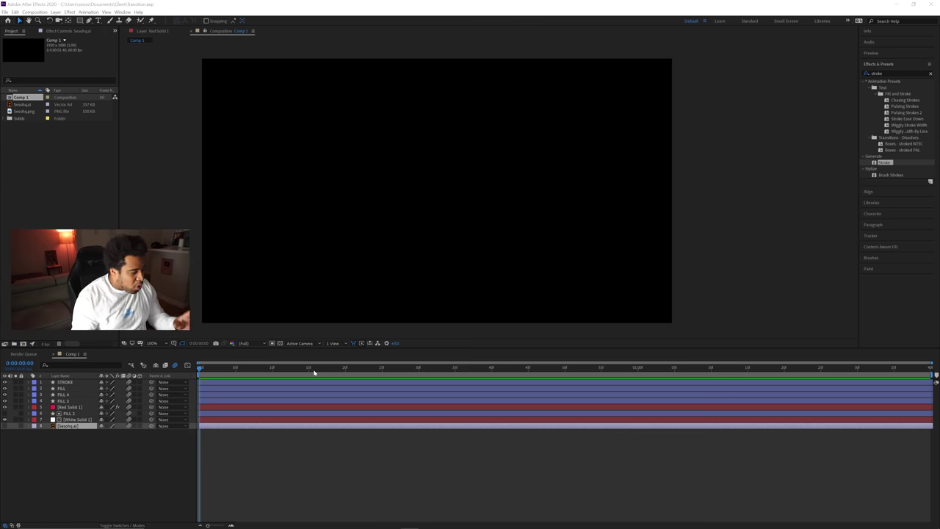
Step: Scrub the finished logo transition from the start to frame 36, toggling the transparency grid to examine which areas are transparent
click(281, 343)
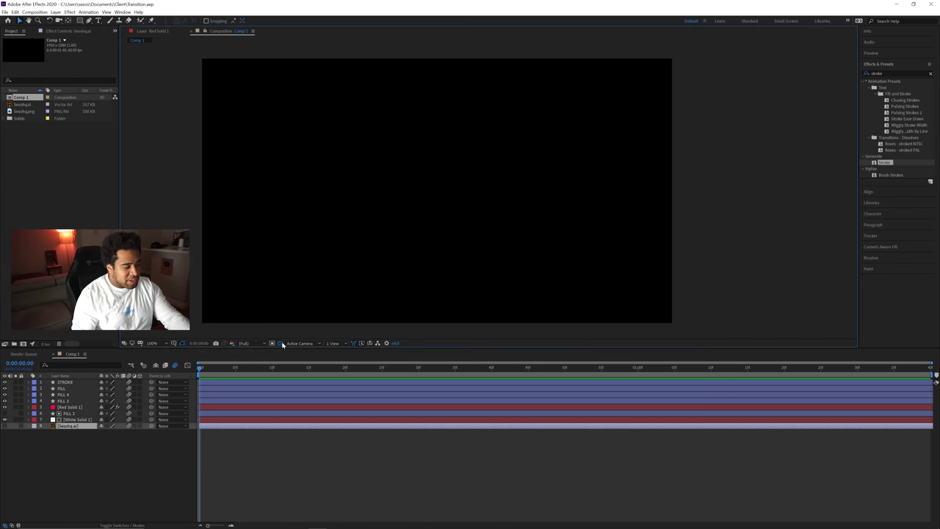
click(281, 344)
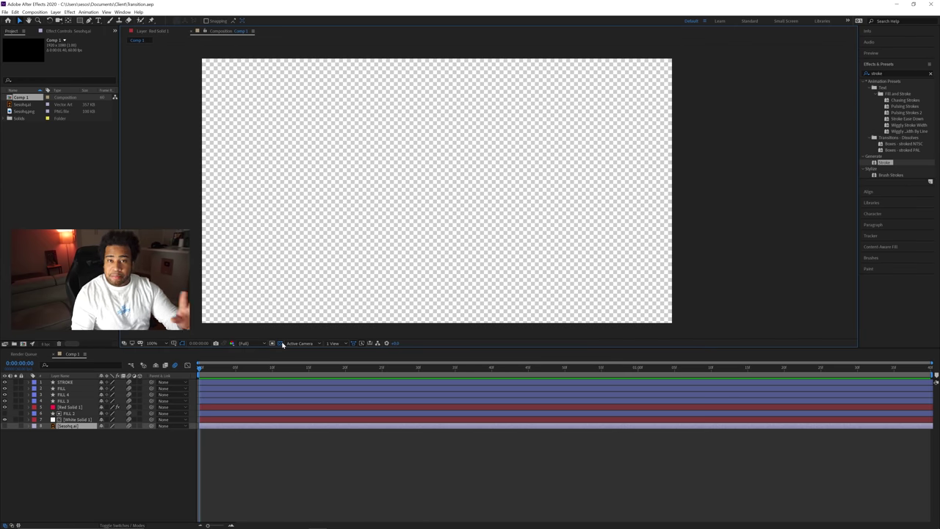
click(281, 343)
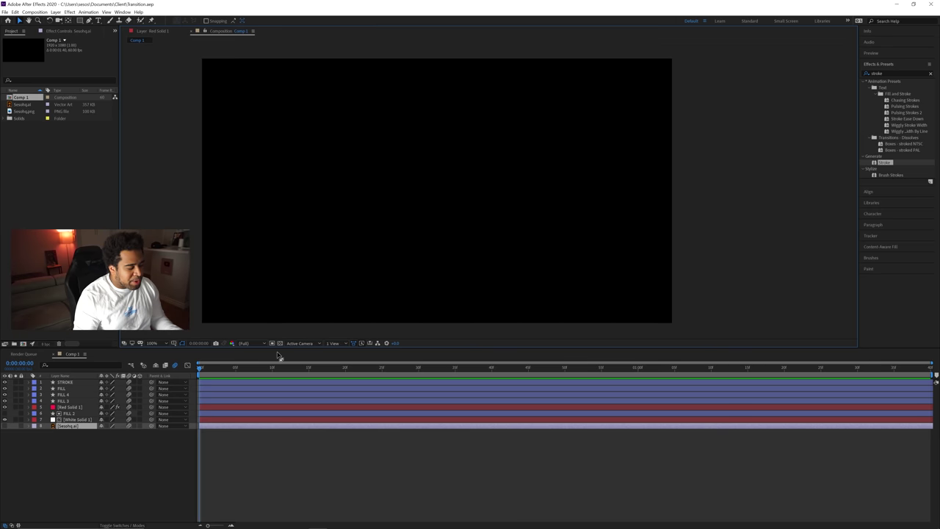
drag(196, 371, 341, 374)
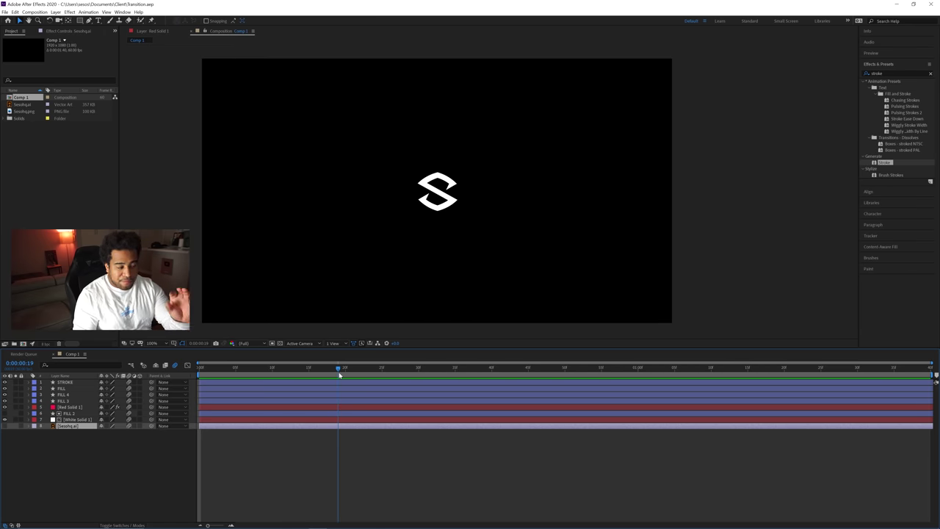
drag(340, 375, 456, 373)
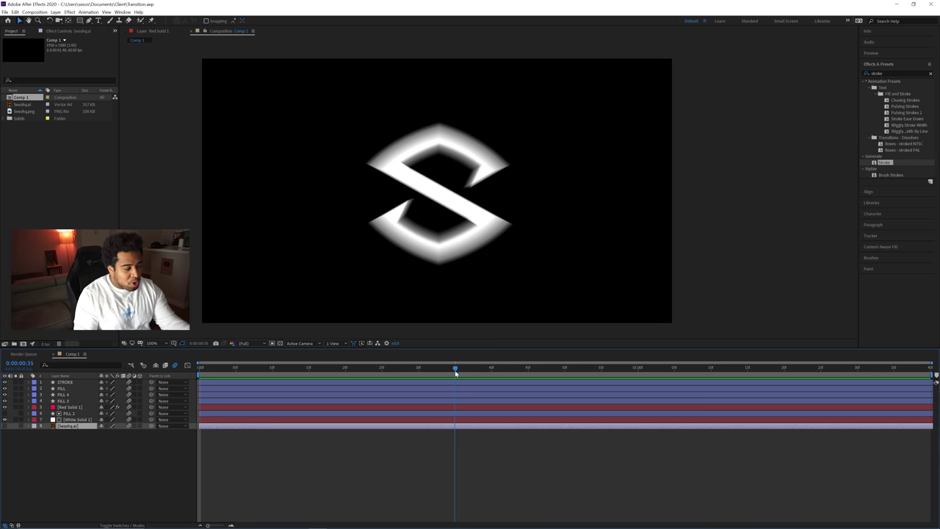
drag(455, 371, 462, 370)
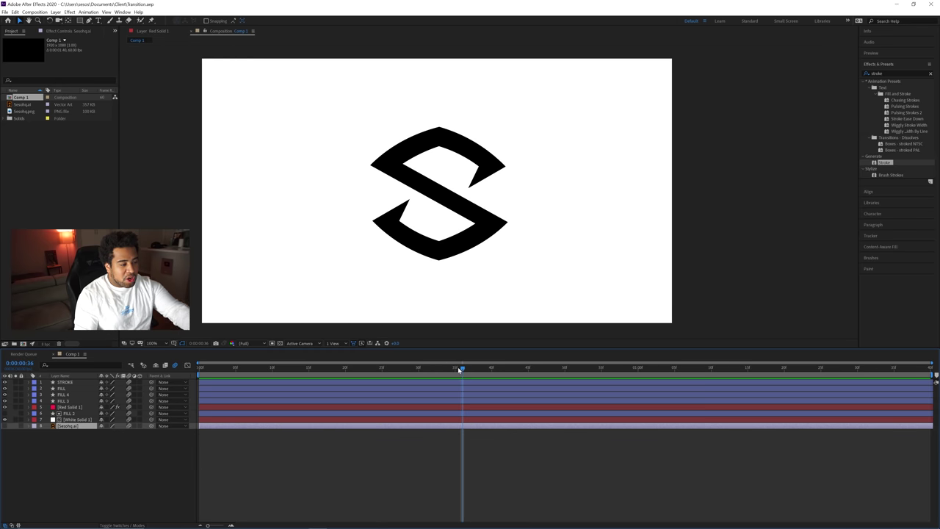
click(280, 344)
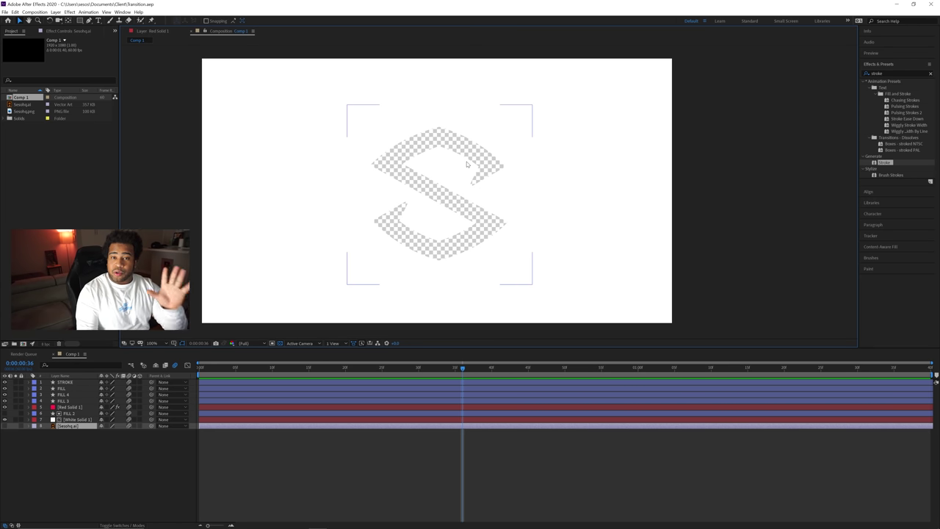
Step: Examine the rest of the finished transition up to 0:00:01:01, with and without the transparency grid, and return to the first frame
drag(462, 369, 543, 370)
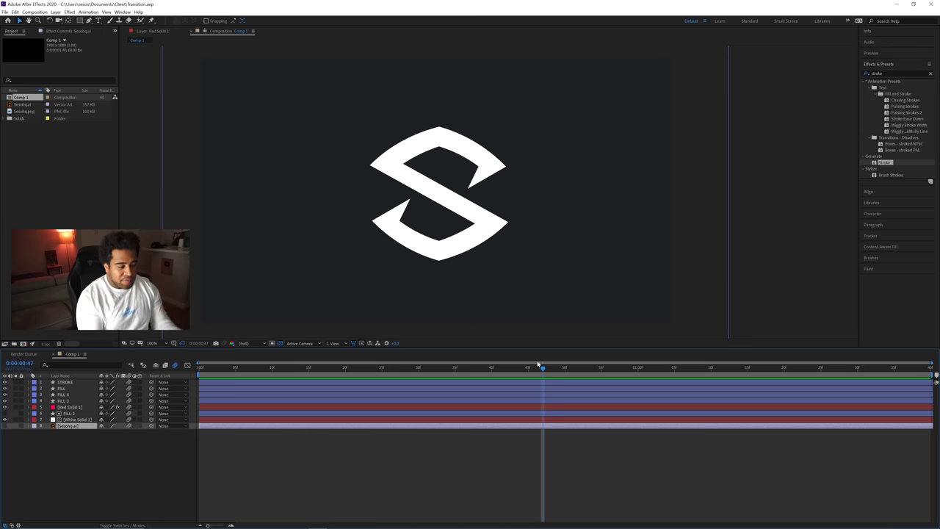
drag(545, 371, 568, 374)
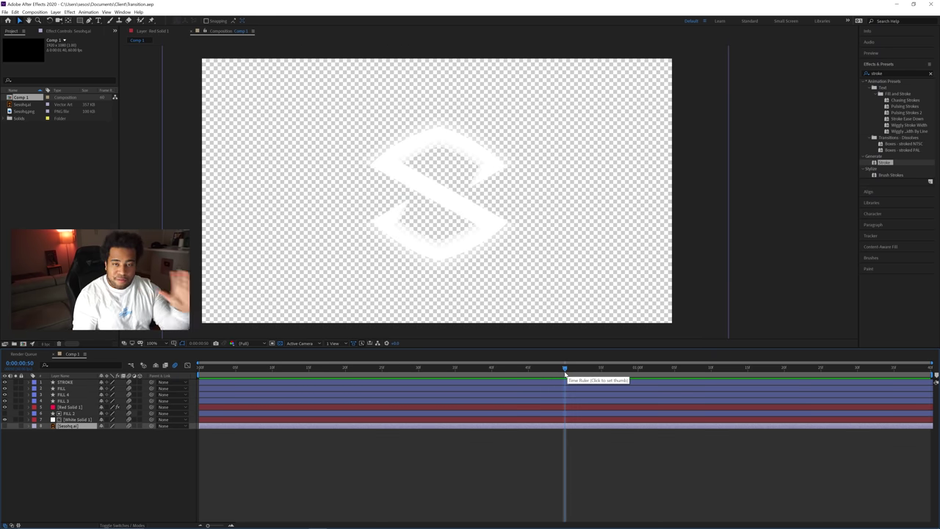
drag(565, 371, 605, 371)
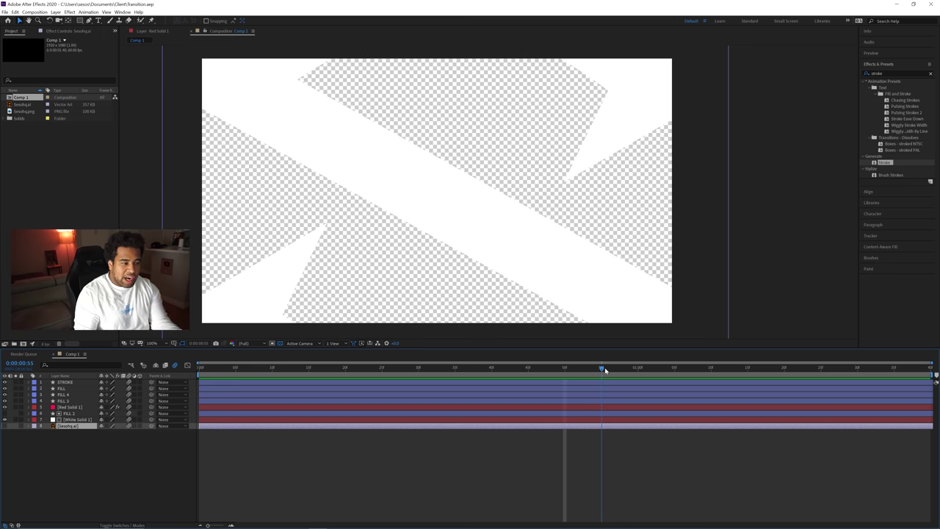
drag(605, 370, 608, 370)
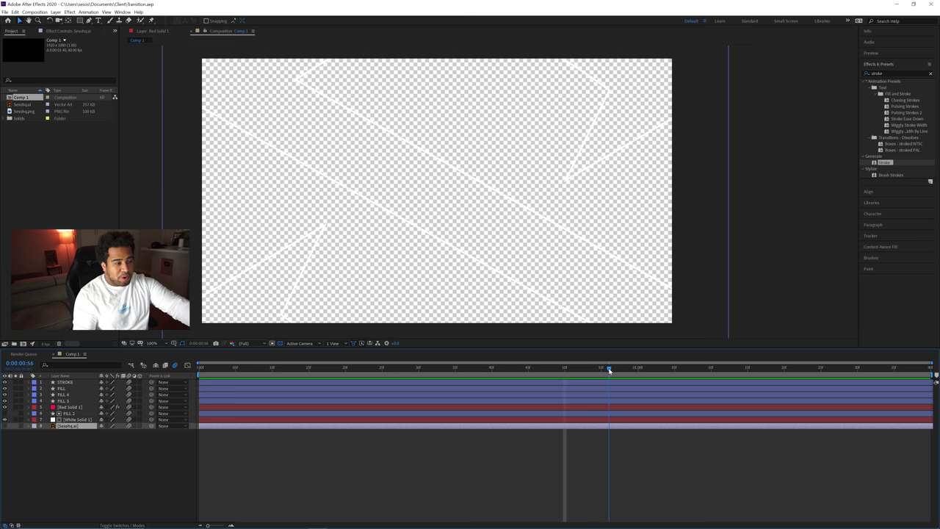
click(280, 344)
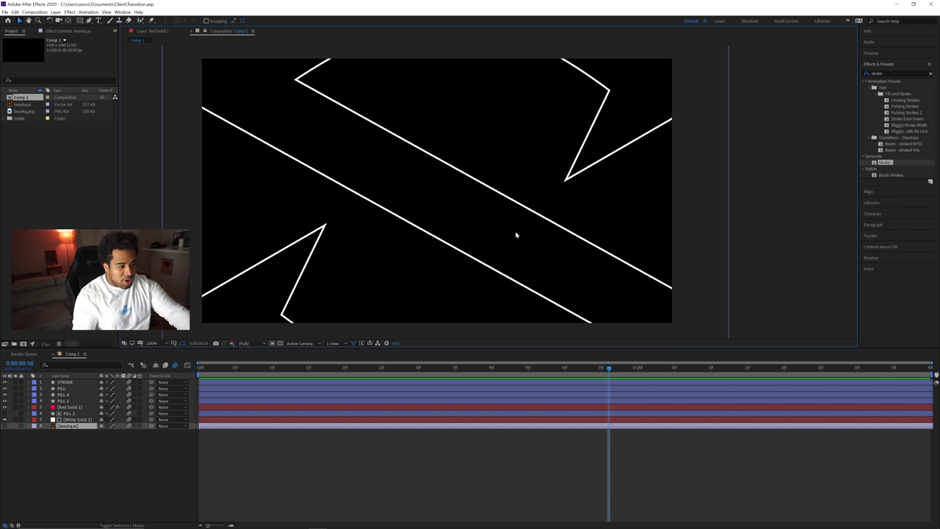
drag(610, 369, 649, 370)
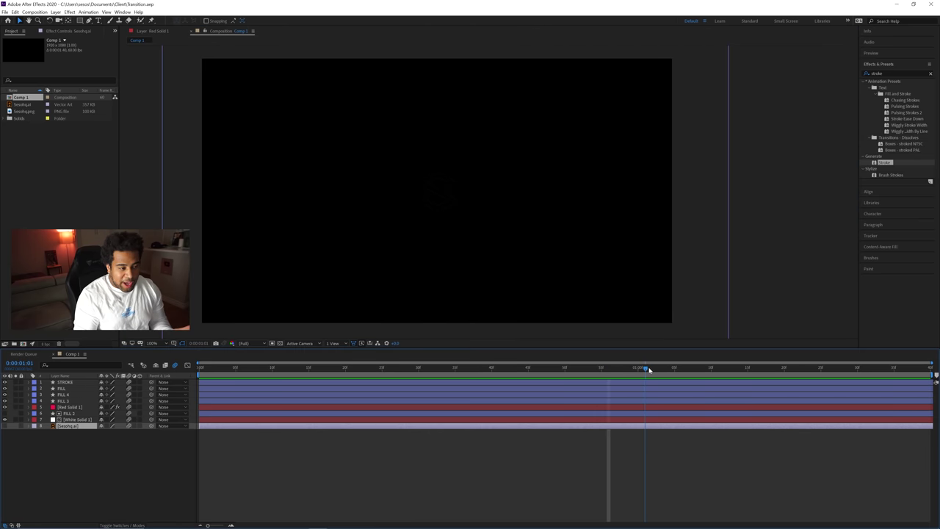
click(777, 276)
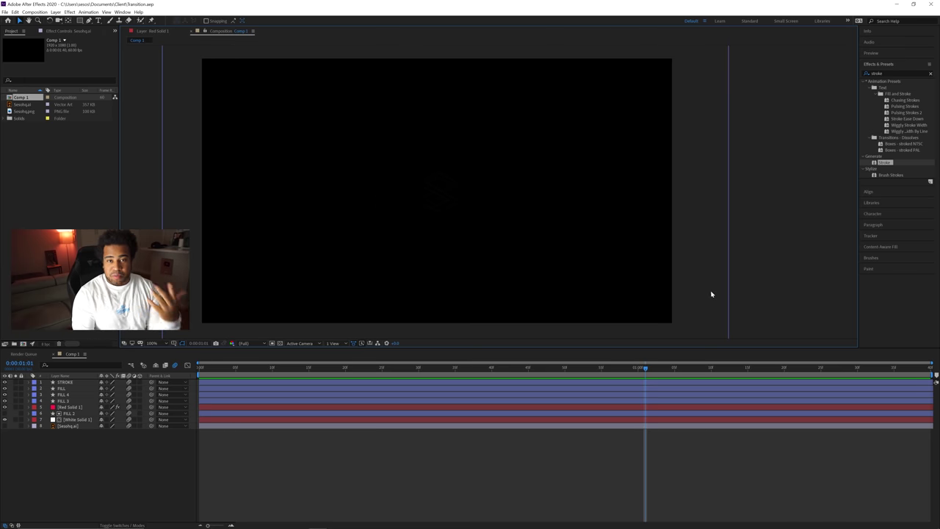
drag(423, 370, 198, 370)
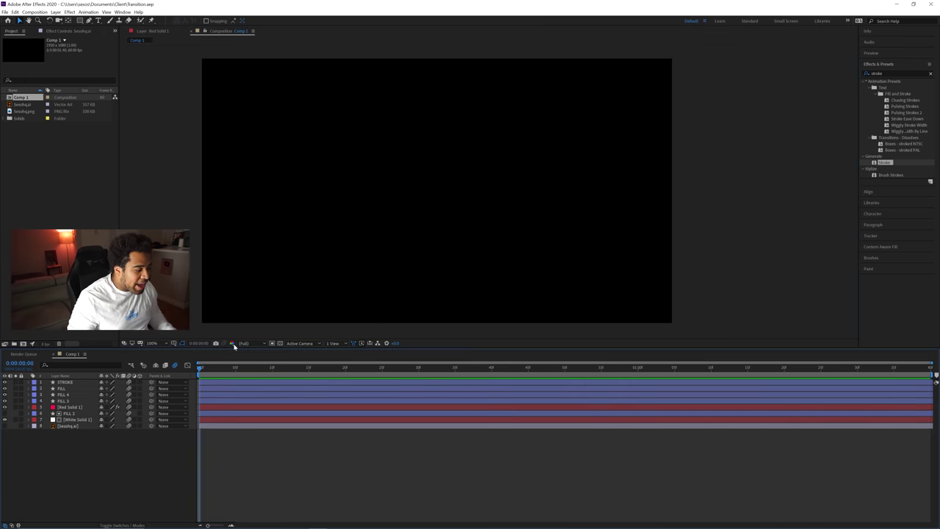
Step: Start a new empty project
click(5, 12)
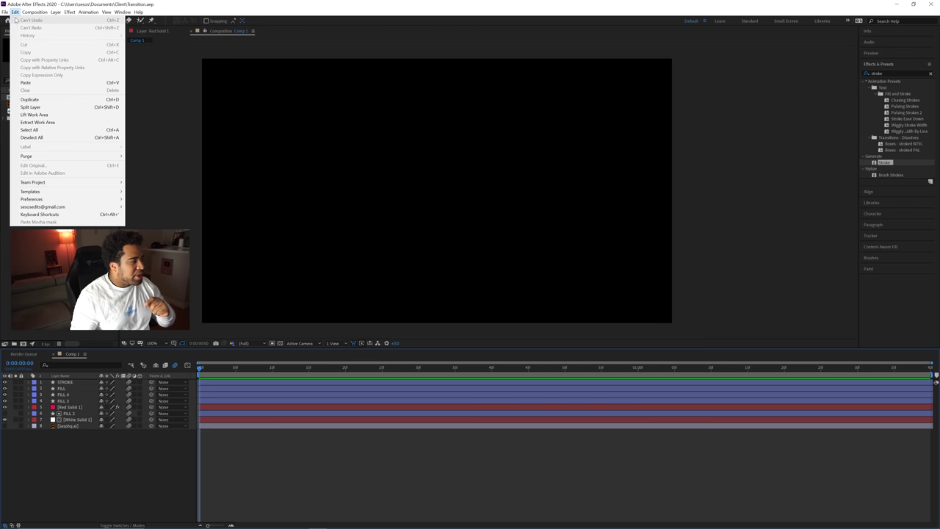
mouse_move(14, 20)
click(133, 20)
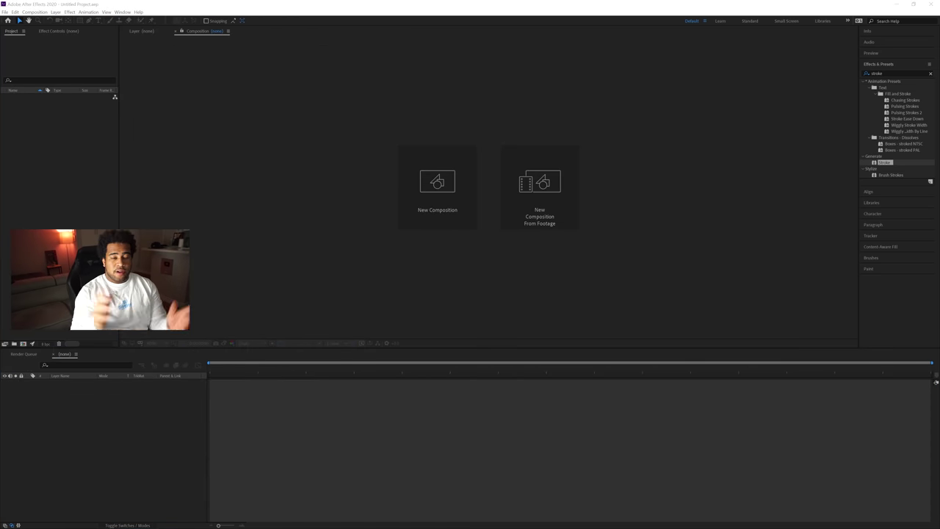
Step: Create composition Comp 1 at 1920 x 1080 px, square pixels, 60 frames per second, with a duration of 0:00:01:40
click(444, 165)
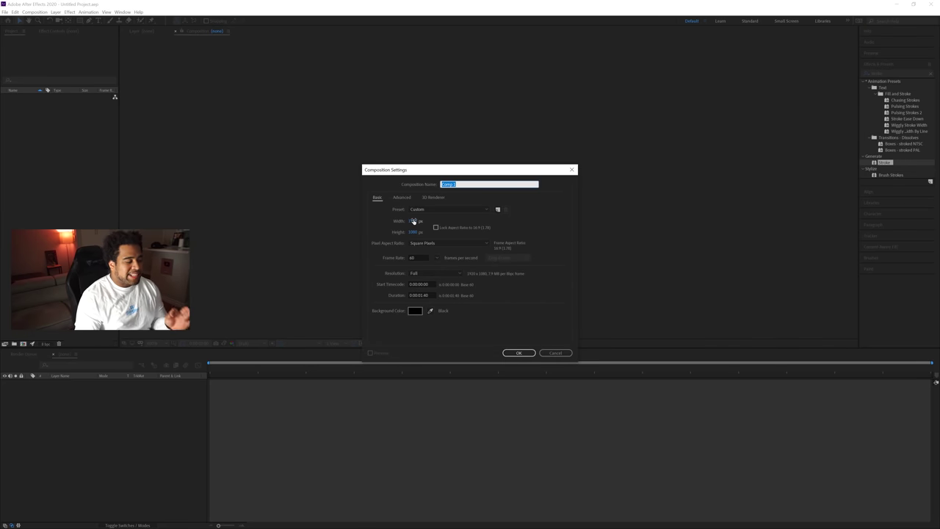
click(417, 258)
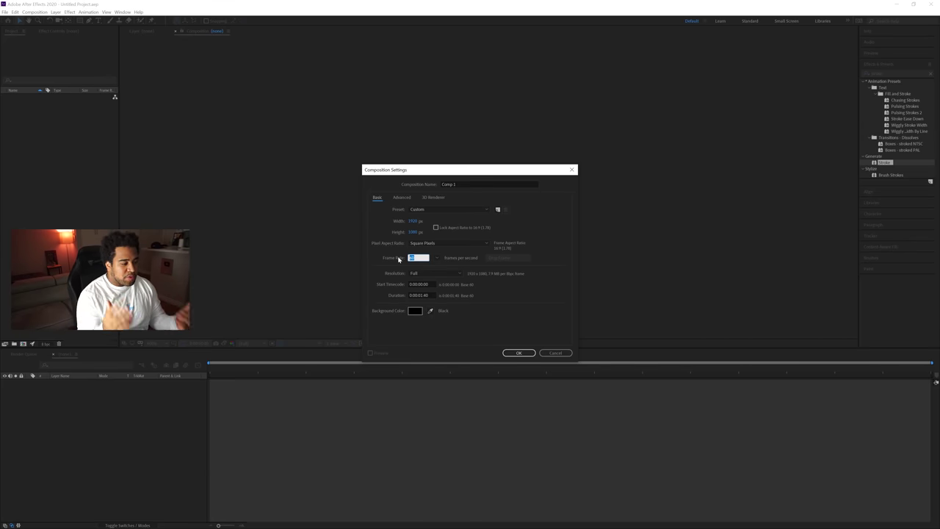
click(421, 295)
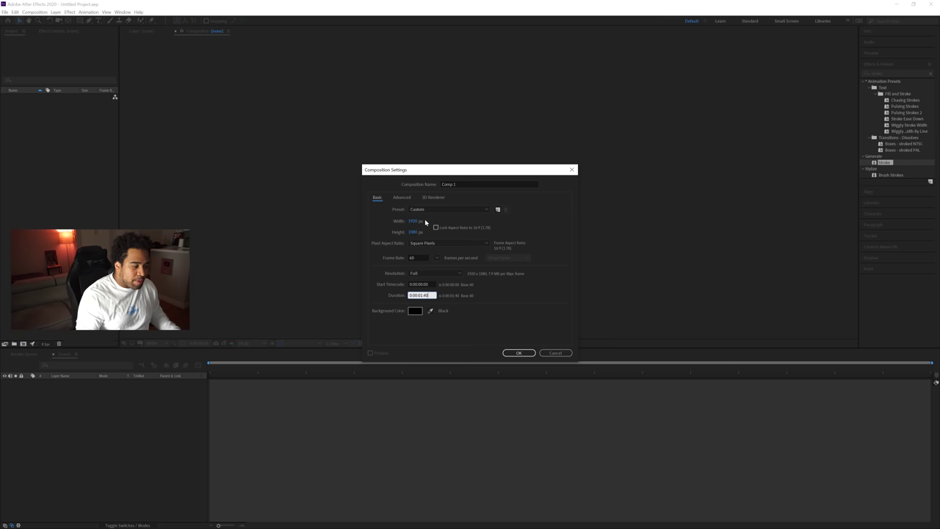
click(518, 352)
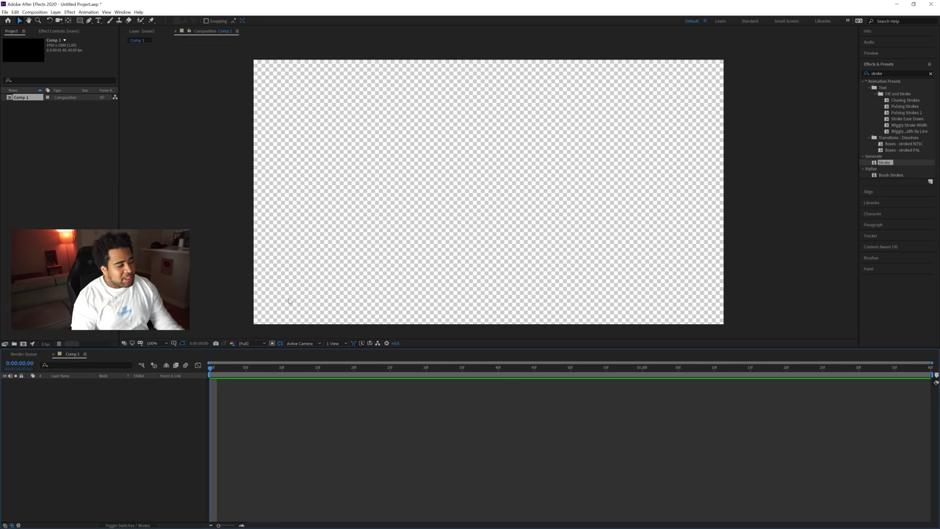
Step: Compare the empty composition's black background with its transparency grid, leaving the grid switched on
click(279, 343)
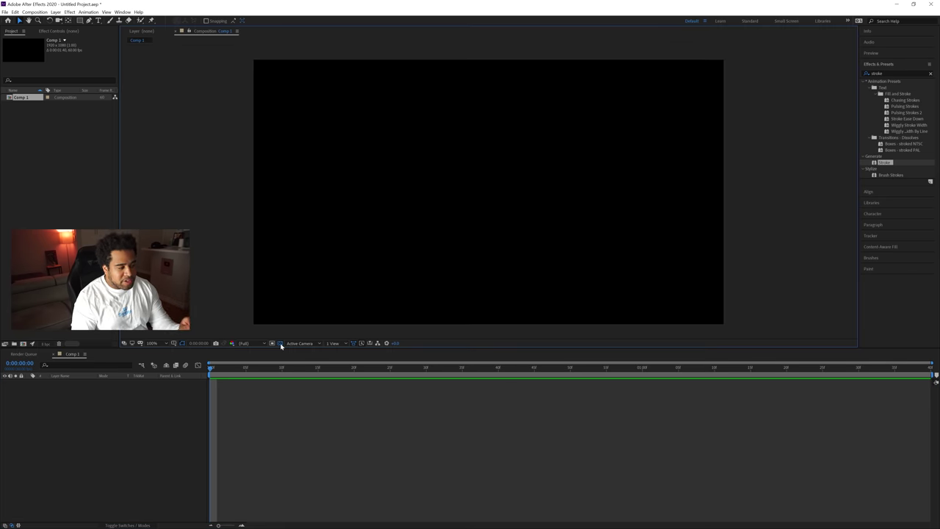
click(280, 343)
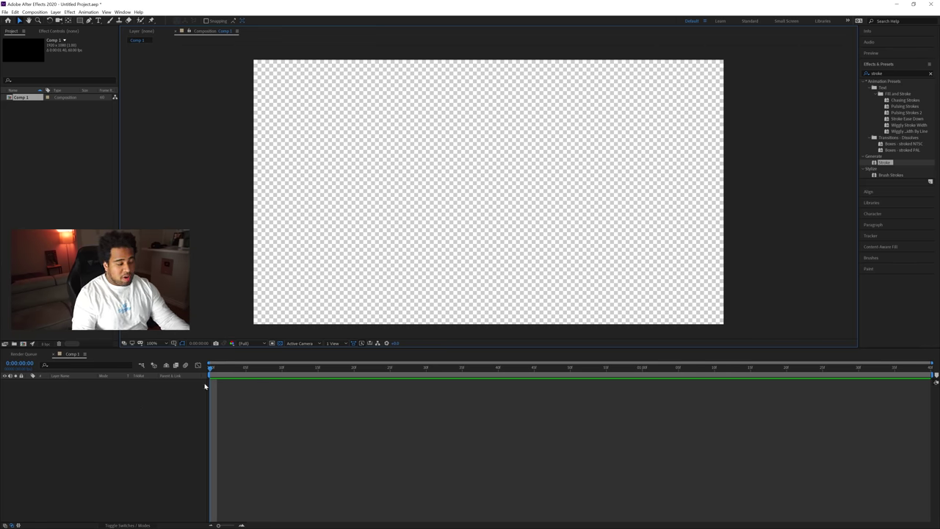
click(280, 343)
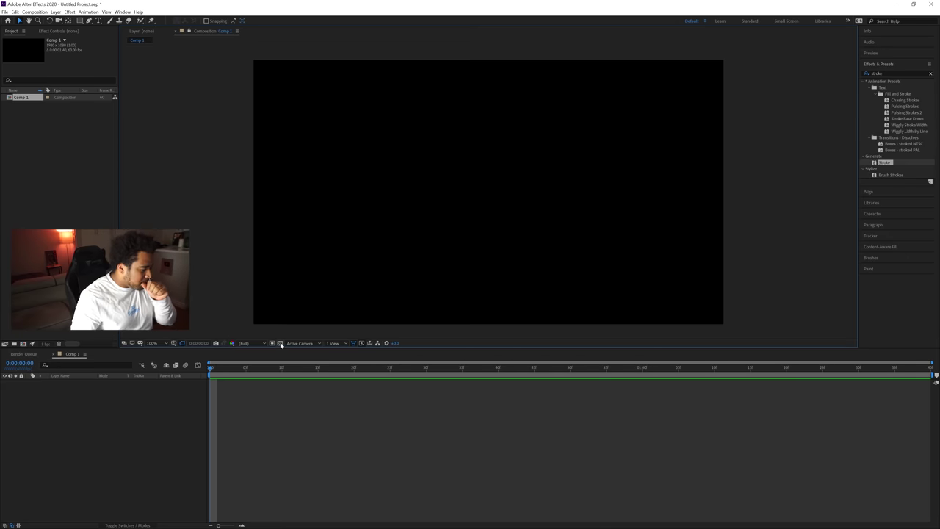
click(280, 344)
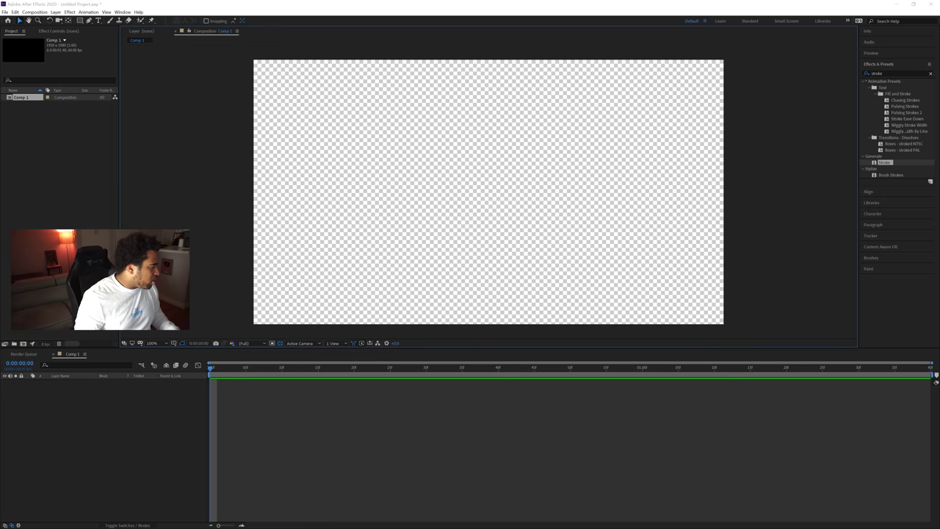
Step: Import the logo's Illustrator (.ai) file and add it to Comp 1 as a layer
drag(105, 115, 60, 129)
click(138, 145)
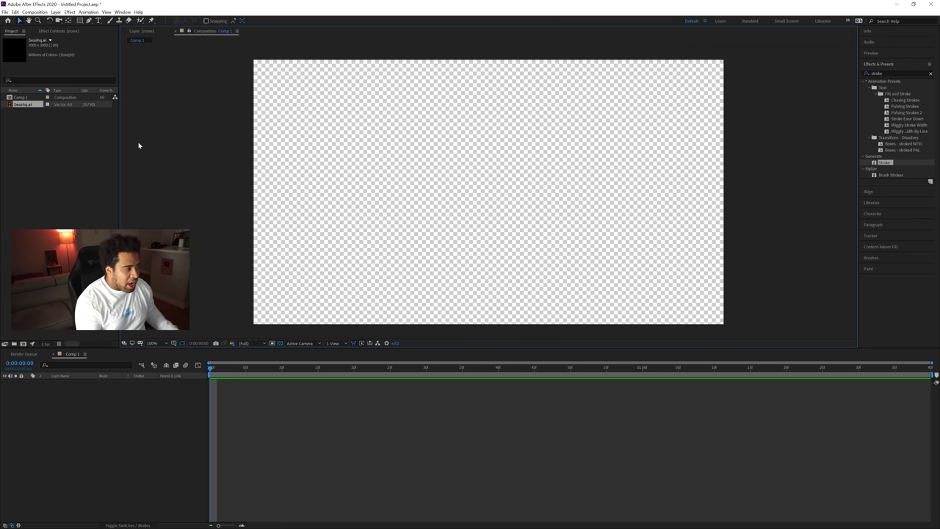
drag(40, 105, 99, 409)
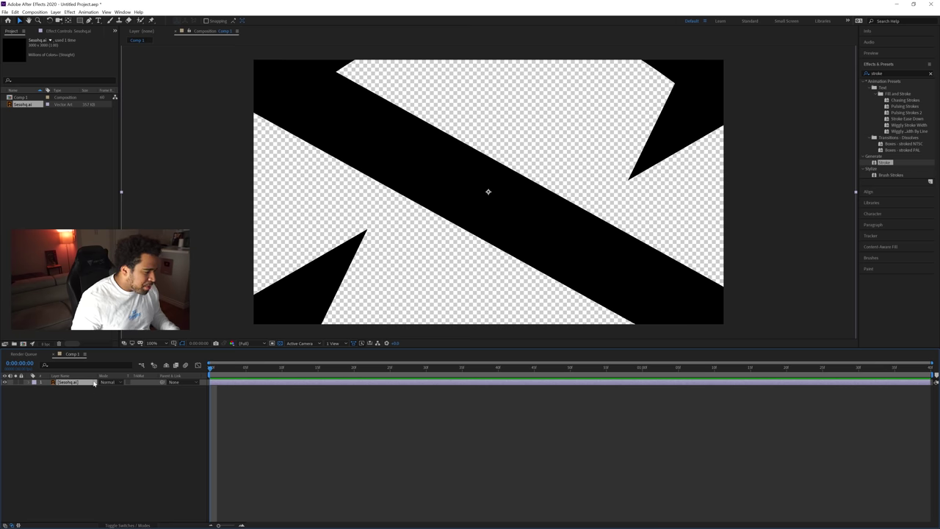
Step: Shrink the logo layer proportionally to about 8.5% around the centre of the composition
scroll(494, 217, down, 4)
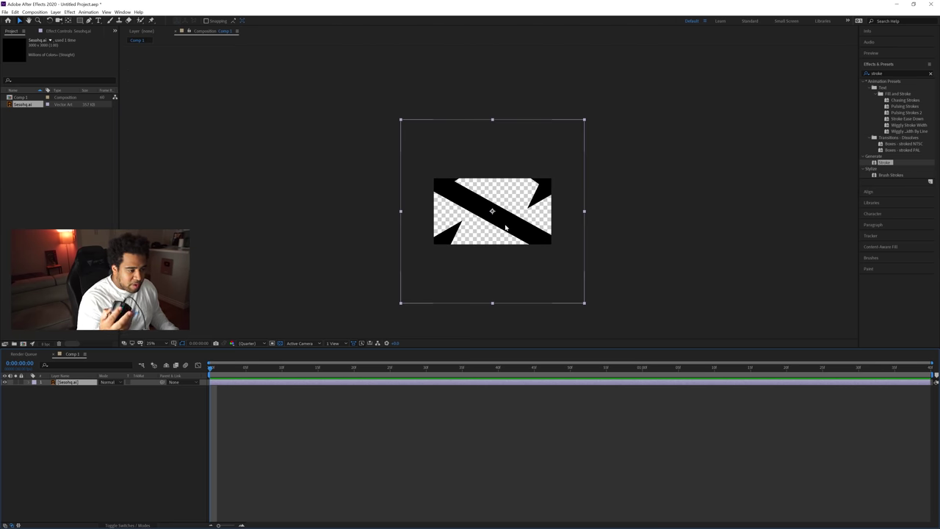
scroll(532, 222, up, 2)
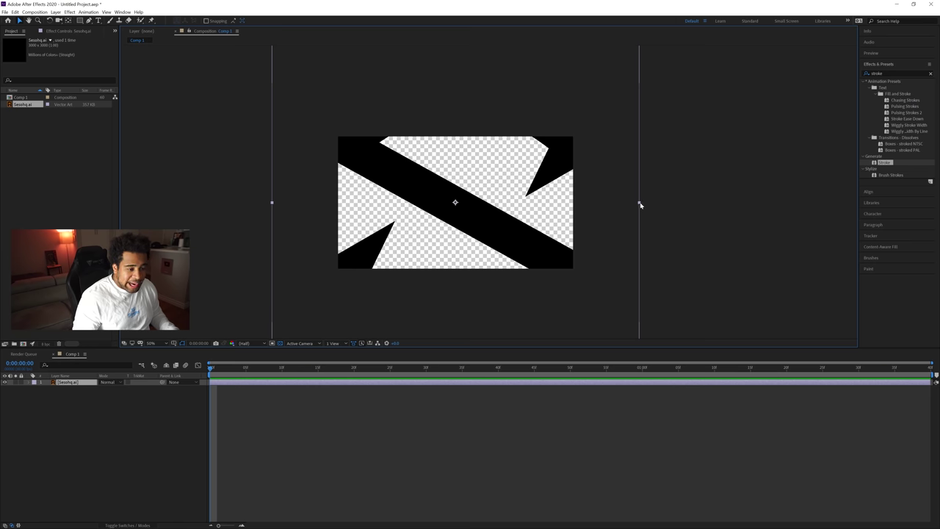
drag(640, 203, 462, 204)
key(ctrl+z)
scroll(485, 206, up, 2)
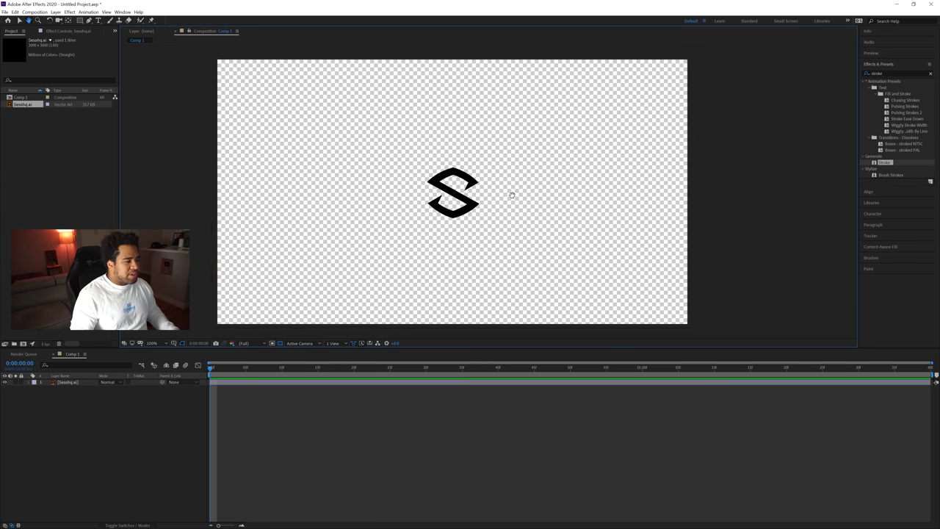
Step: Set the logo layer's Scale to 6% and deselect the layer
click(70, 382)
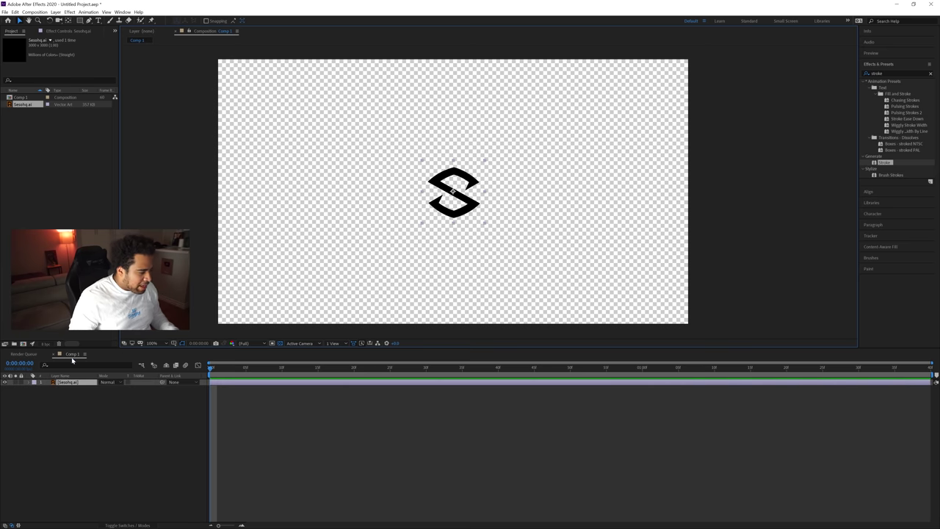
key(s)
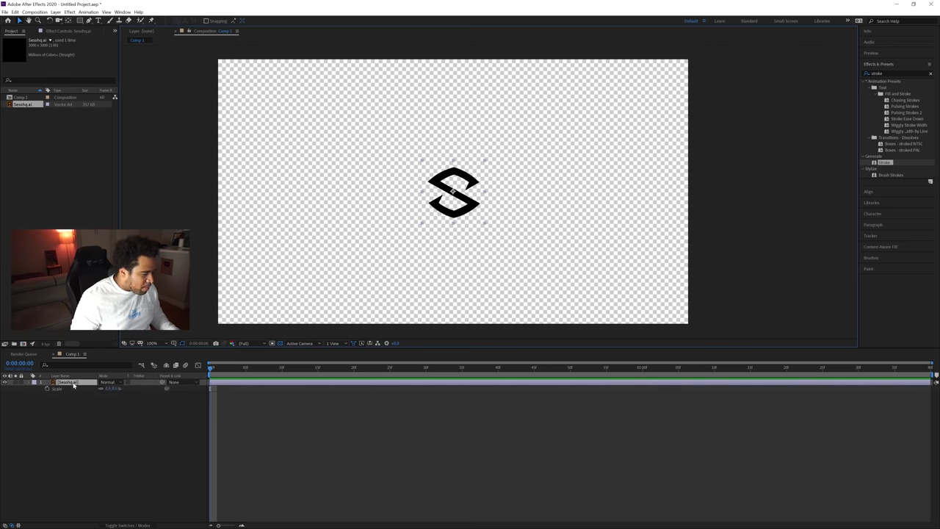
click(108, 388)
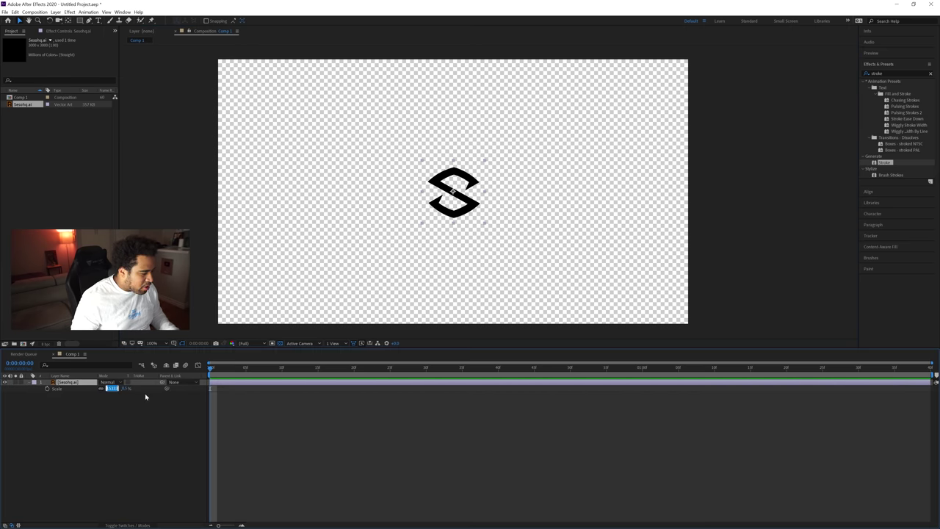
text(60)
key(Return)
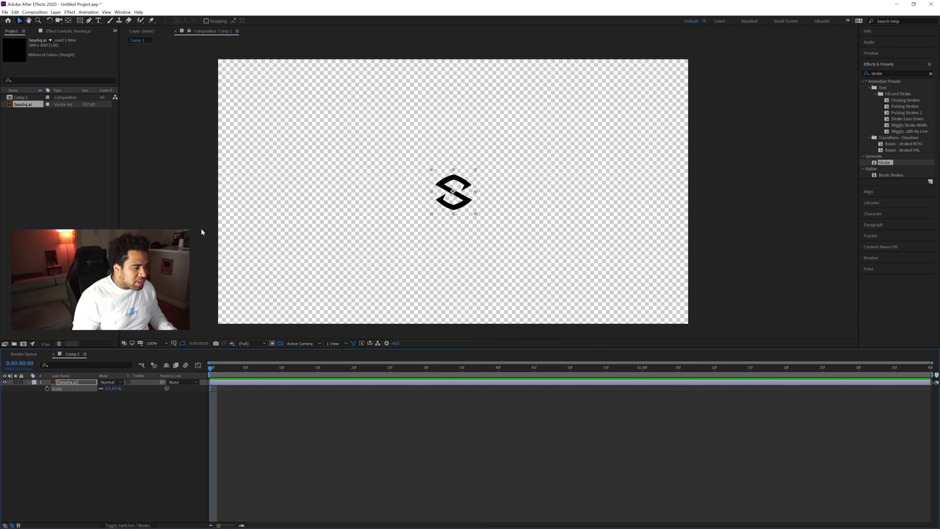
click(197, 229)
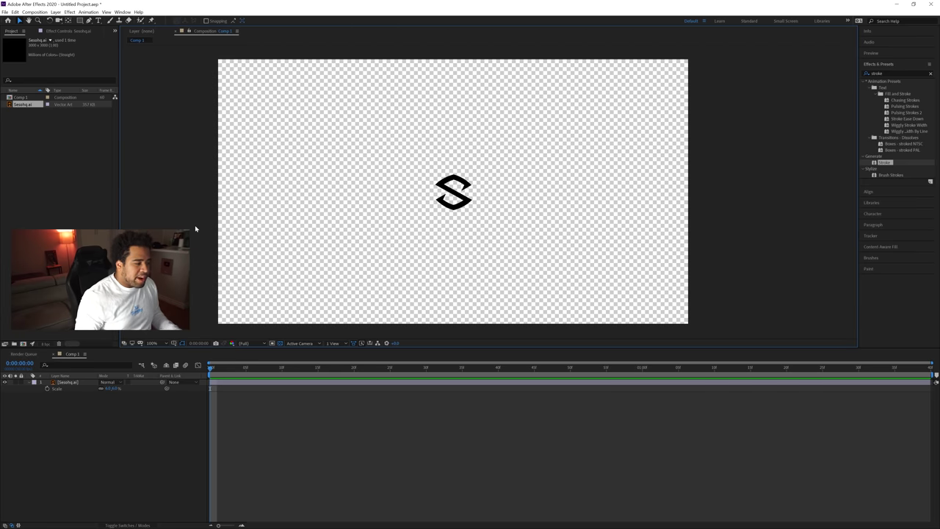
Step: Create an outlines shape layer from the logo's vector layer using Create Shapes from Vector Layer
click(32, 382)
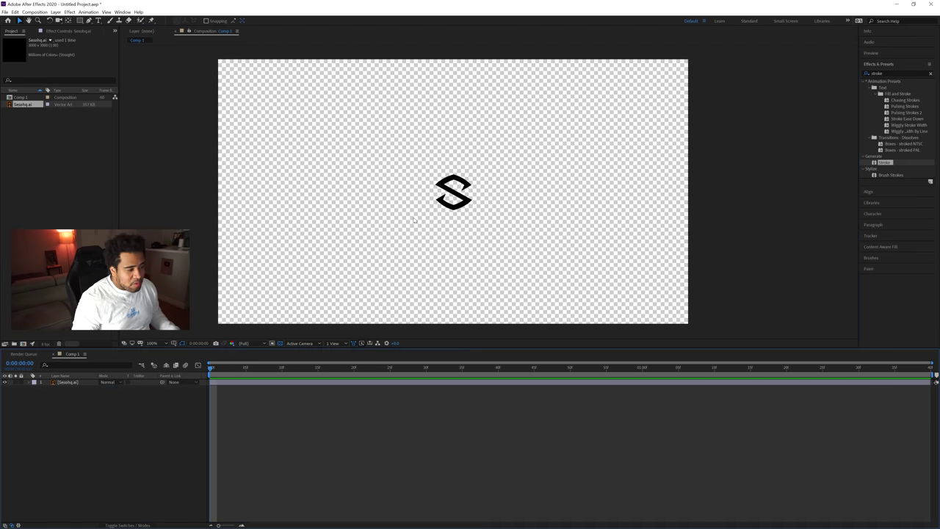
click(453, 191)
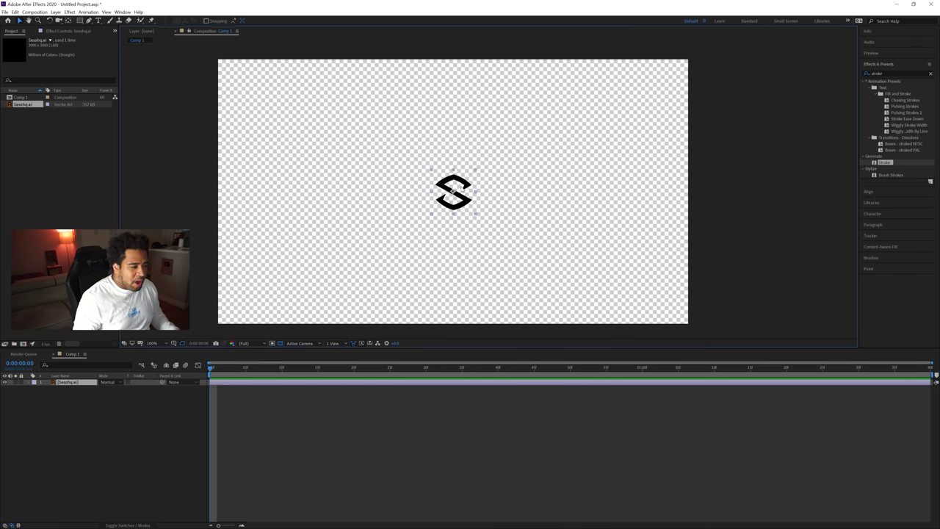
right_click(461, 185)
mouse_move(507, 330)
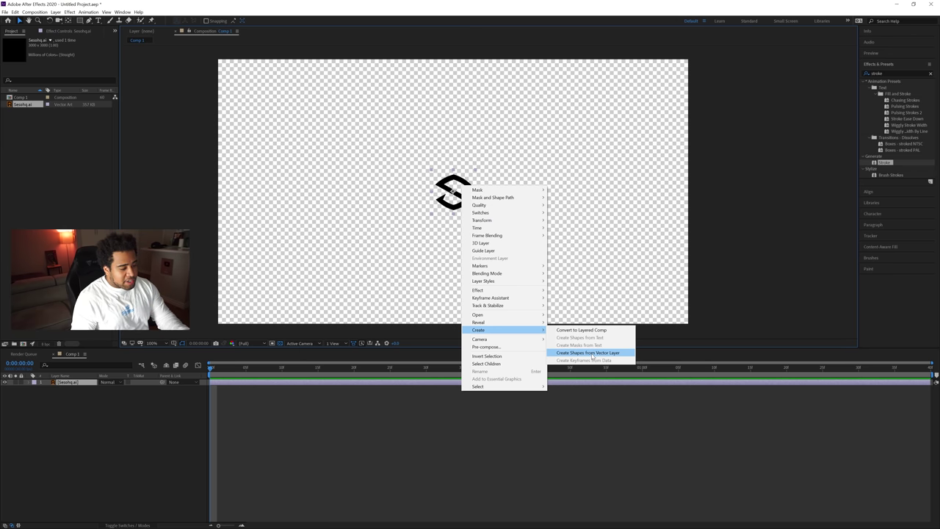
click(592, 354)
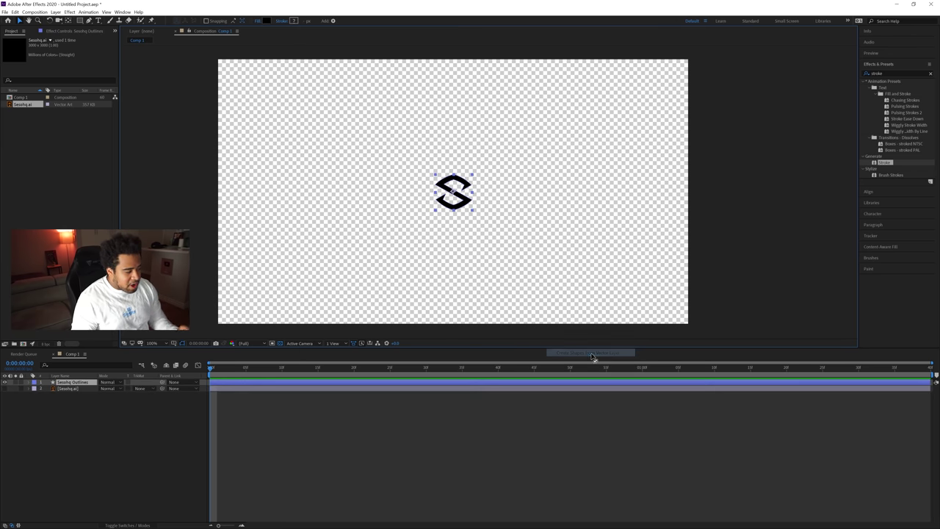
click(73, 389)
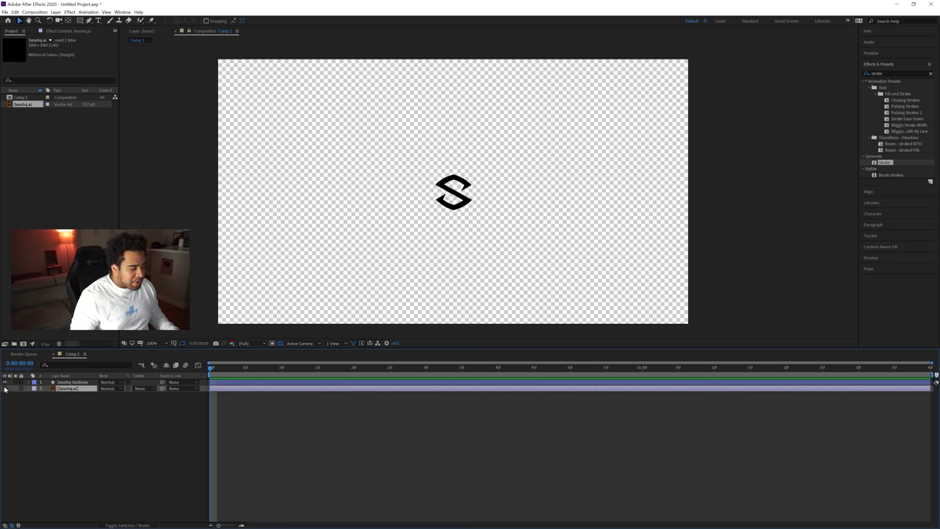
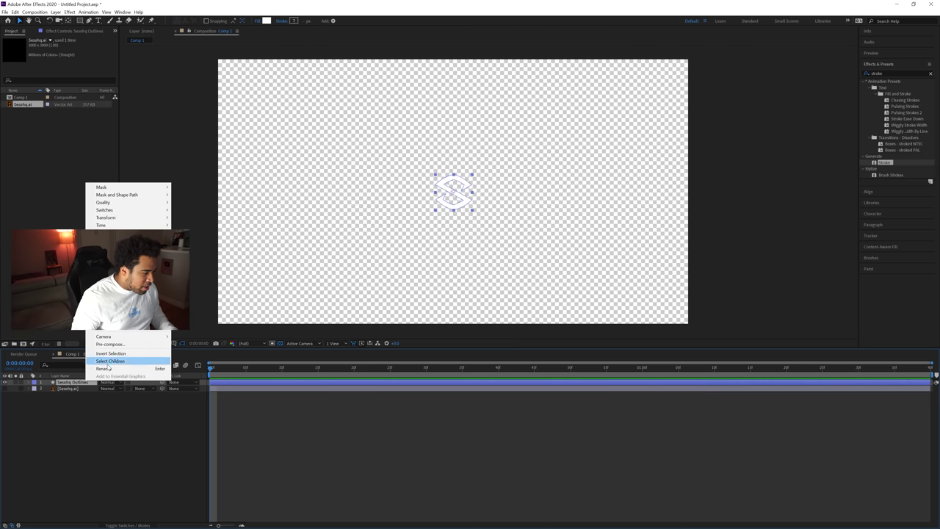
Step: Rename the logo's outlines shape layer to FILL
click(103, 368)
text(FILL)
key(Return)
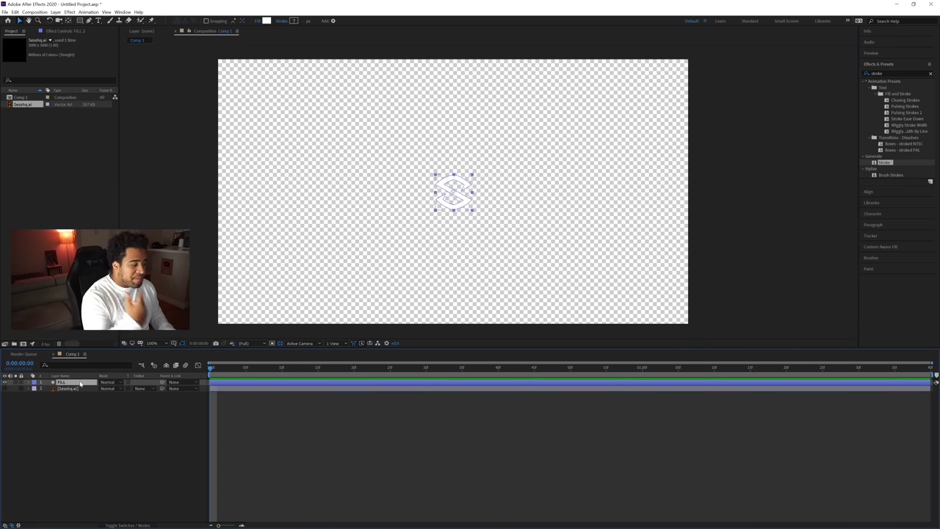
Step: Duplicate the FILL layer and rename the copy STROKE
key(ctrl+d)
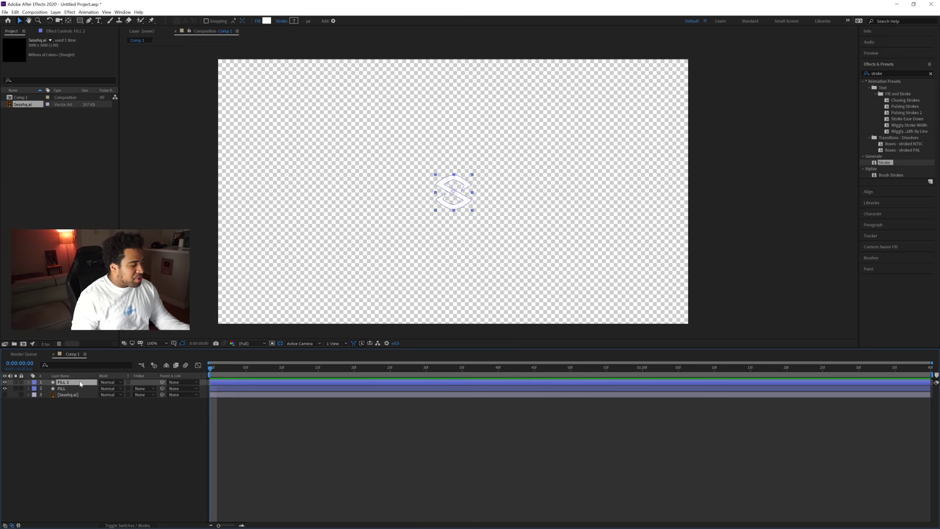
right_click(80, 383)
click(103, 370)
text(STRO)
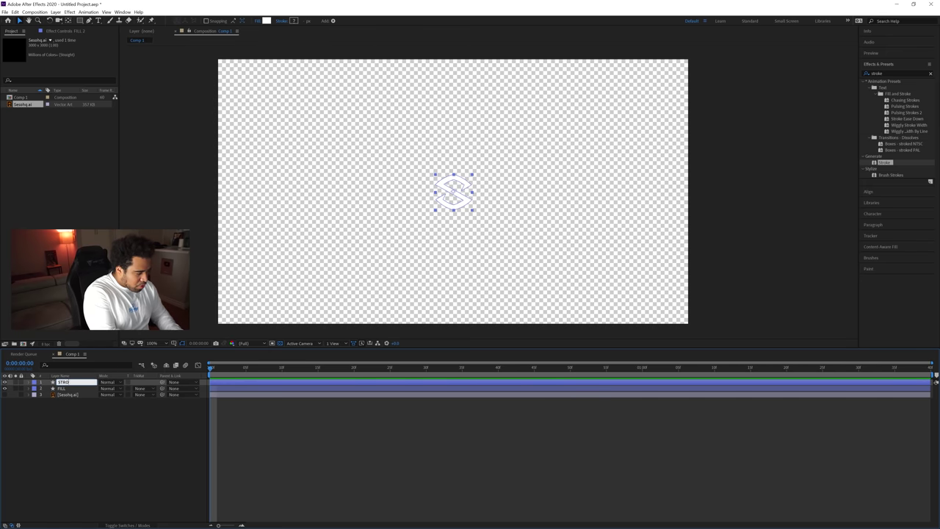
text(KE)
key(Return)
Step: Hide the FILL layer and set the STROKE layer's fill to None
click(37, 388)
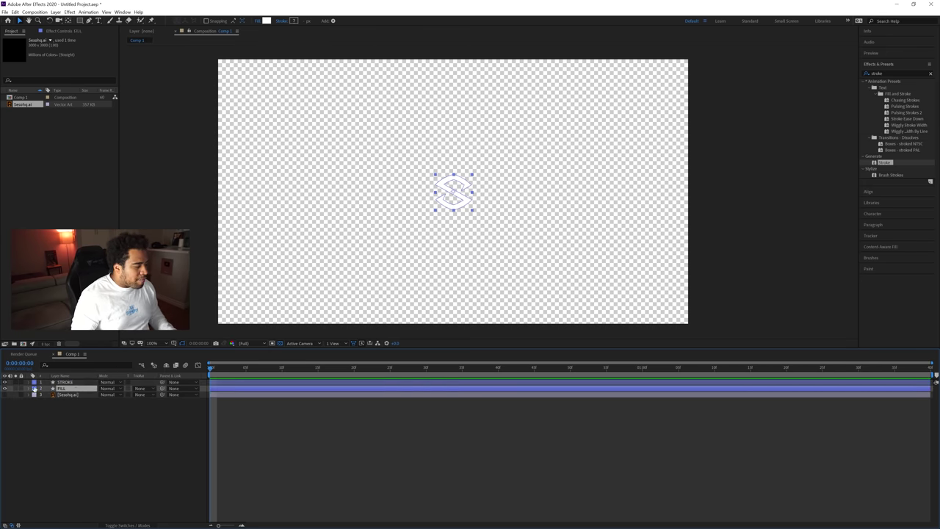
click(81, 383)
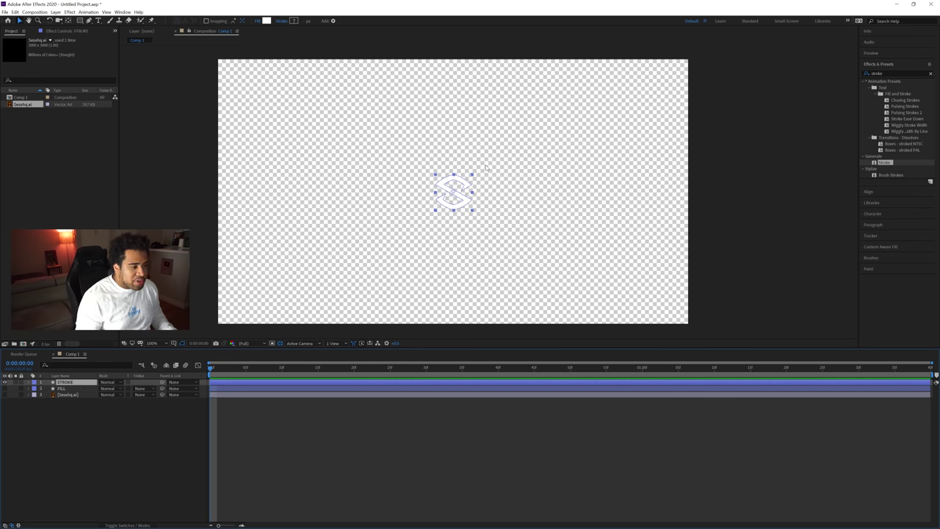
click(257, 23)
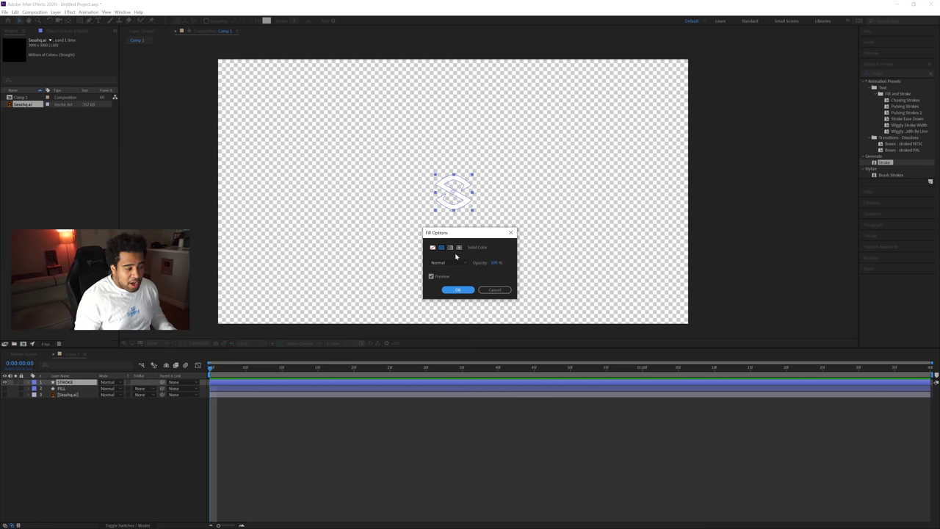
click(432, 248)
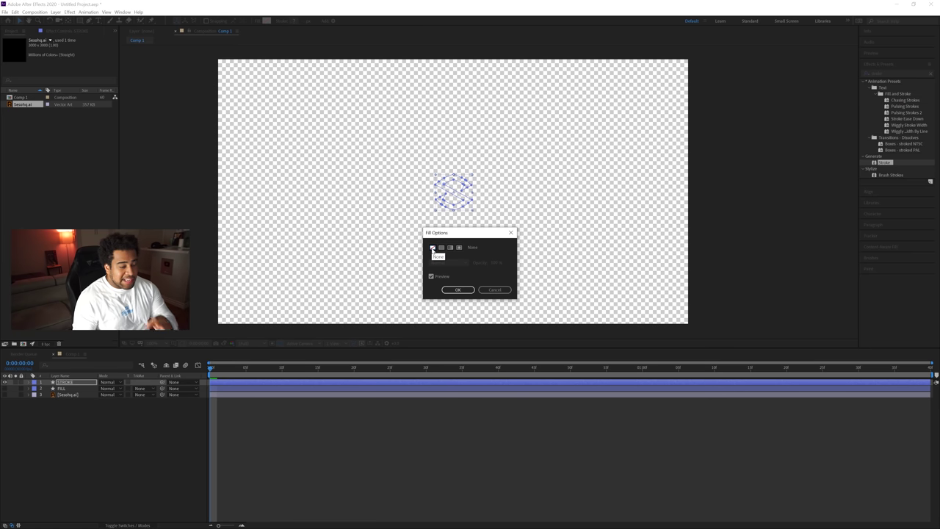
click(459, 290)
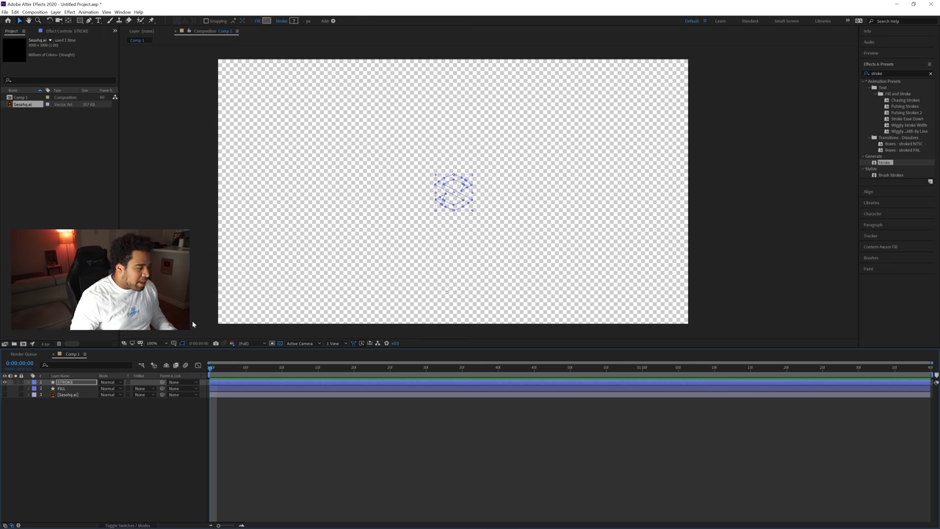
click(293, 21)
click(453, 250)
click(548, 196)
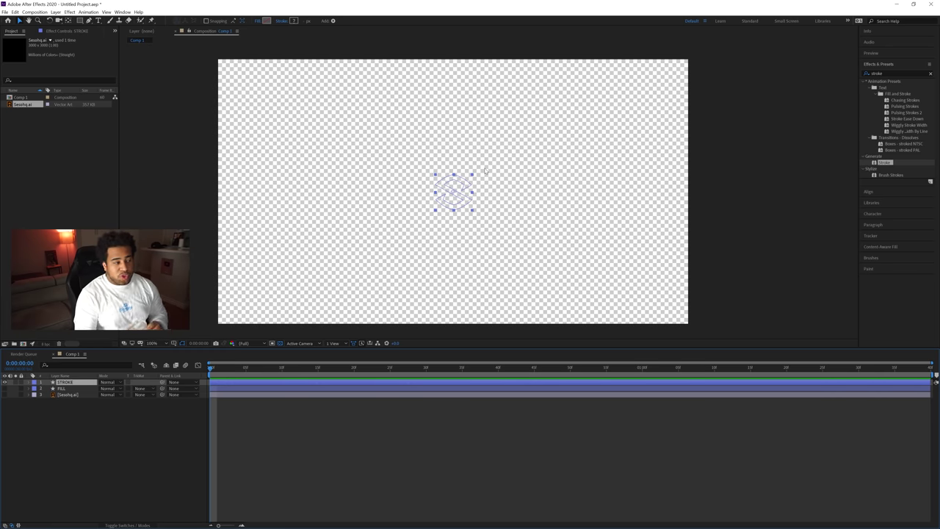
Step: Add a white Stroke to the STROKE layer's contents and set its Stroke Width to 25
click(334, 21)
click(357, 79)
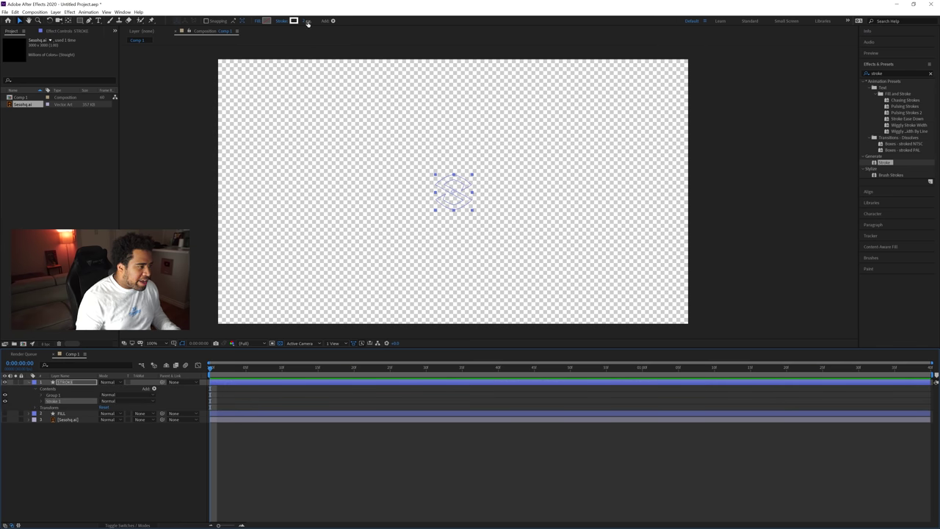
click(35, 388)
click(36, 389)
click(37, 390)
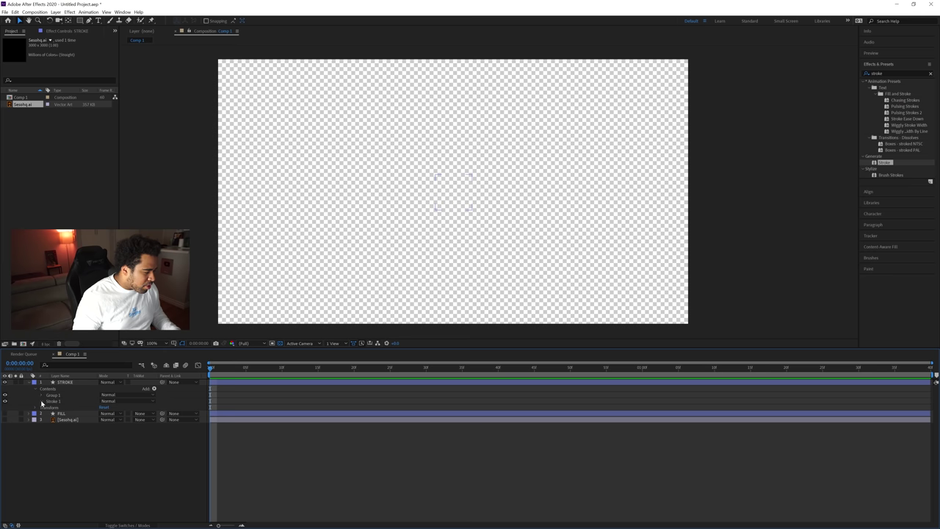
click(42, 402)
click(84, 427)
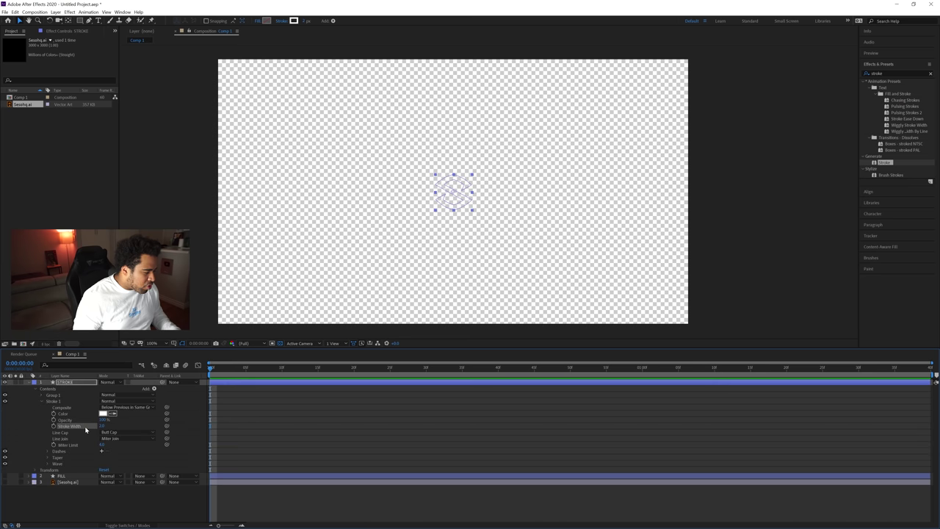
drag(106, 425, 126, 431)
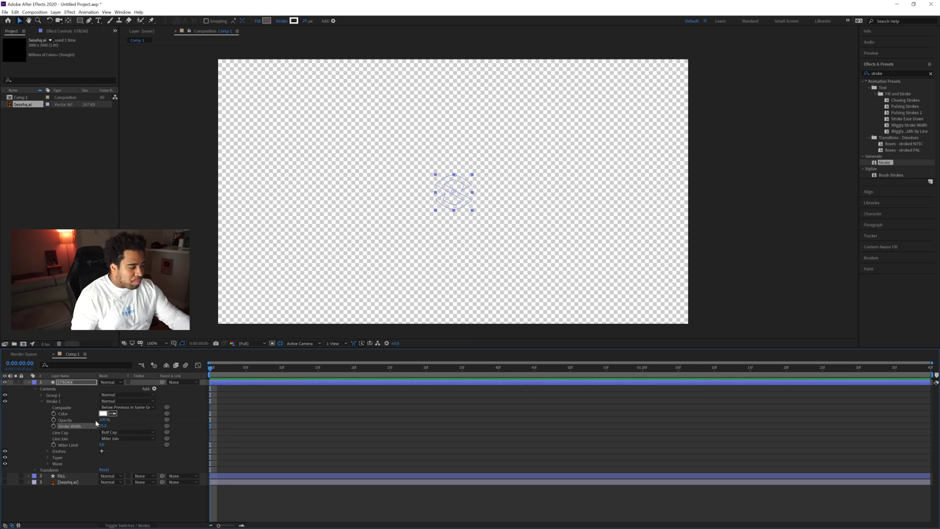
Step: Turn off the transparency grid and inspect the logo outline against the black background
click(271, 344)
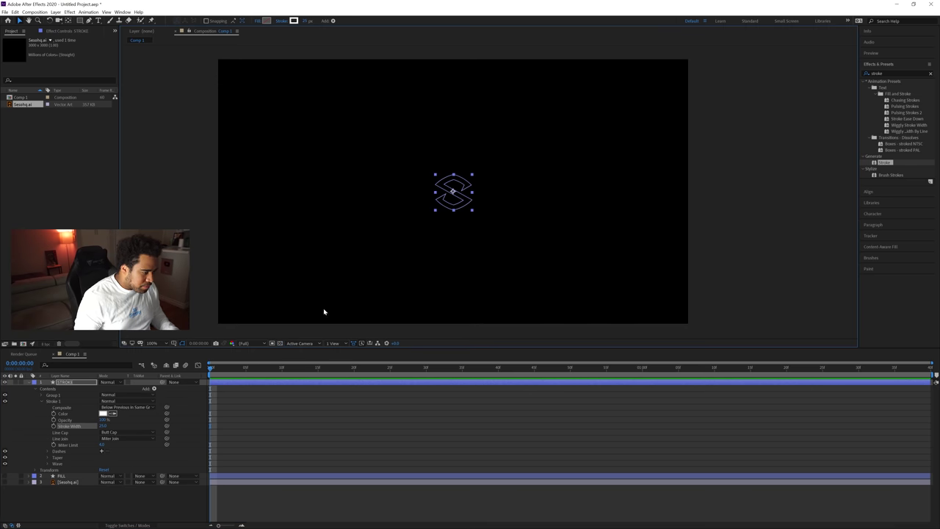
click(235, 214)
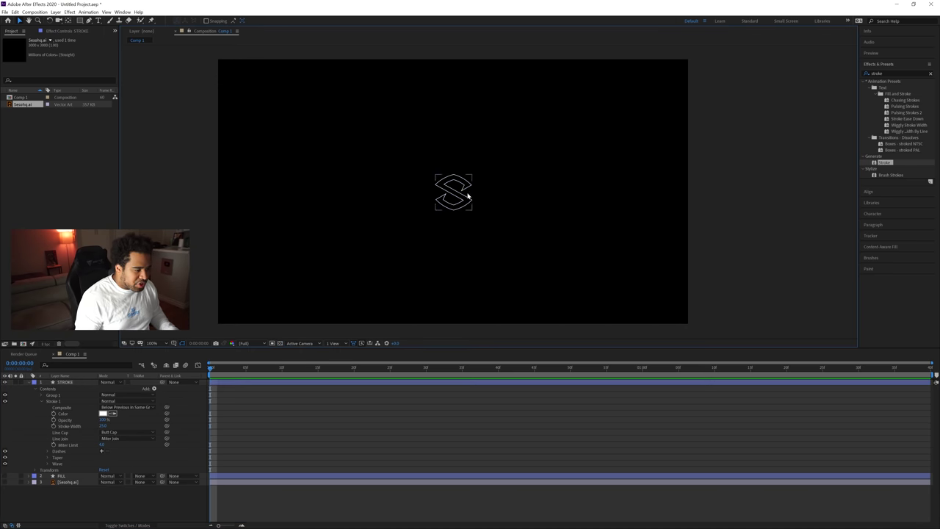
scroll(470, 197, up, 2)
scroll(542, 231, down, 2)
drag(548, 232, 519, 218)
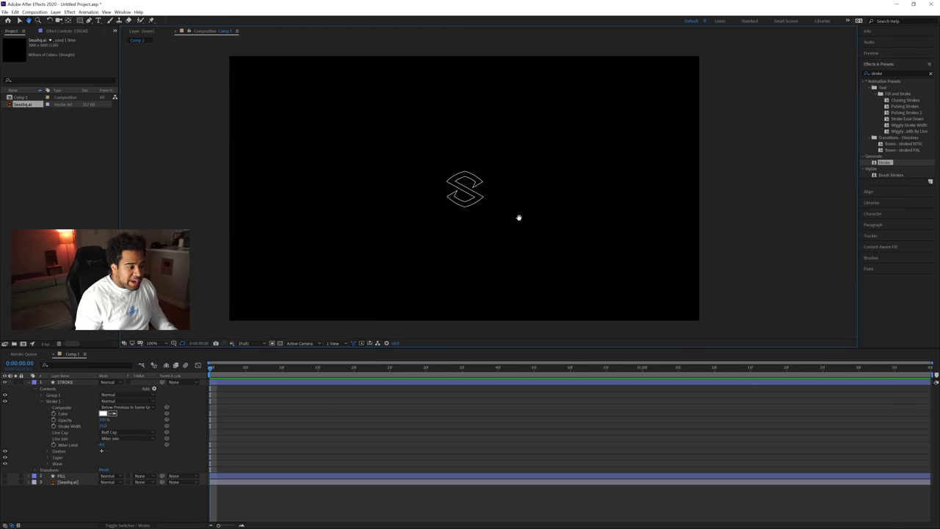
key(v)
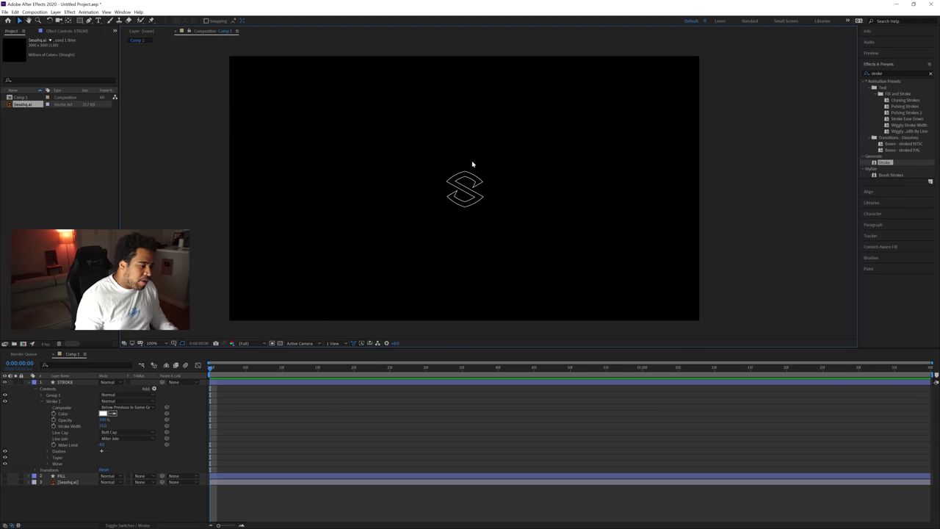
Step: Collapse the STROKE layer's contents, show only its Opacity and set an Opacity keyframe at the first frame
click(30, 382)
click(62, 383)
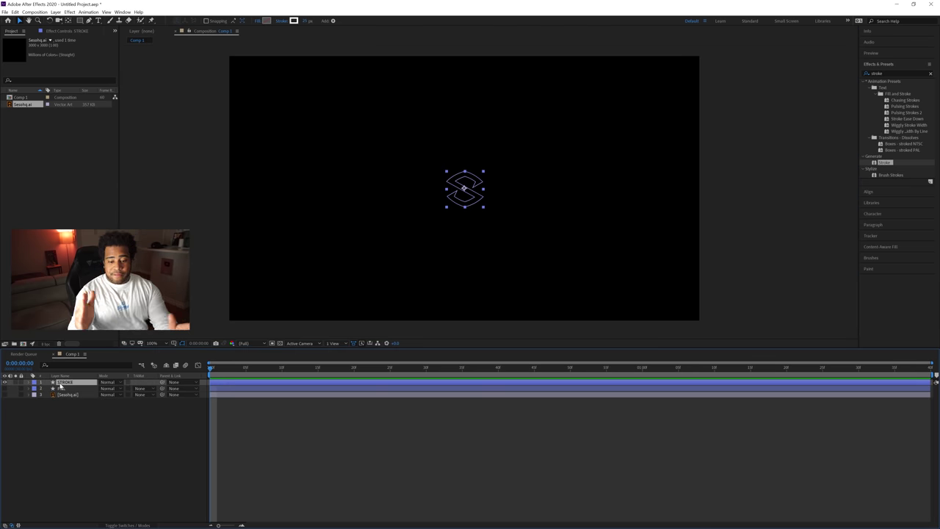
key(Return)
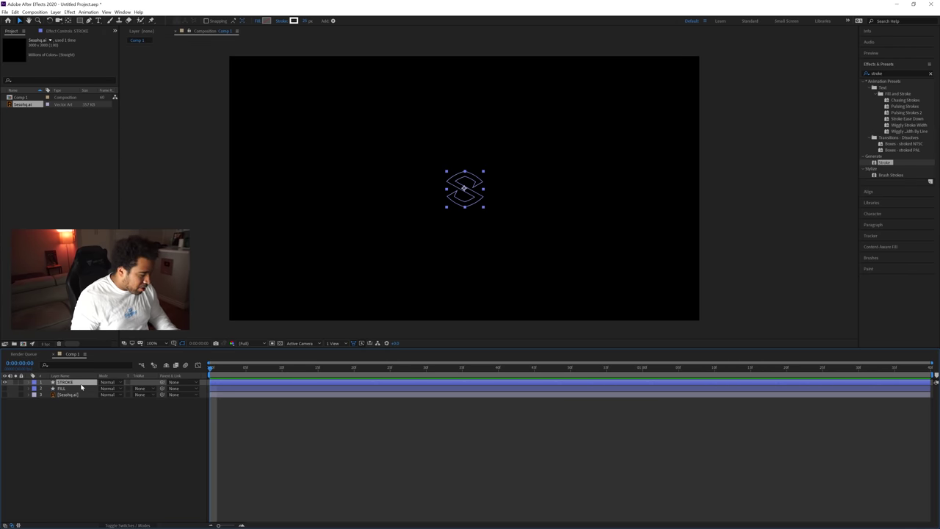
key(t)
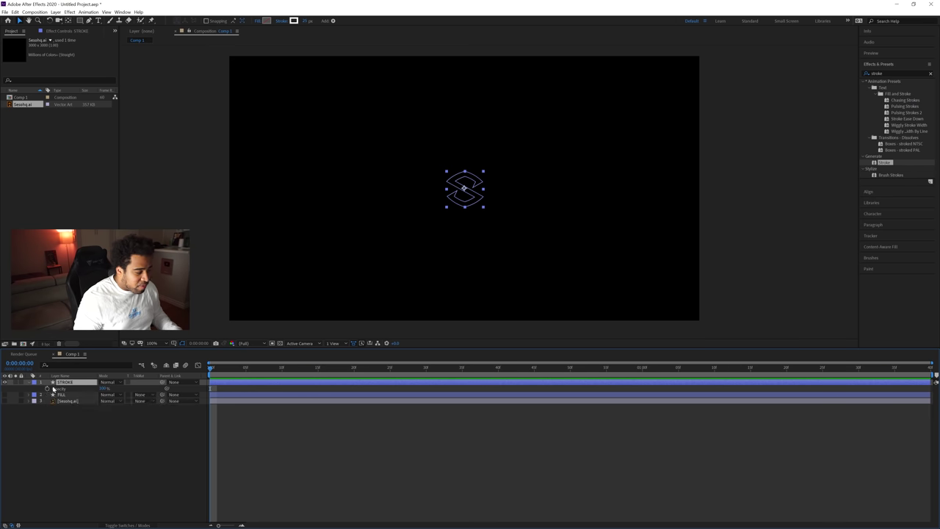
click(47, 389)
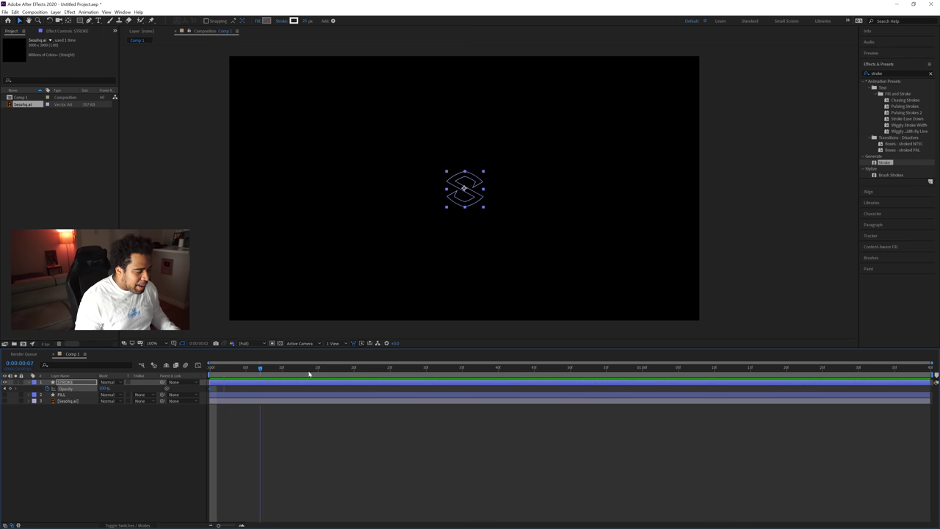
Step: Add a second Opacity keyframe to the STROKE layer at frame 5, keeping the value at 100%
click(233, 405)
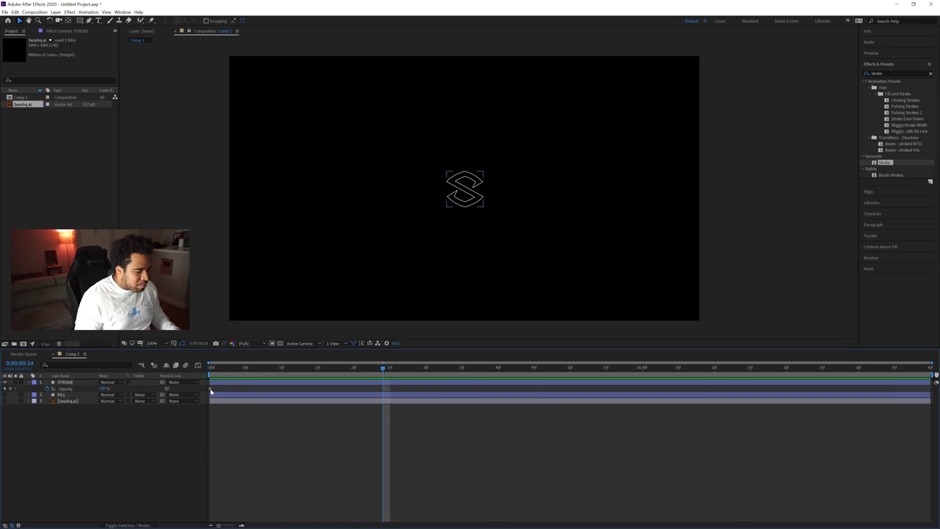
mouse_move(211, 391)
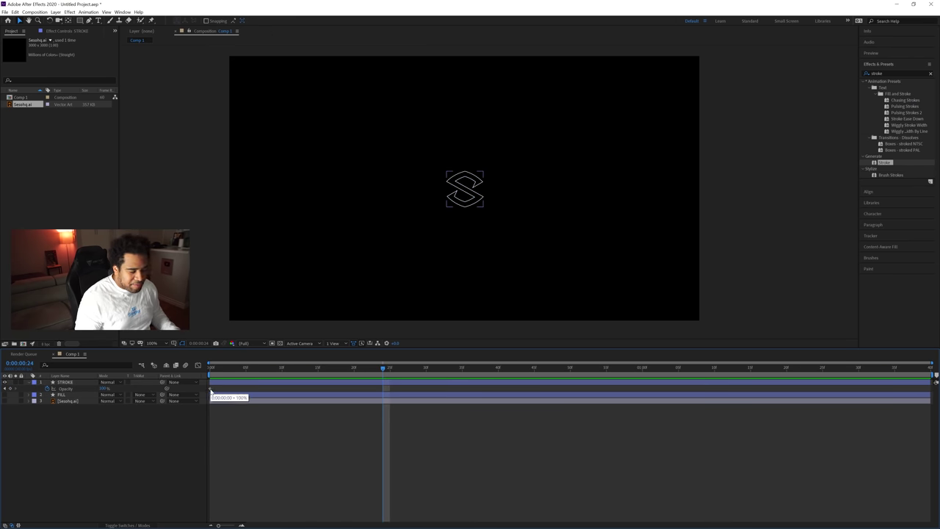
click(246, 370)
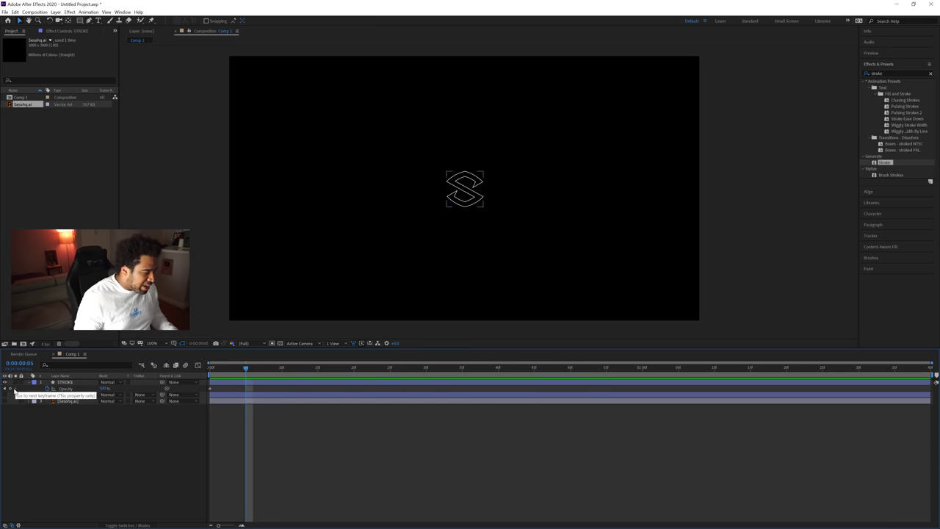
click(10, 390)
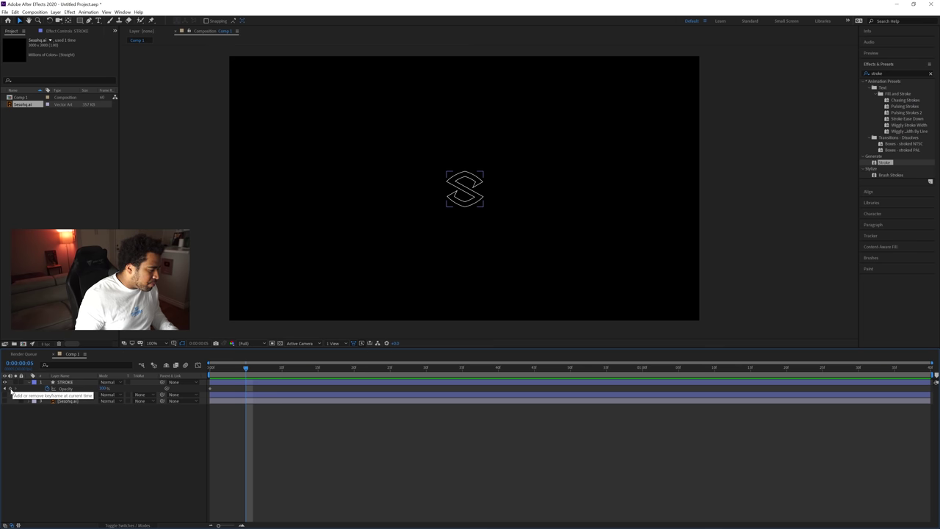
click(11, 389)
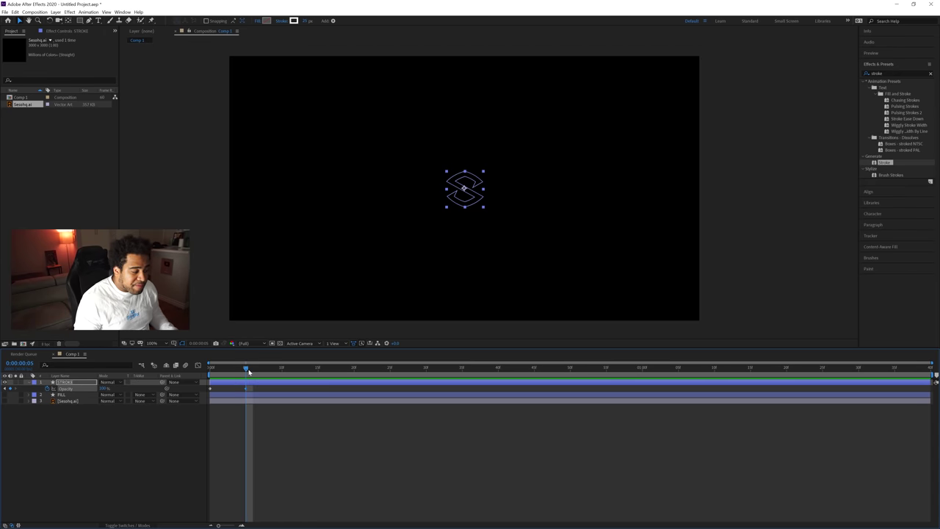
Step: Set the STROKE layer's Opacity to 0% on the keyframe at 0:00:00:00
drag(248, 372, 211, 369)
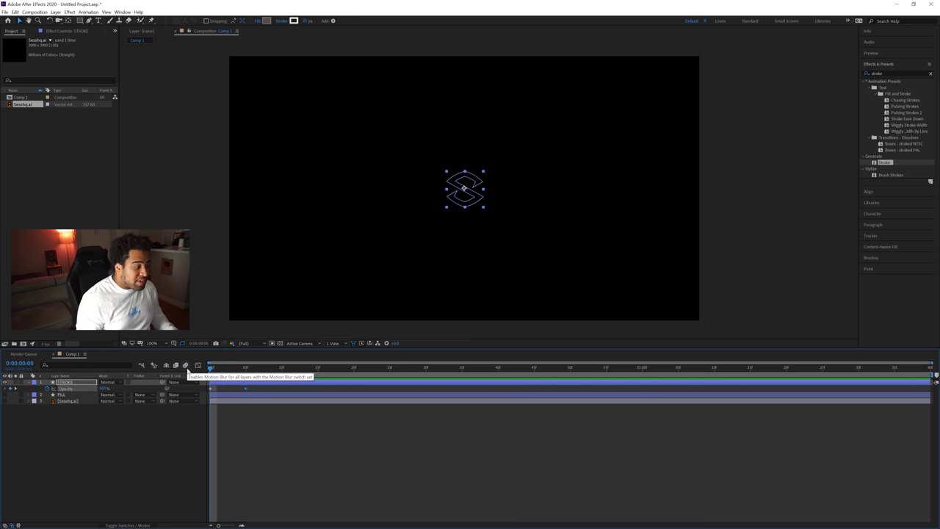
click(104, 388)
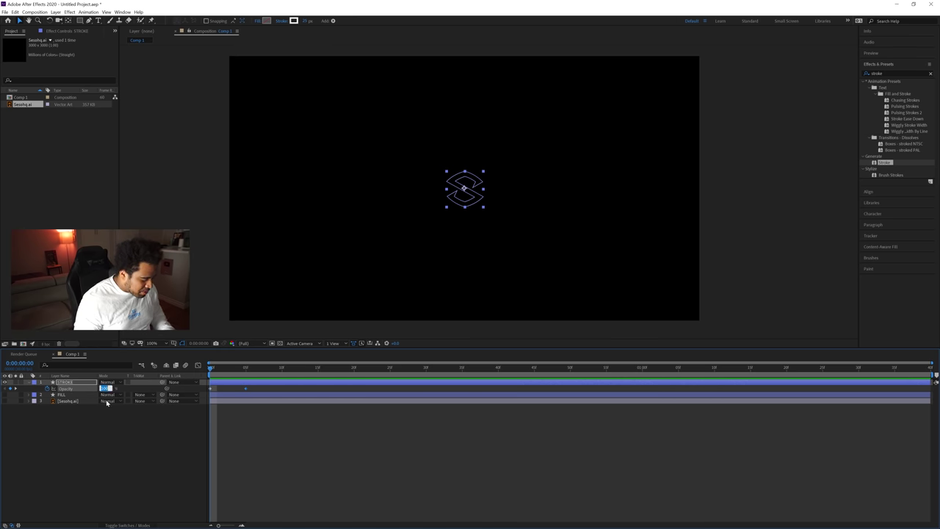
text(0)
key(Return)
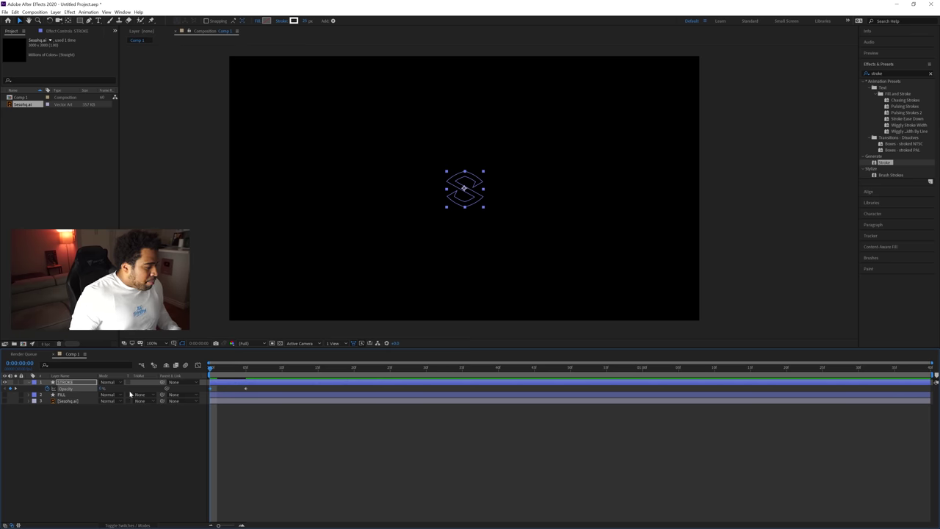
Step: Step through the first five frames to examine how the logo outline fades in
click(206, 371)
key(Page_Down)
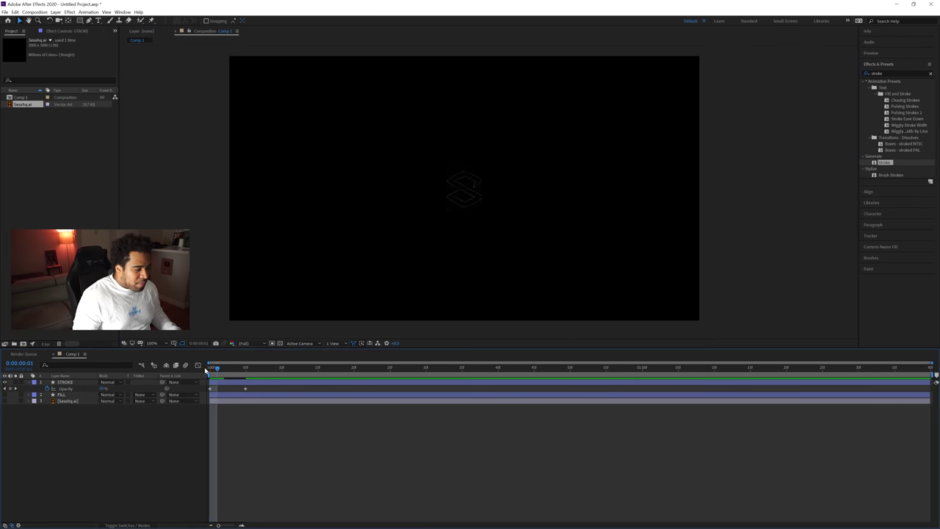
key(Home)
key(Page_Down)
key(Page_Down)
key(Page_Down)
key(Page_Down)
key(Page_Down)
click(118, 389)
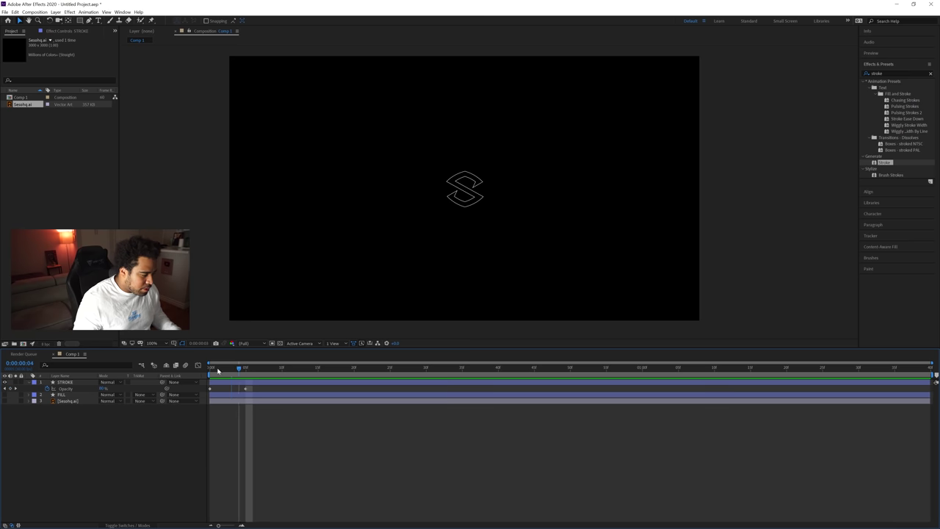
Step: Add two Opacity keyframes to the STROKE layer at frames 20 and 19, keeping both at 100%
drag(247, 367, 356, 368)
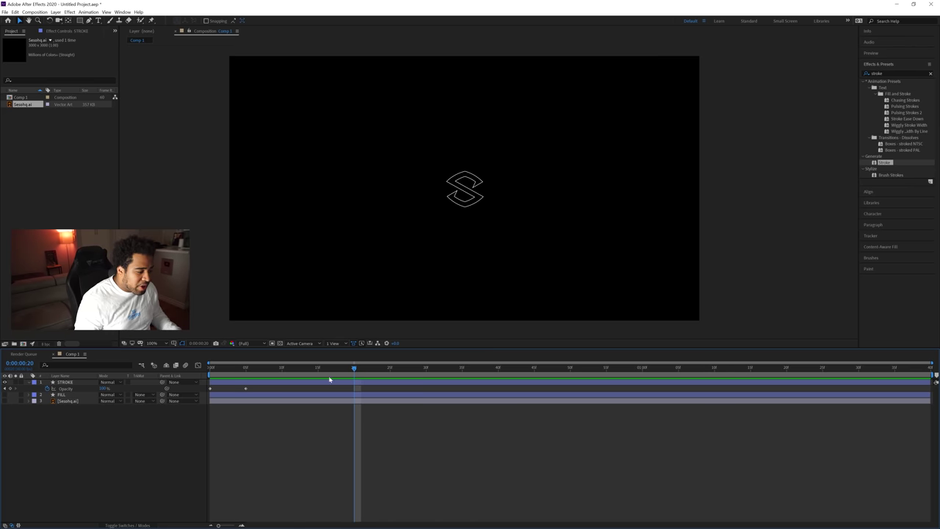
click(16, 389)
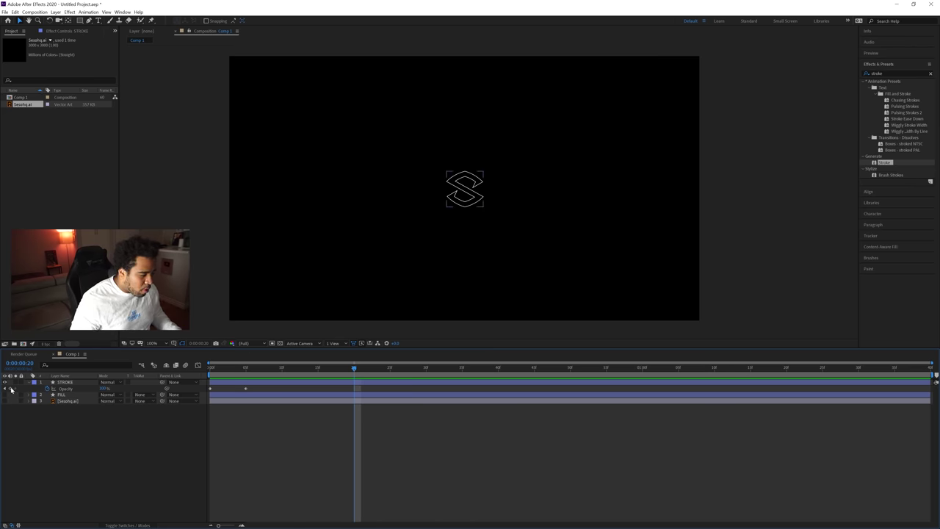
click(11, 390)
drag(353, 371, 348, 371)
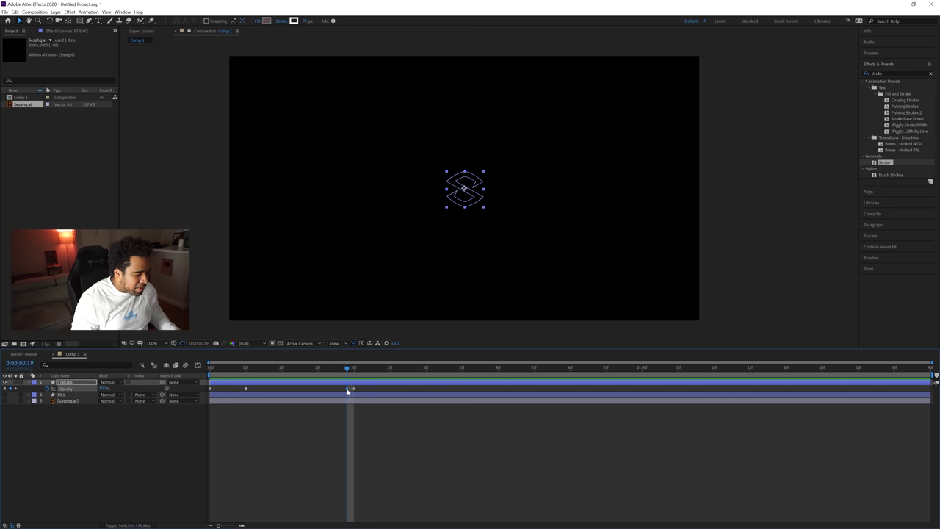
key(Page_Down)
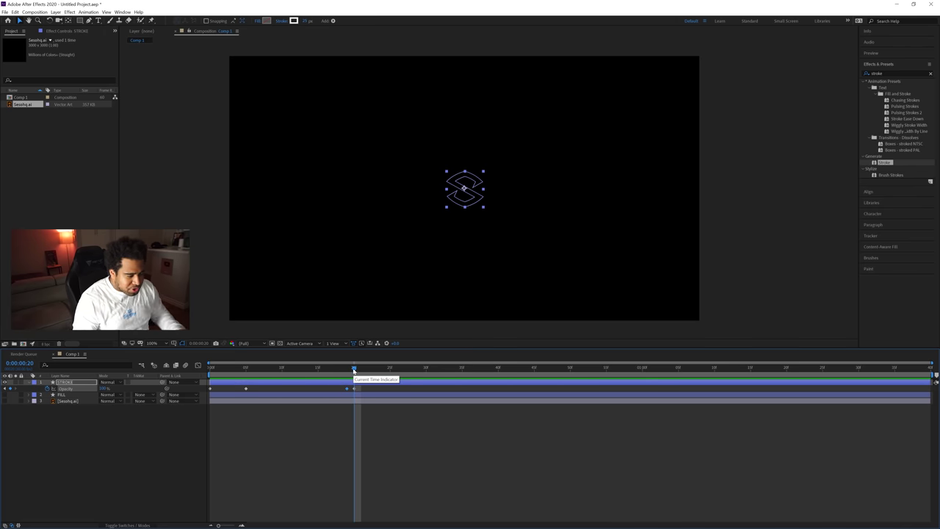
click(348, 369)
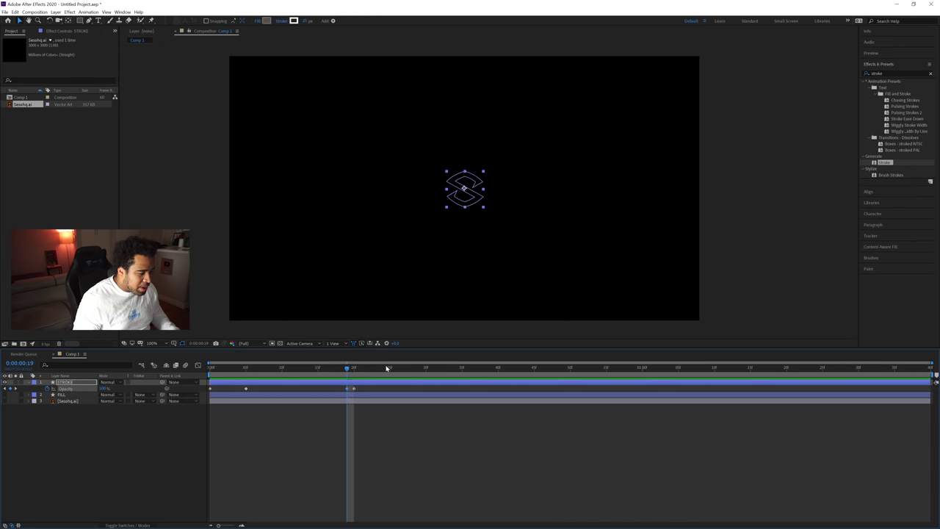
Step: Set the STROKE layer's Opacity to 0% at frame 20 and scrub through the outline's animation
key(Page_Down)
click(108, 387)
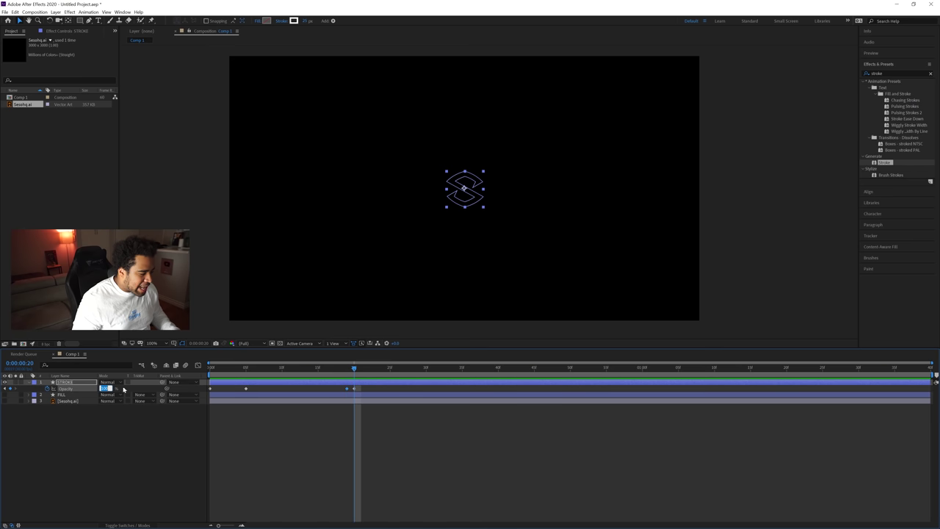
text(0)
key(Return)
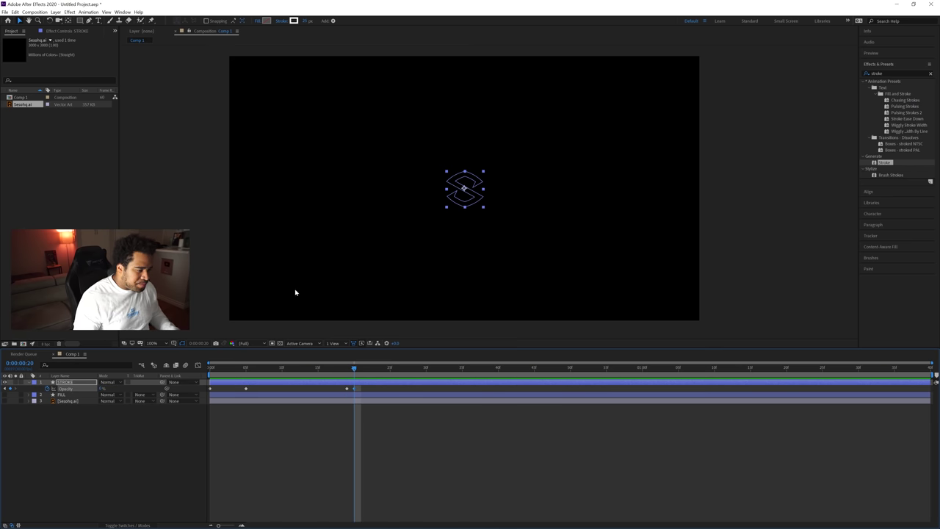
click(197, 303)
mouse_move(279, 365)
mouse_down()
mouse_move(213, 366)
mouse_move(260, 366)
mouse_up()
drag(334, 367, 354, 368)
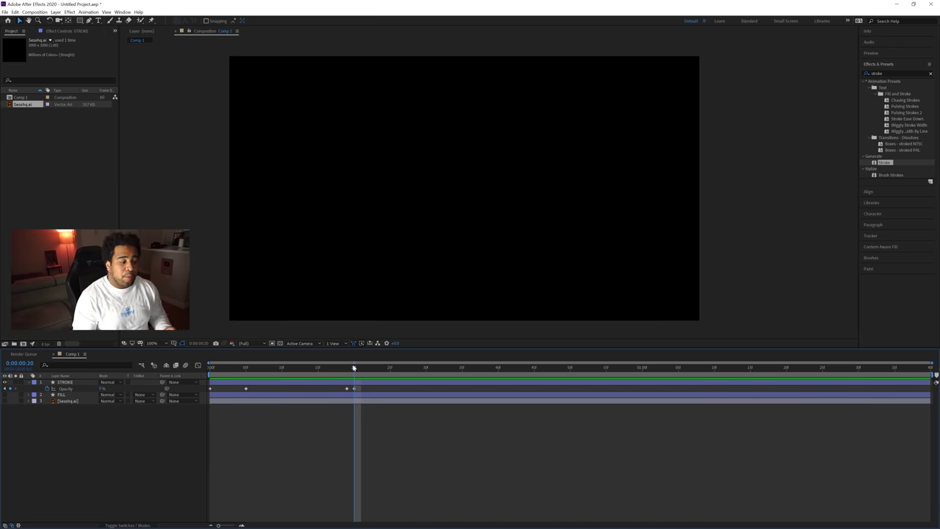
Step: Make the FILL layer visible, show its Opacity and set an Opacity keyframe of 100% at frame 20
click(5, 394)
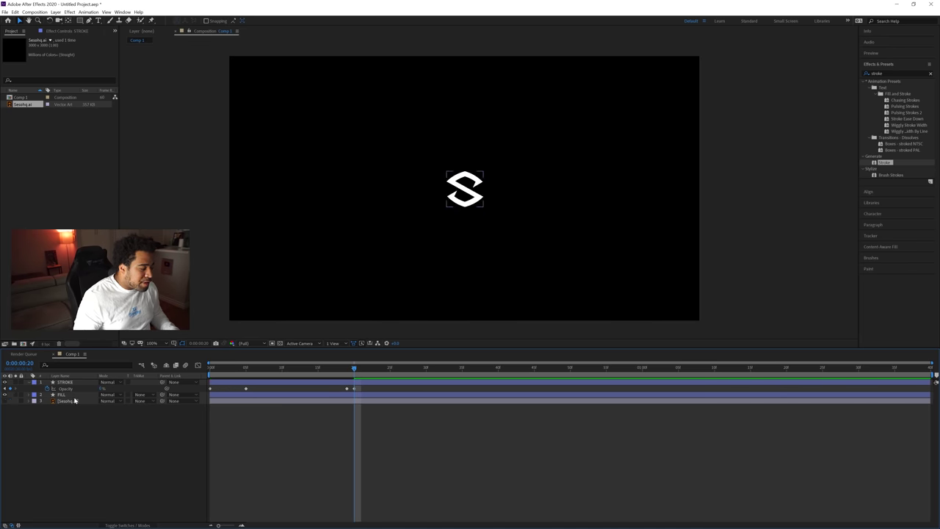
click(74, 395)
key(t)
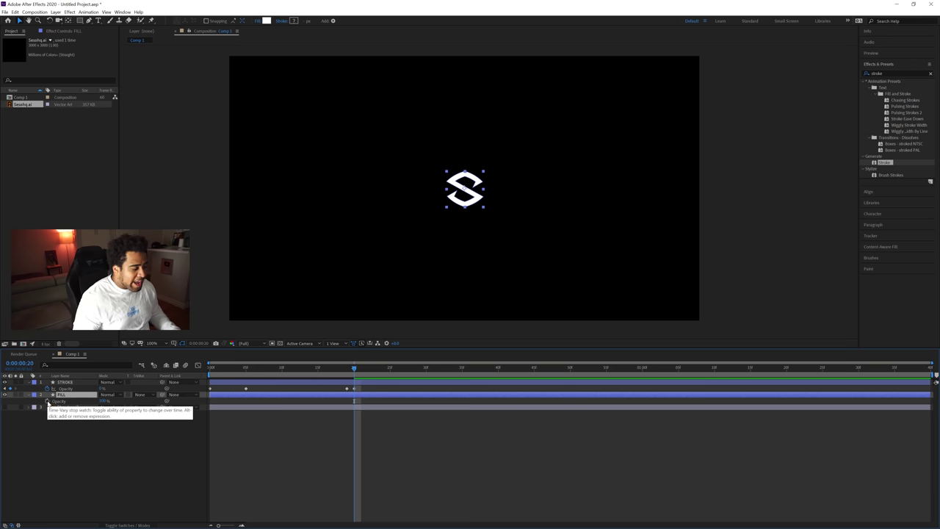
click(48, 401)
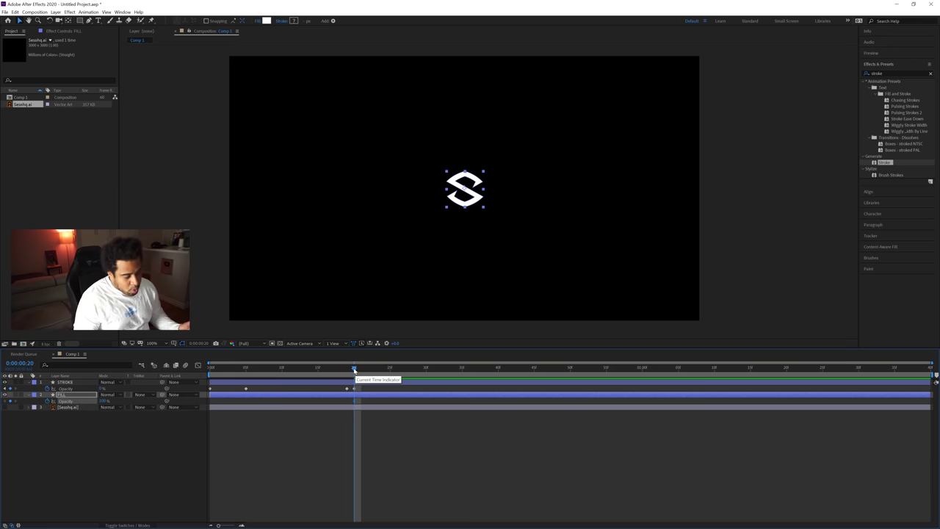
Step: Add a lower Opacity keyframe to the FILL layer at frame 19 and check the switch from stroke to fill at frame 20
click(346, 368)
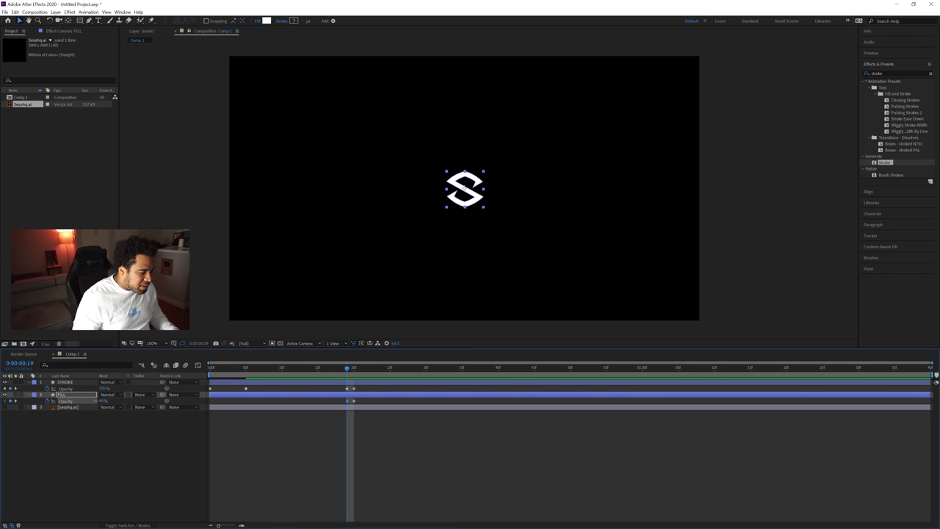
drag(354, 401, 347, 400)
click(353, 369)
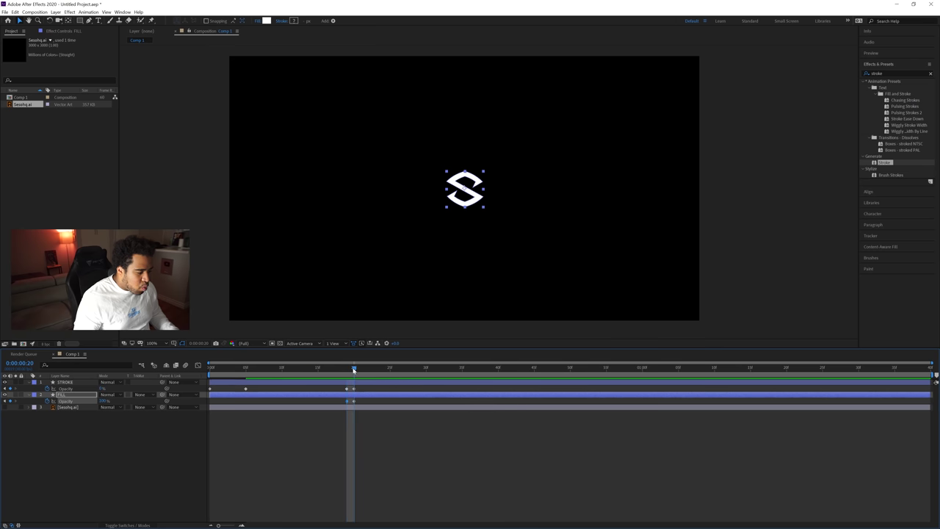
key(F2)
mouse_move(352, 369)
mouse_down()
mouse_move(210, 368)
mouse_move(353, 373)
mouse_up()
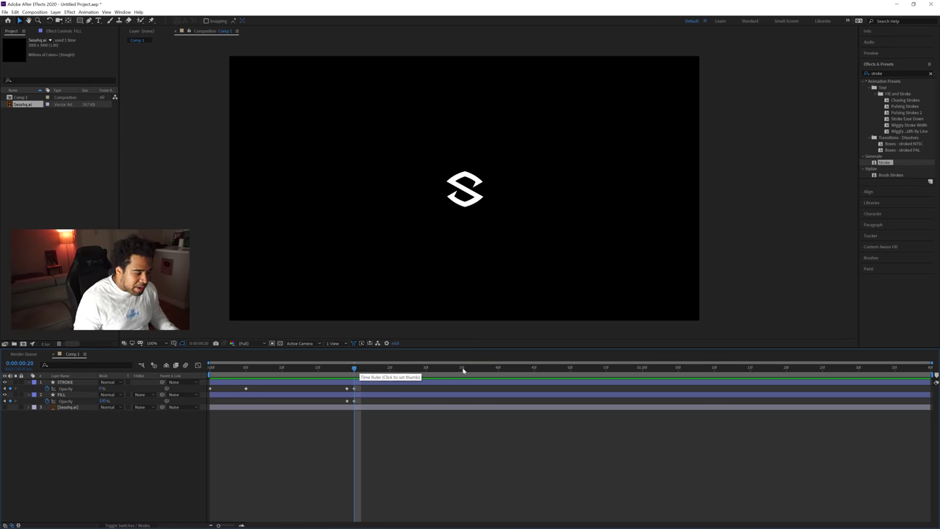
Step: Add Scale keyframes to the FILL layer at frames 35 and 20, keeping the same value at both
click(471, 206)
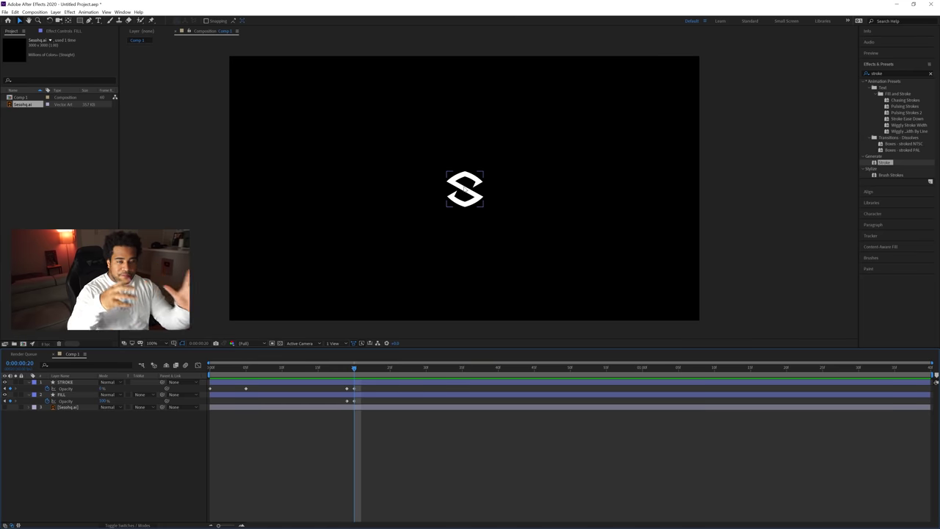
click(452, 275)
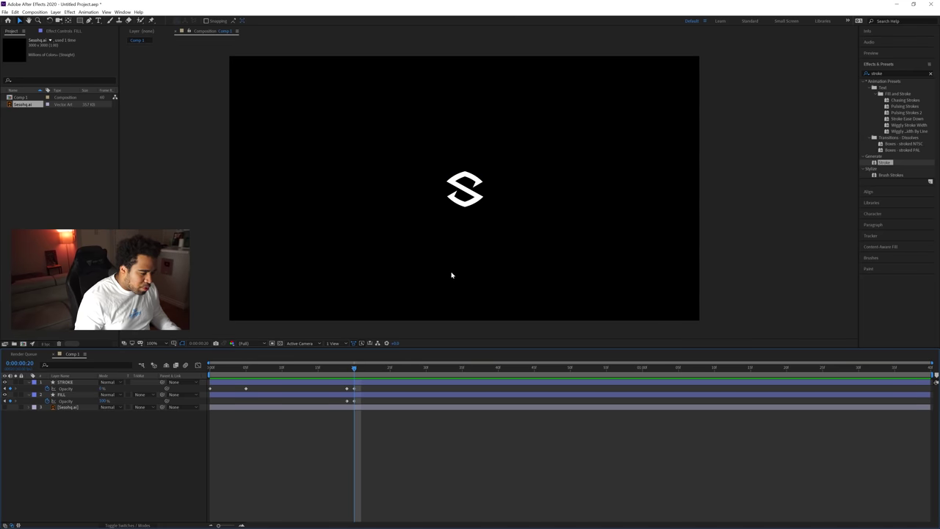
click(463, 367)
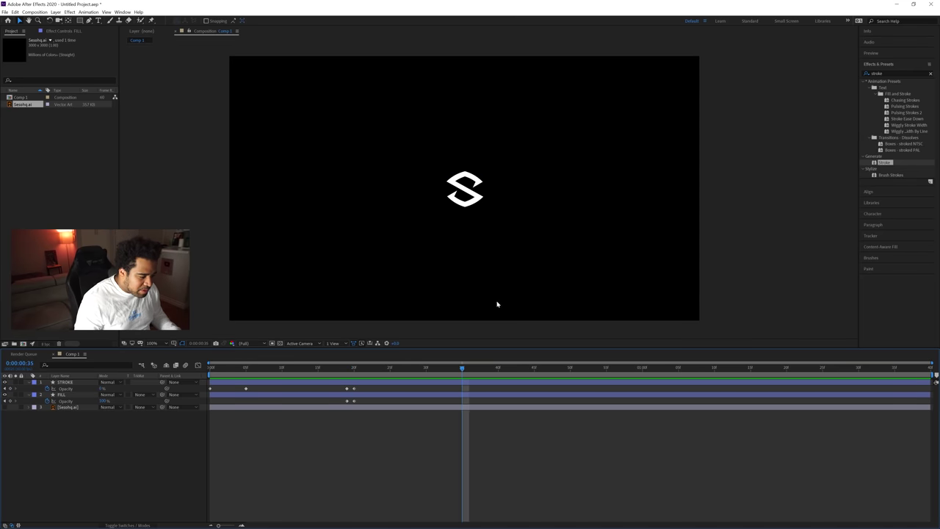
click(71, 397)
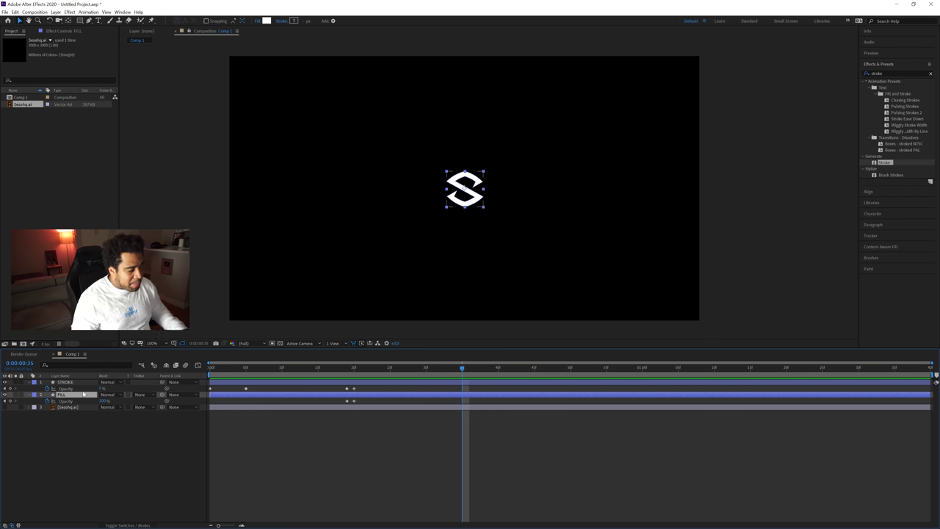
key(s)
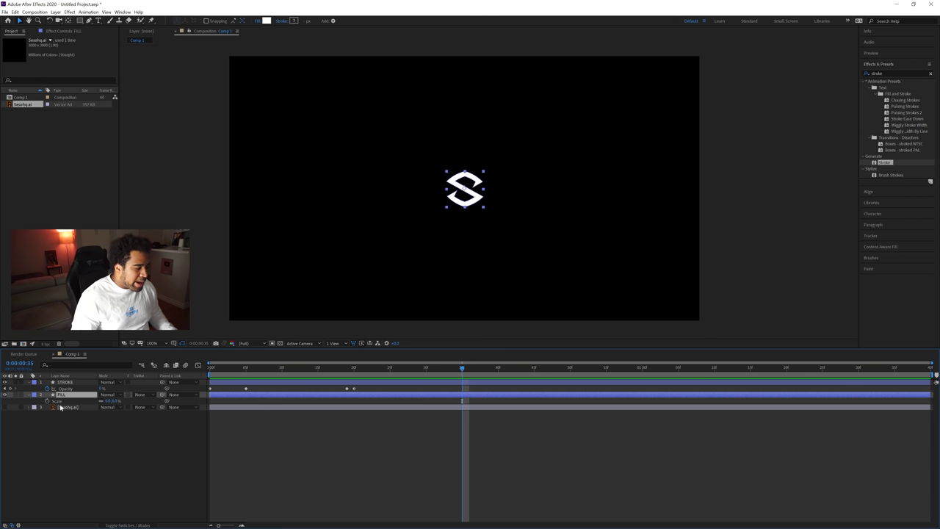
click(47, 401)
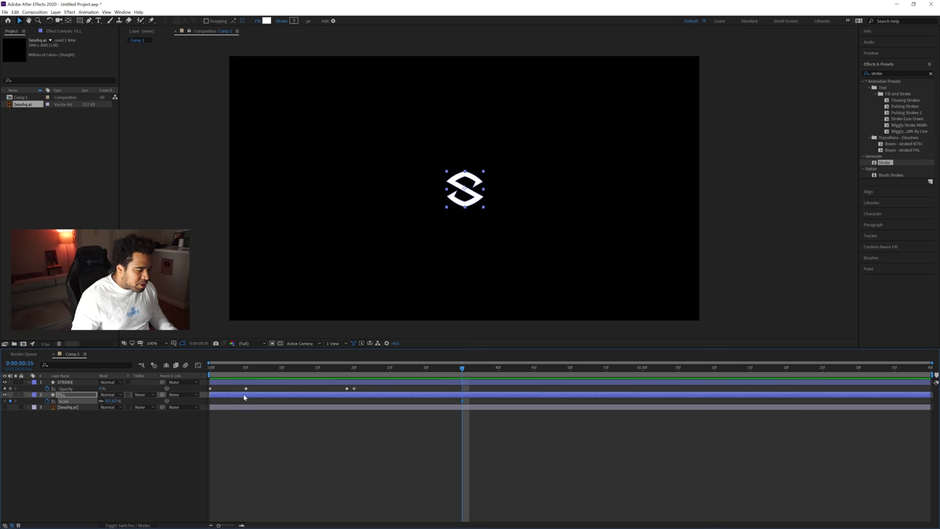
drag(461, 369, 354, 369)
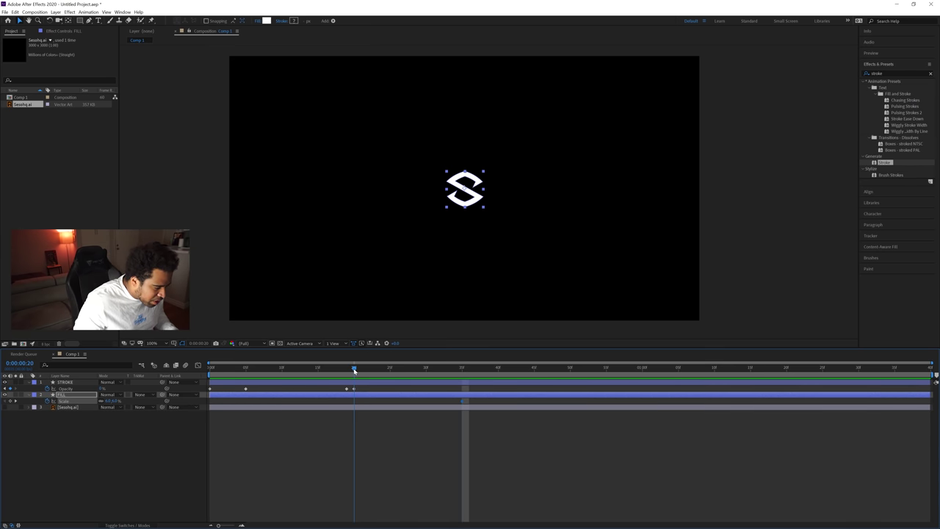
click(13, 401)
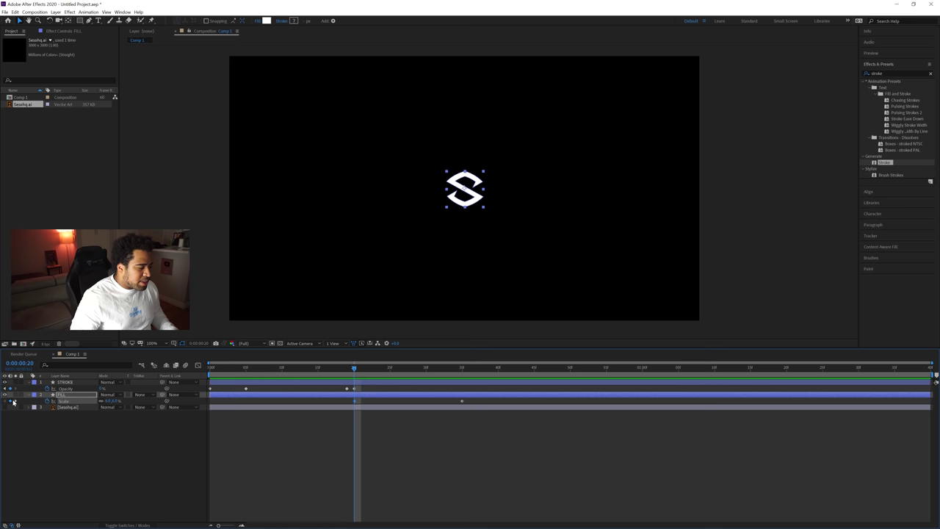
Step: Set the FILL layer's Scale to 27% on the keyframe at frame 35 and scrub through the logo's growth
click(454, 421)
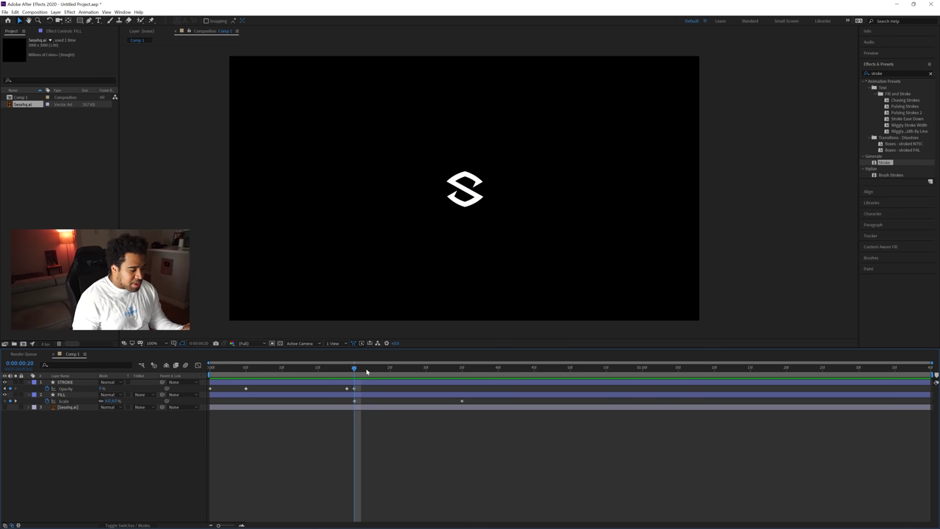
drag(359, 369, 462, 371)
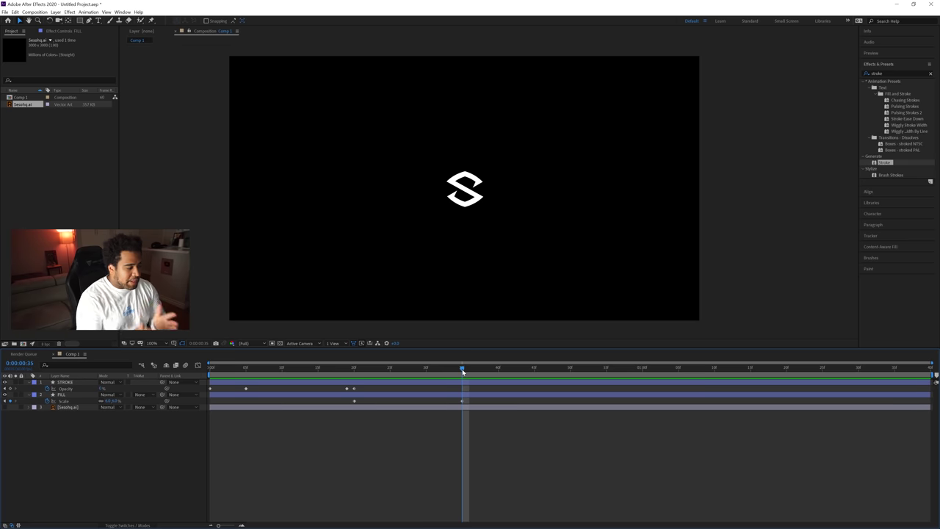
mouse_move(107, 401)
mouse_down()
mouse_move(187, 401)
mouse_move(116, 401)
mouse_up()
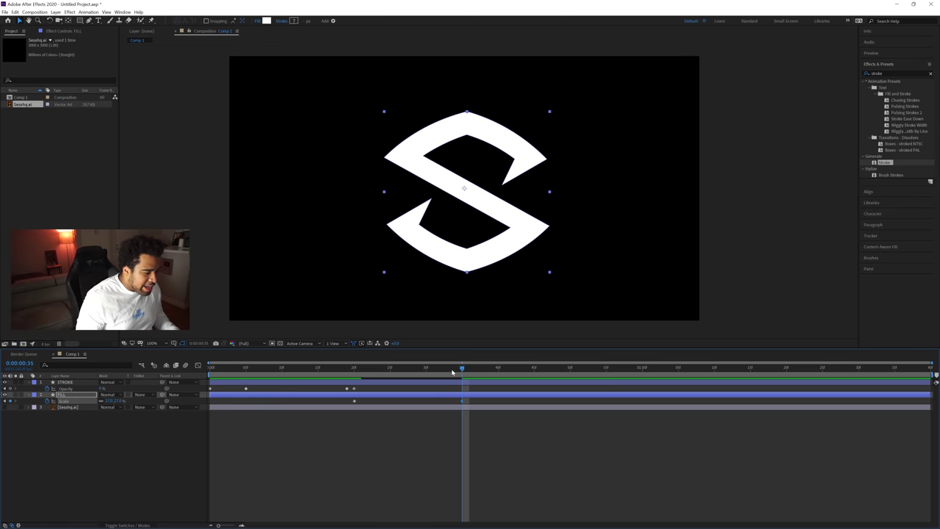
click(372, 430)
drag(367, 368, 462, 375)
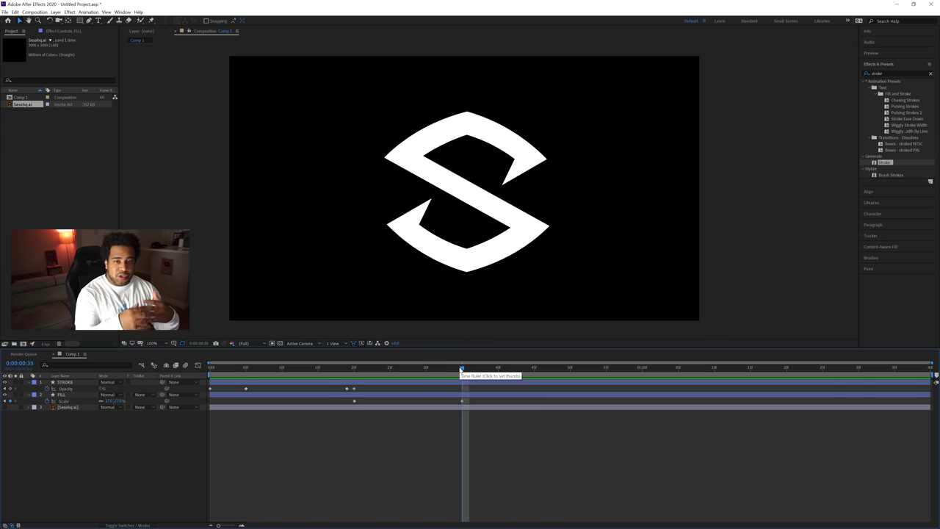
Step: Create a composition-sized white solid and move it directly below the FILL layer
click(468, 370)
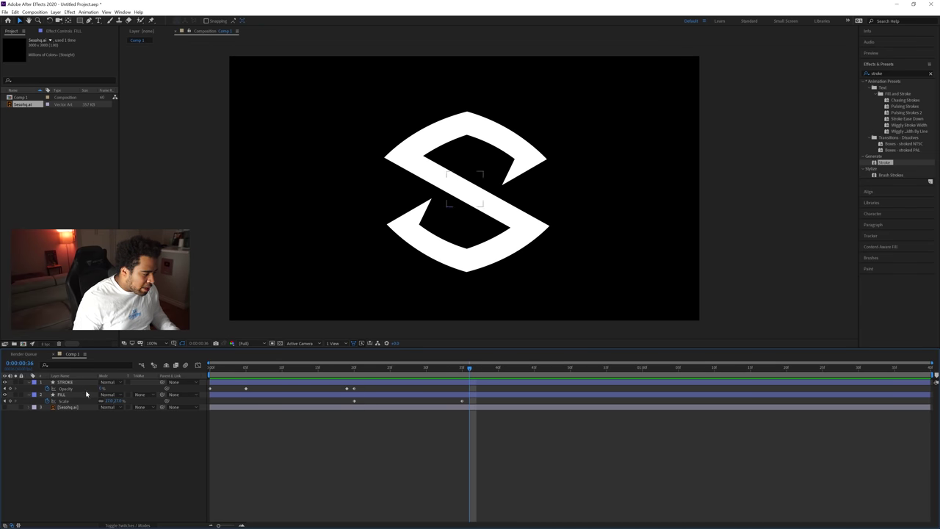
right_click(73, 420)
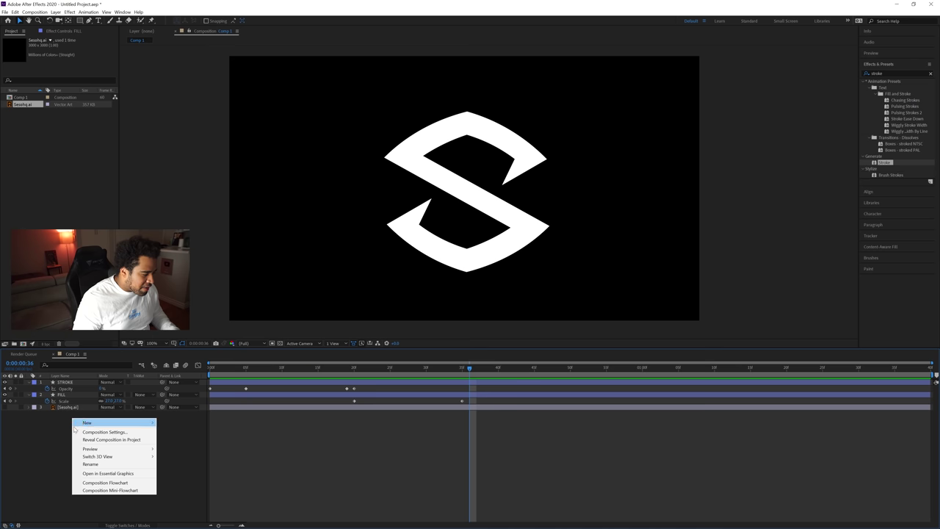
mouse_move(88, 424)
click(189, 440)
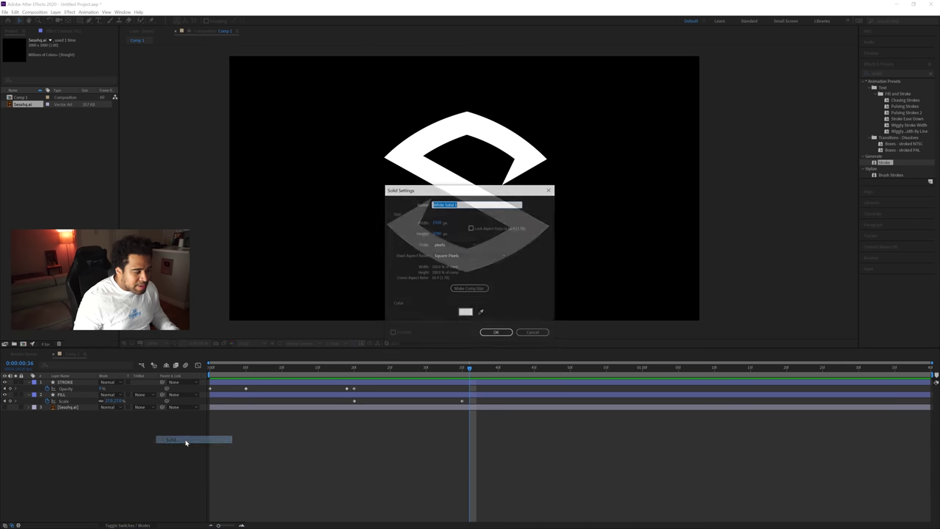
click(465, 313)
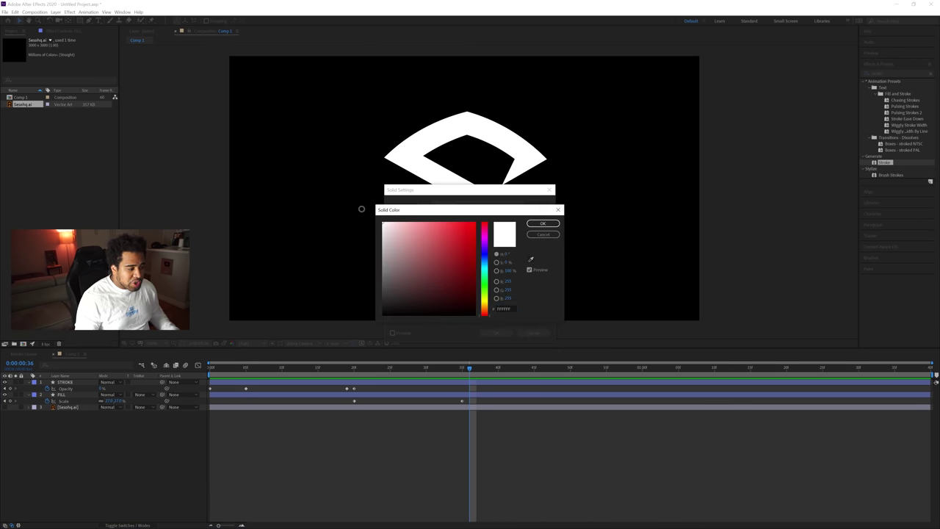
click(544, 224)
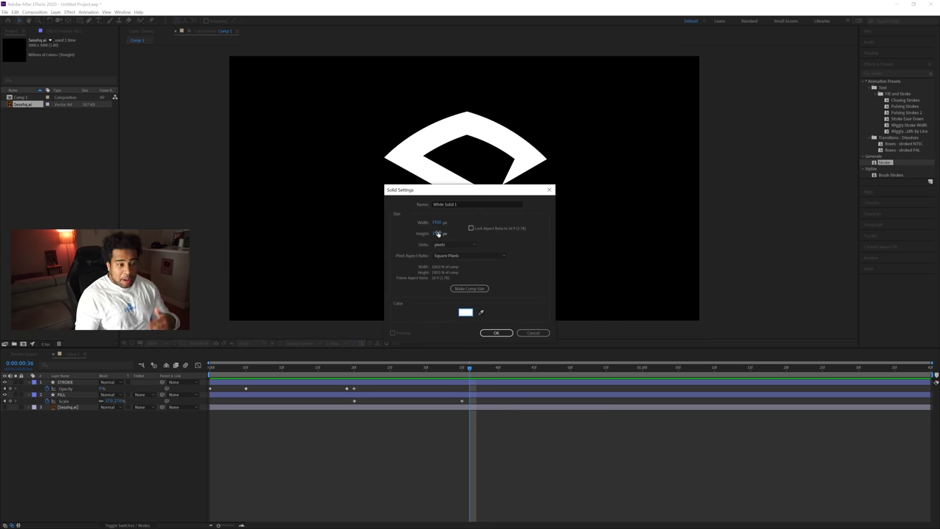
click(496, 333)
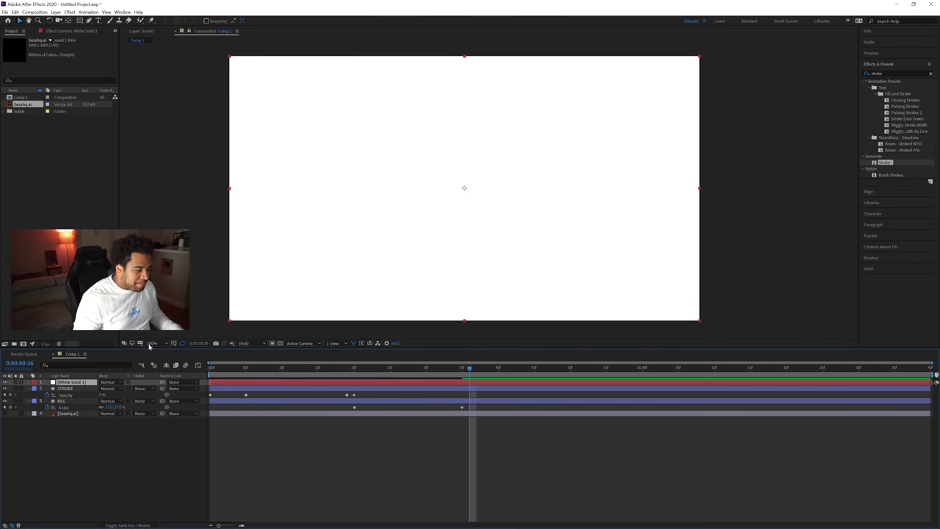
click(76, 410)
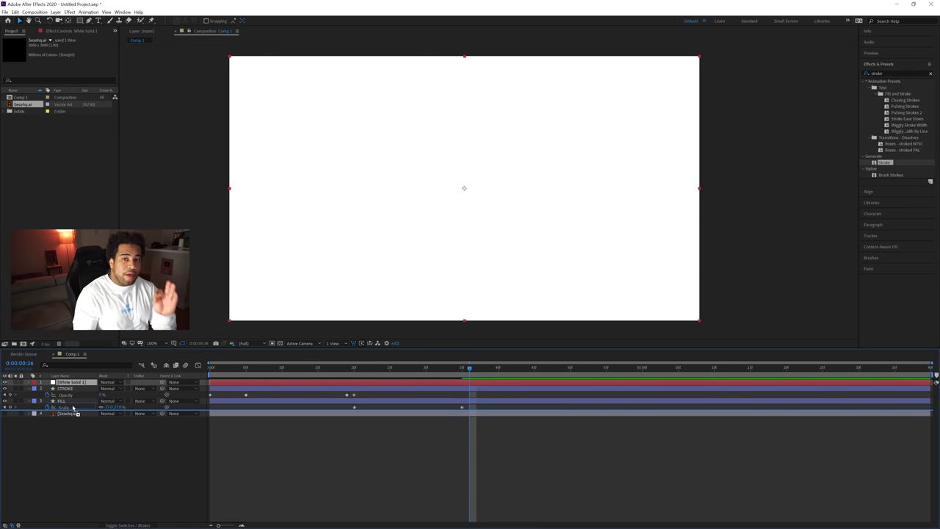
drag(73, 407, 74, 409)
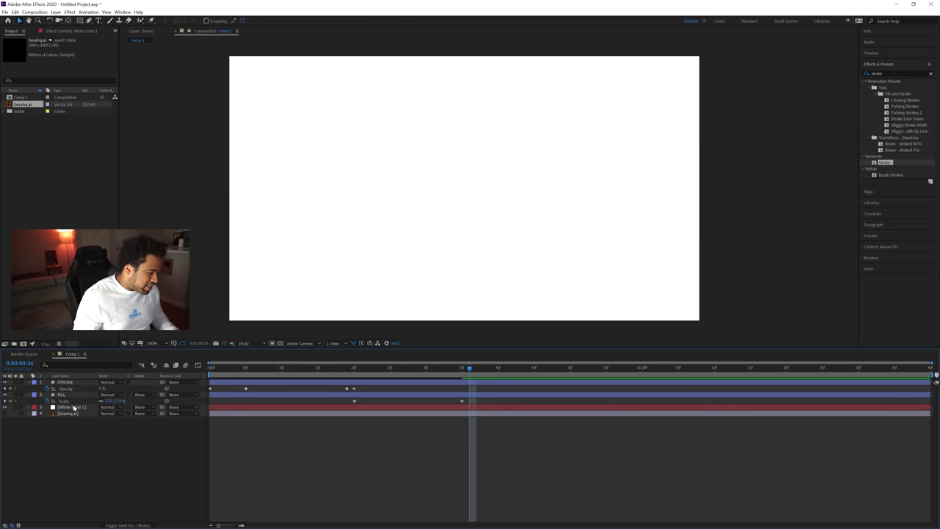
Step: Duplicate the FILL layer and rename the copy FILL Invert
click(73, 396)
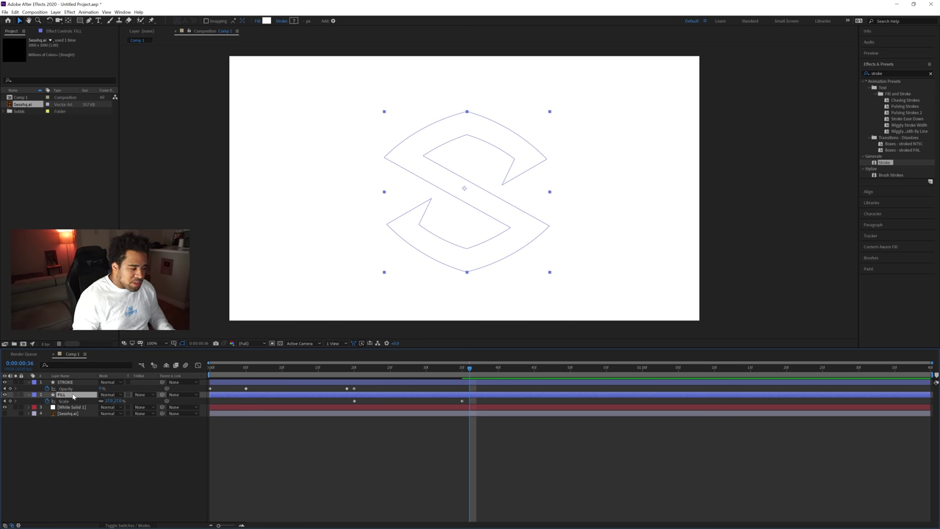
key(ctrl+d)
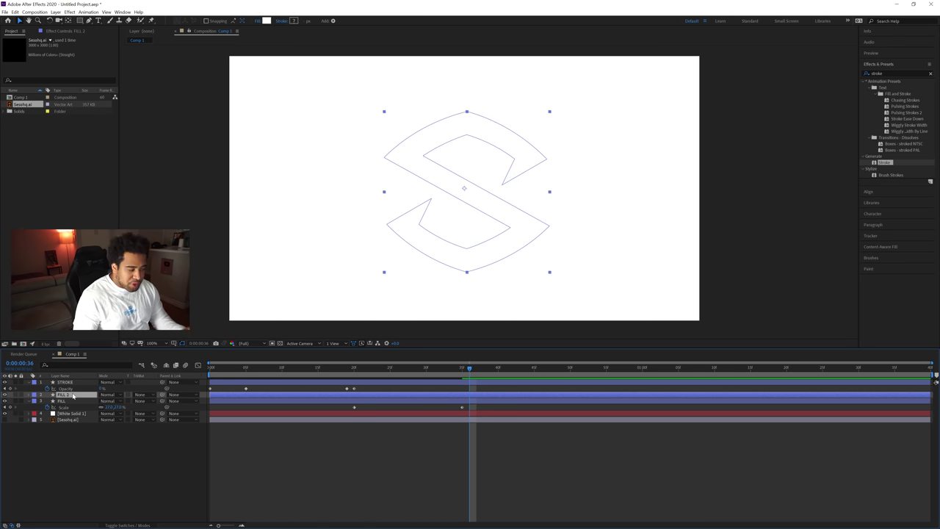
right_click(72, 396)
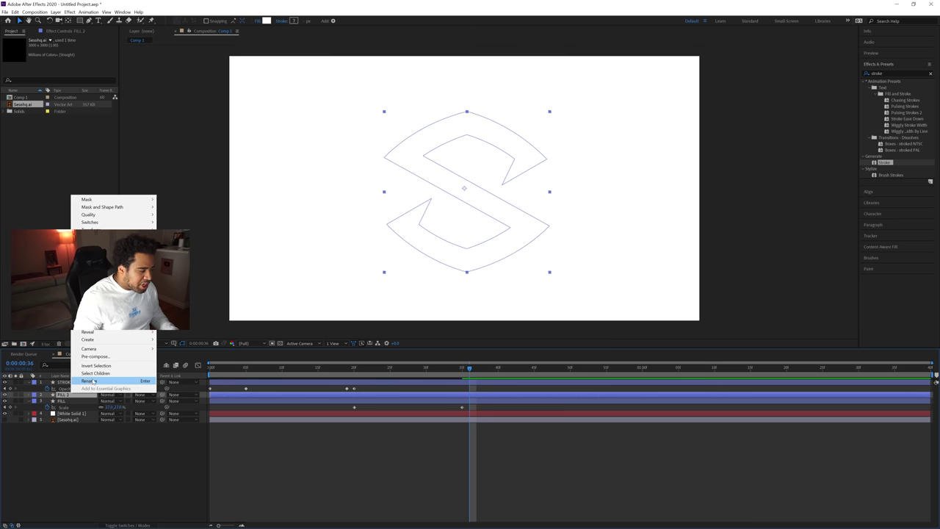
click(92, 382)
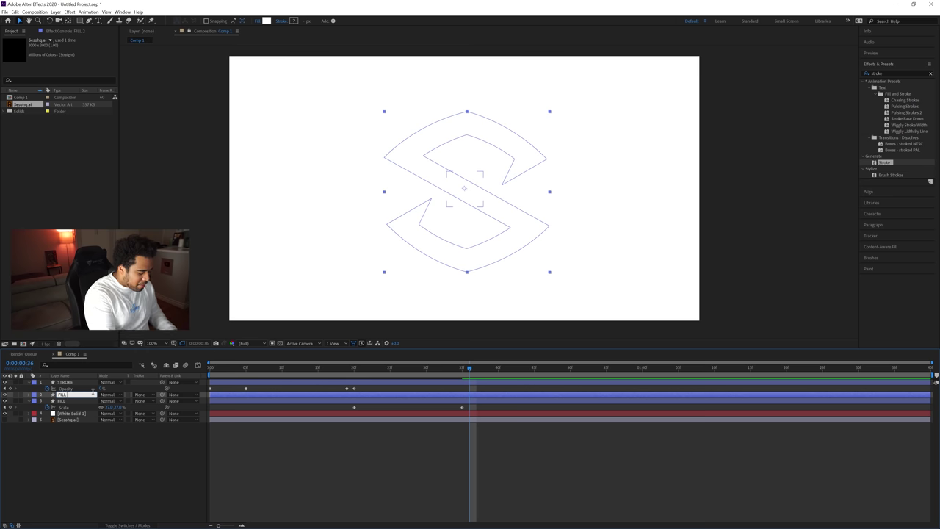
text(FILL Invert)
key(Return)
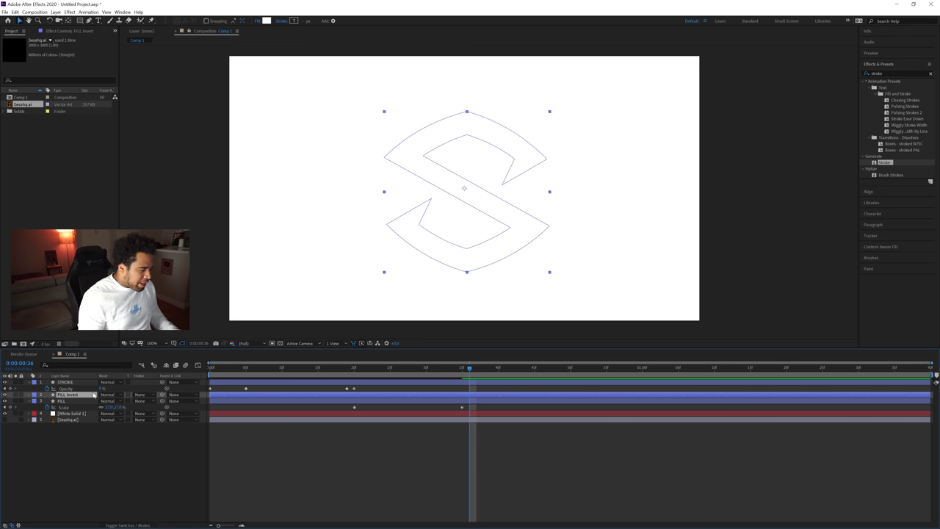
Step: Shorten the duplicated fill layer's name to Invert and move it directly above the white solid
right_click(70, 395)
click(92, 379)
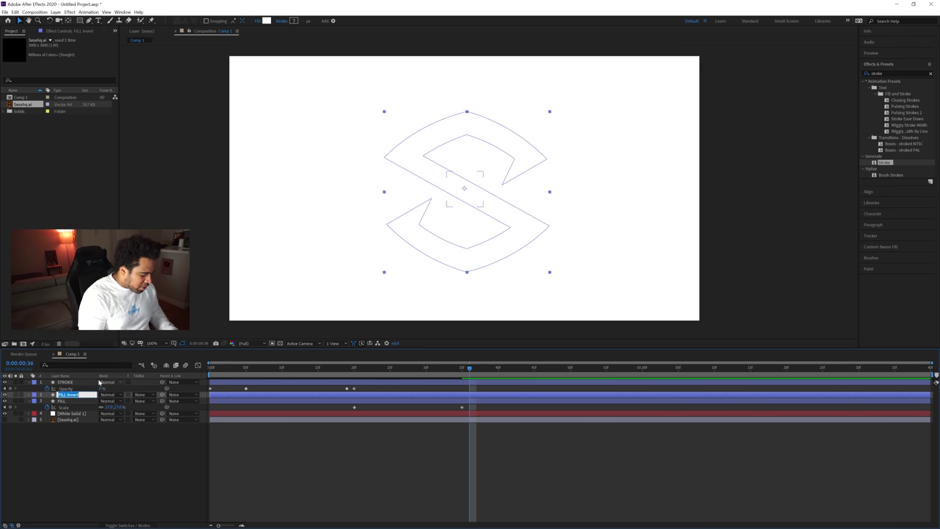
text(Invert)
key(Return)
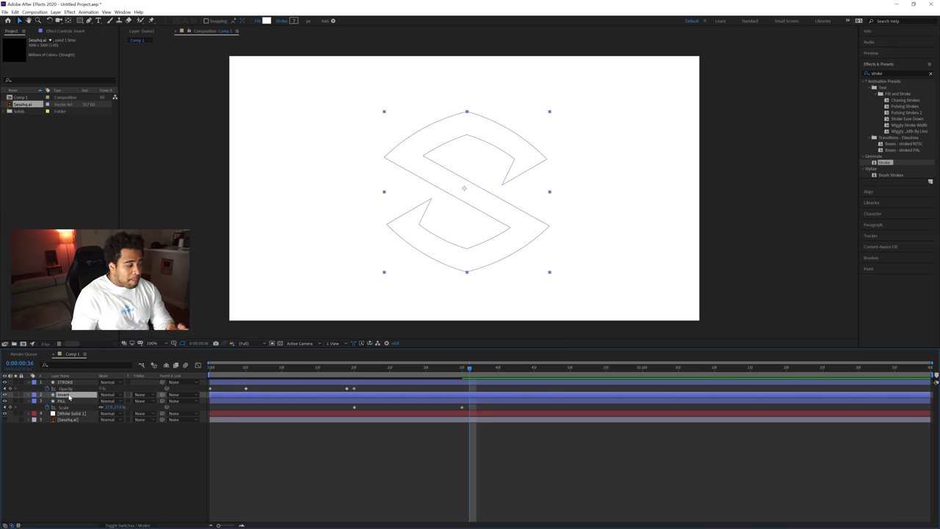
drag(70, 397, 72, 411)
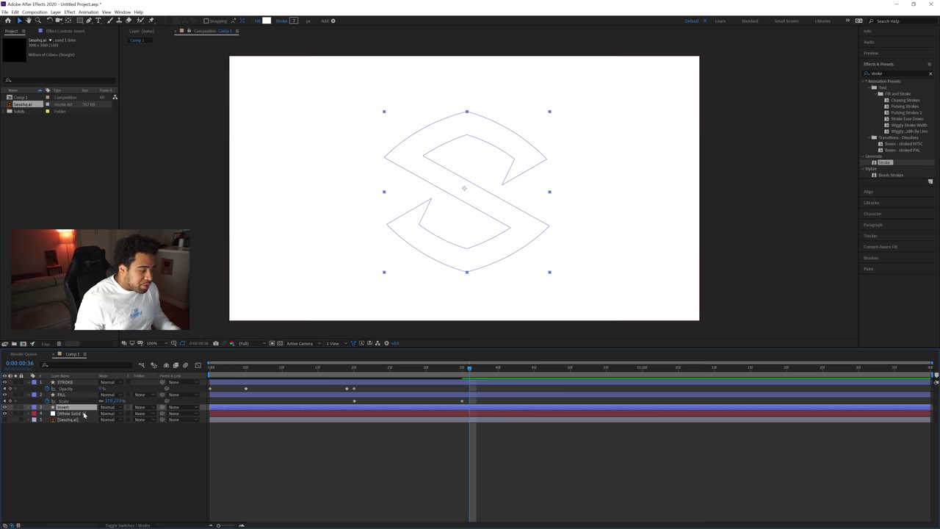
Step: Show the white solid's Opacity and add 100% Opacity keyframes at frames 36 and 35
click(74, 416)
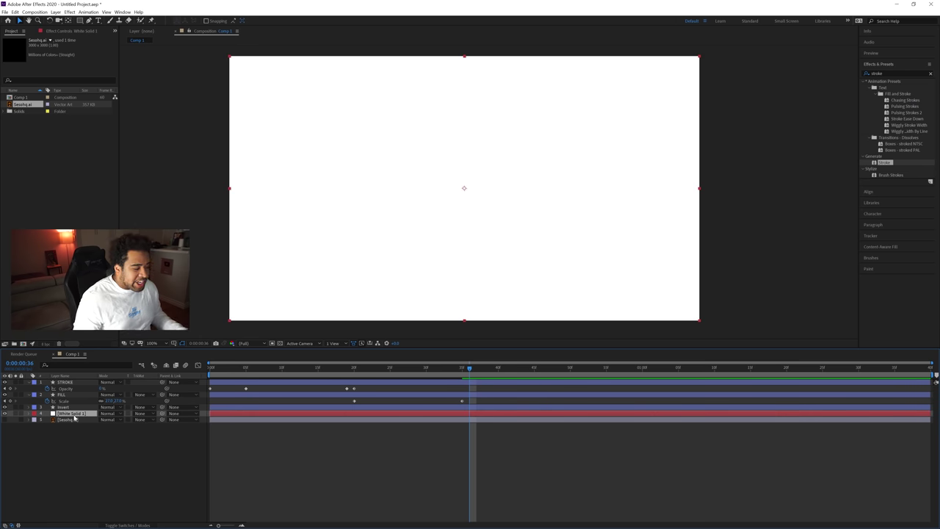
click(70, 408)
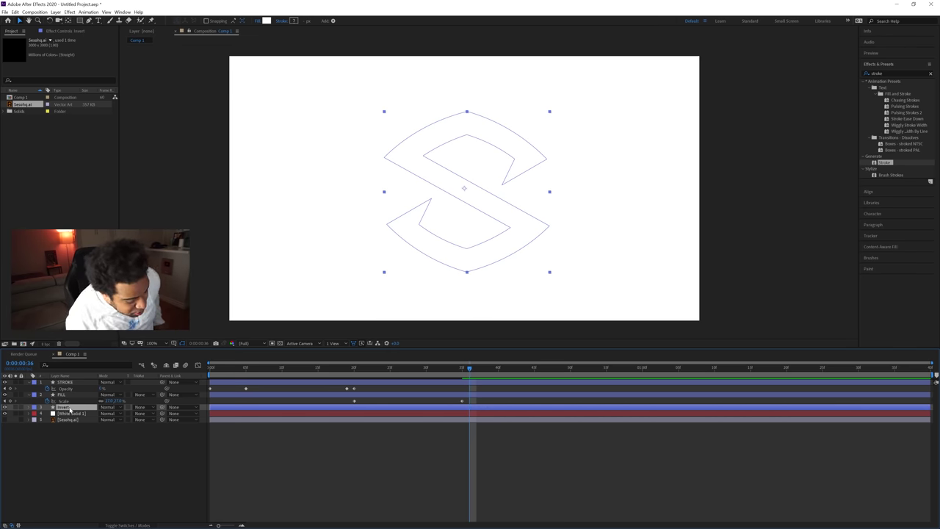
click(71, 414)
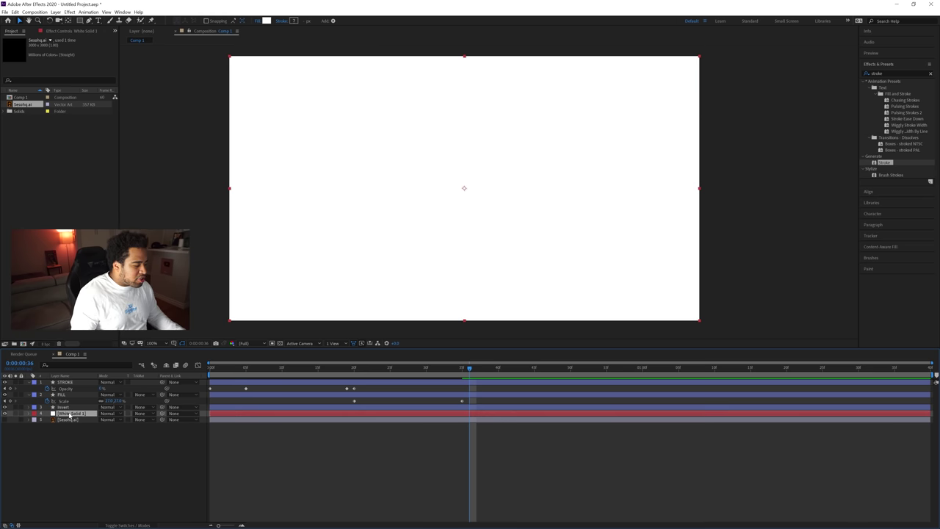
key(t)
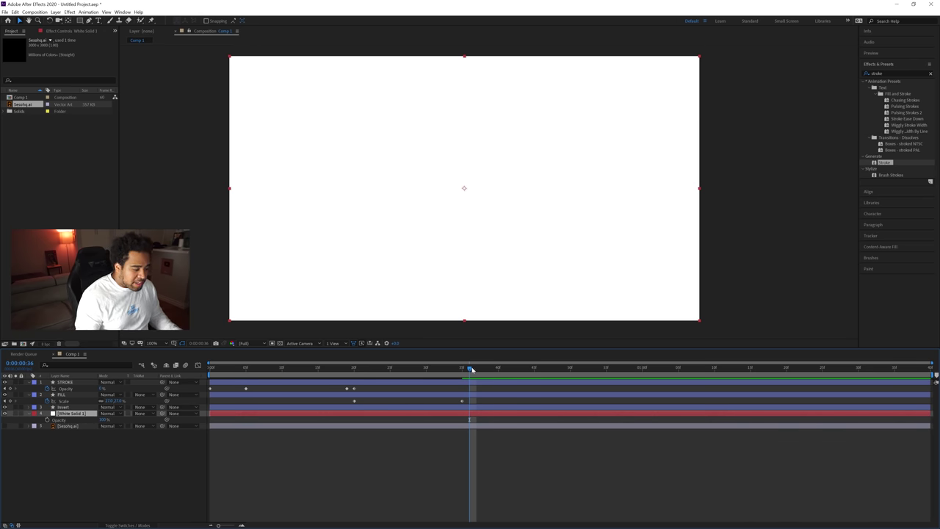
click(47, 420)
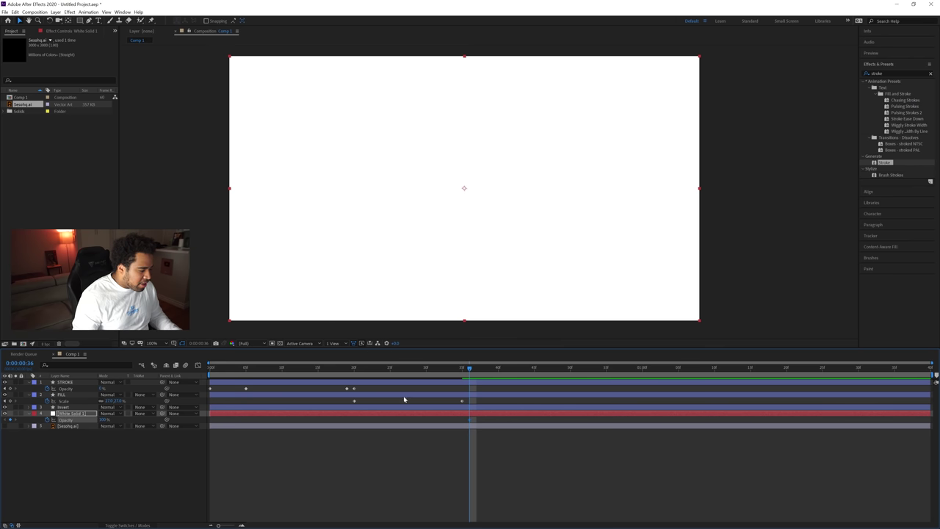
key(Page_Up)
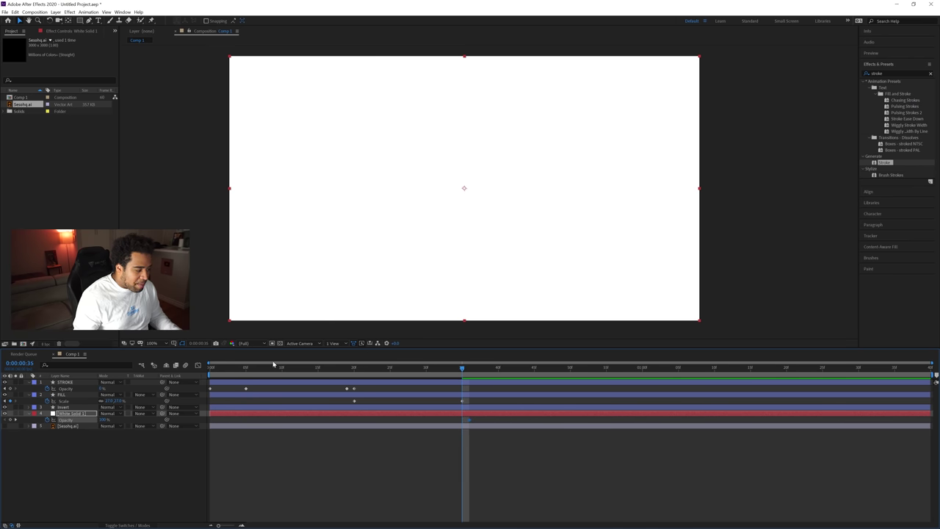
click(11, 420)
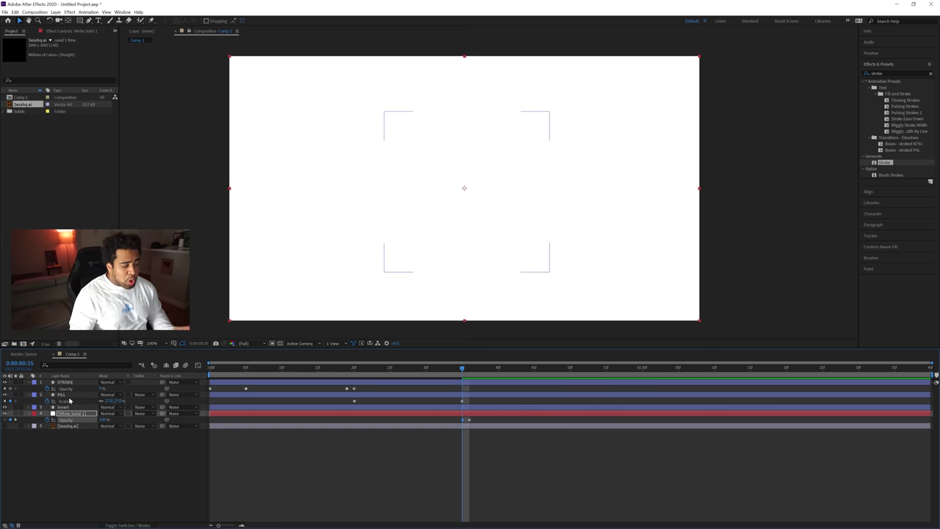
Step: Set the white solid's Opacity to 0% at frame 35 and check its appearance at frame 36 over the transparency grid
click(480, 433)
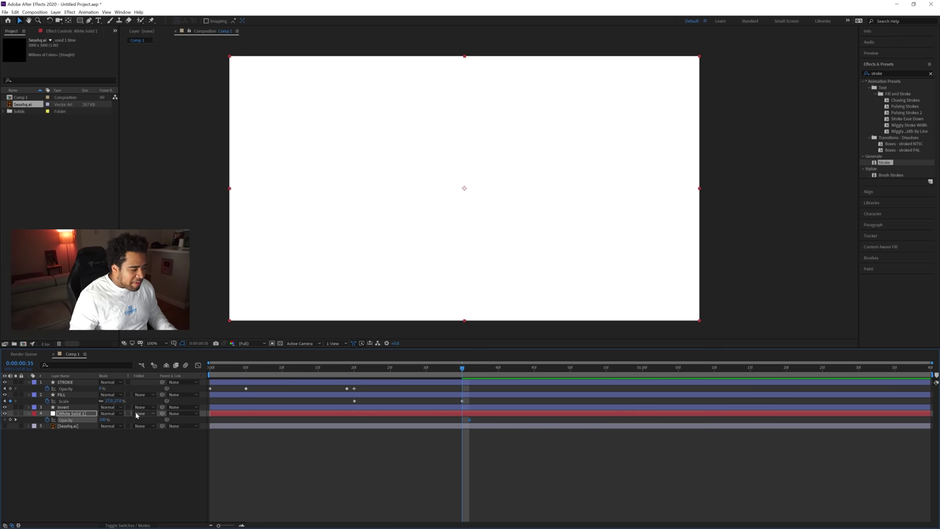
click(105, 420)
text(0)
key(Return)
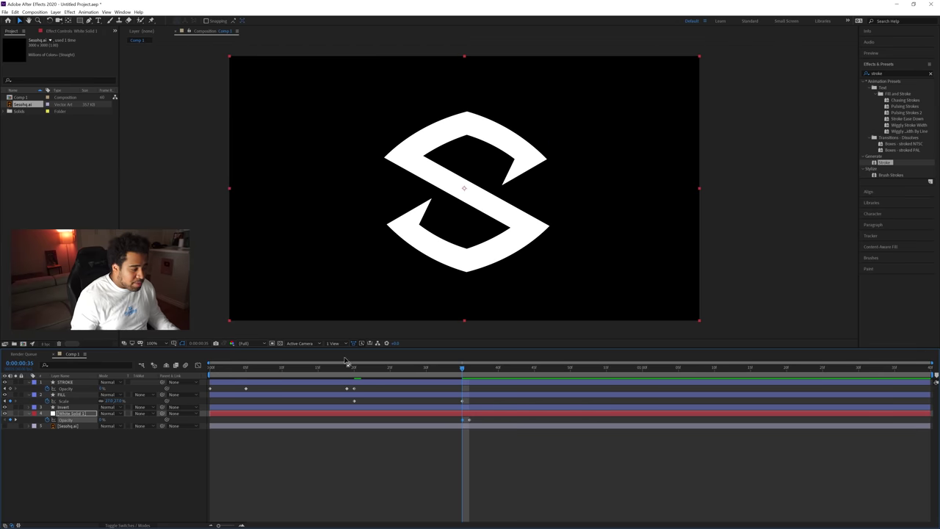
click(279, 344)
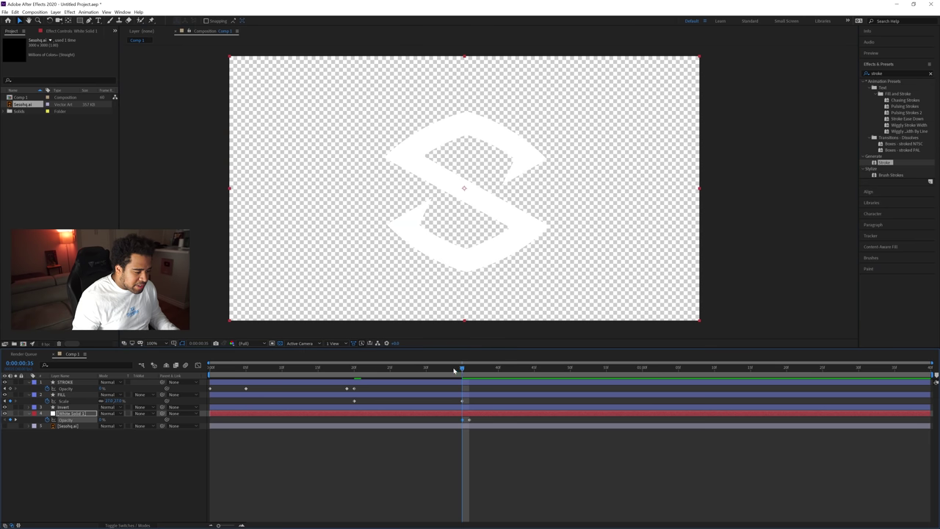
mouse_move(462, 368)
mouse_down()
mouse_move(211, 367)
mouse_move(469, 374)
mouse_up()
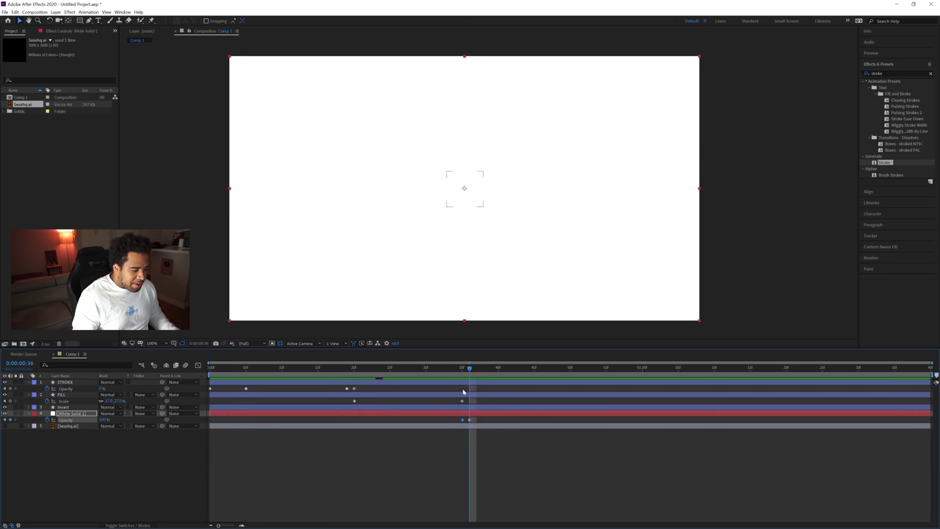
Step: Set the white solid's track matte to Alpha Inverted Matte "Invert"
click(82, 413)
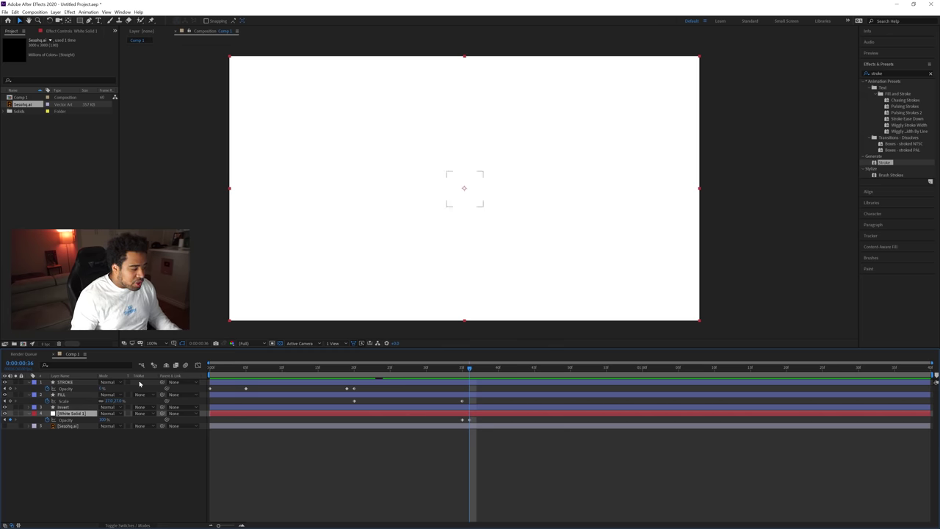
click(137, 526)
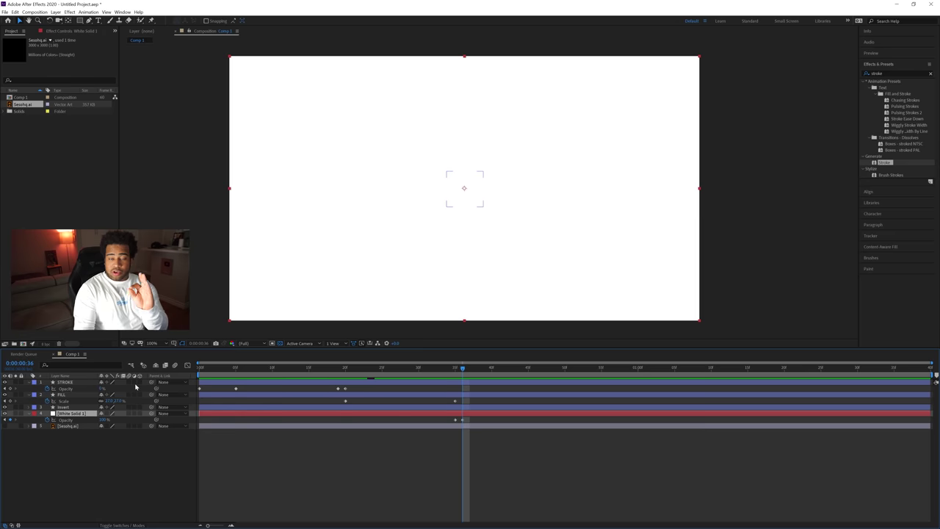
click(134, 525)
click(134, 525)
click(133, 525)
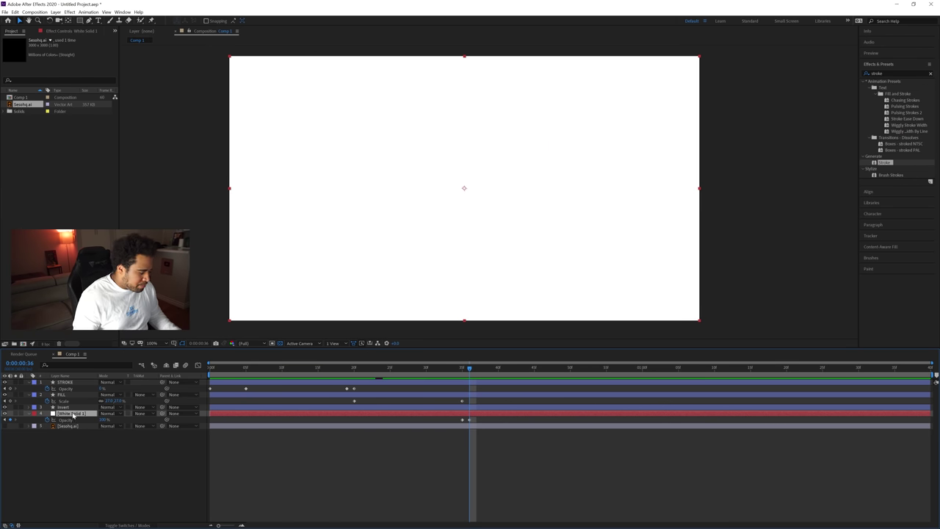
click(146, 416)
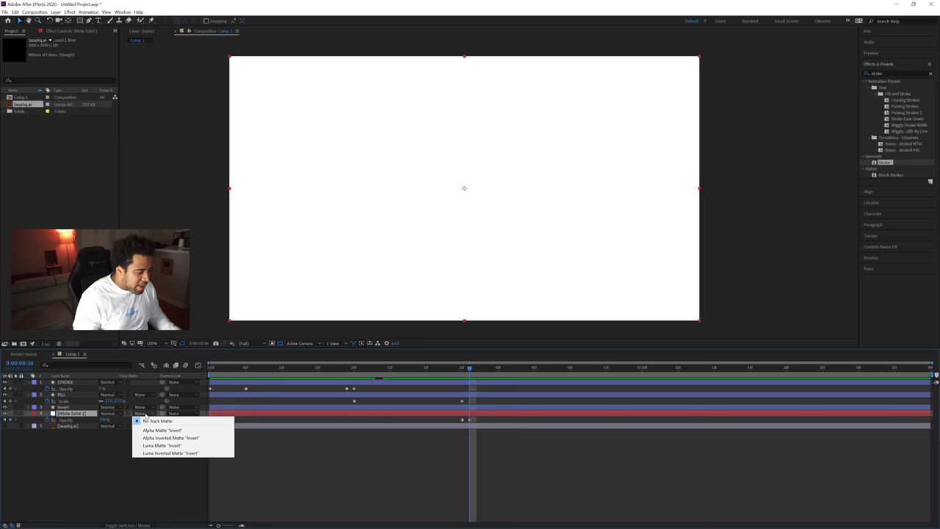
click(179, 439)
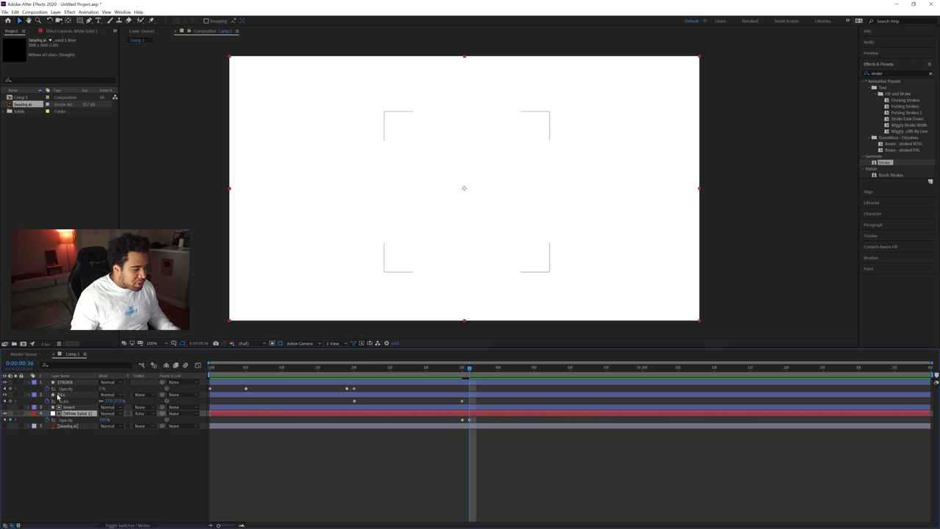
Step: Show the FILL layer's Opacity and add 100% Opacity keyframes at frames 36 and 35
click(65, 396)
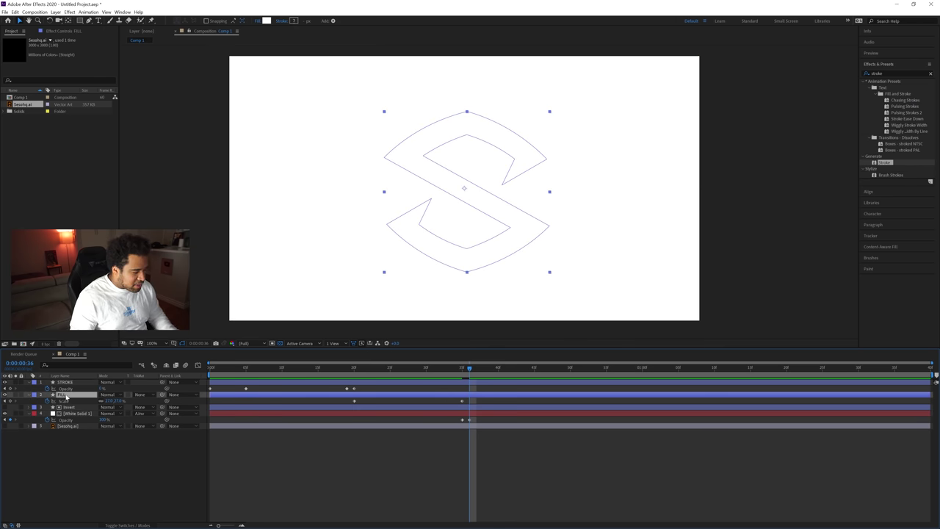
key(t)
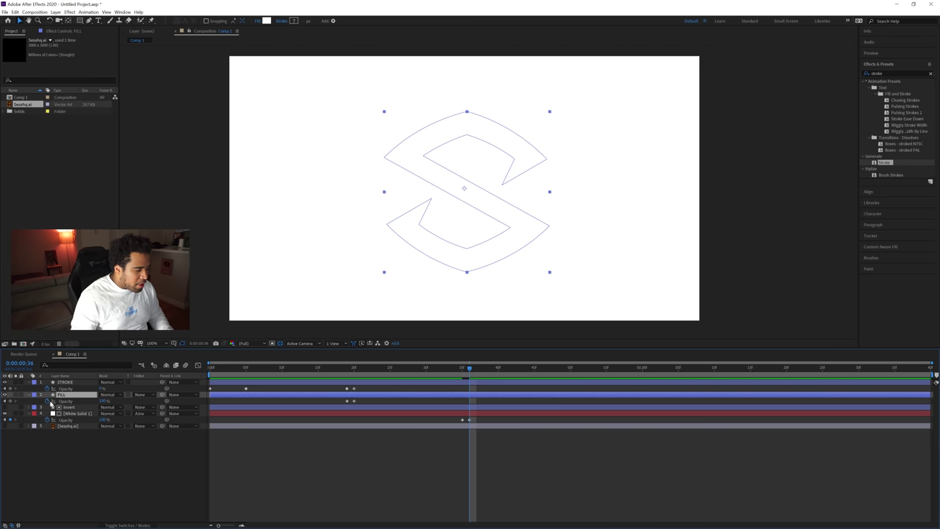
click(11, 401)
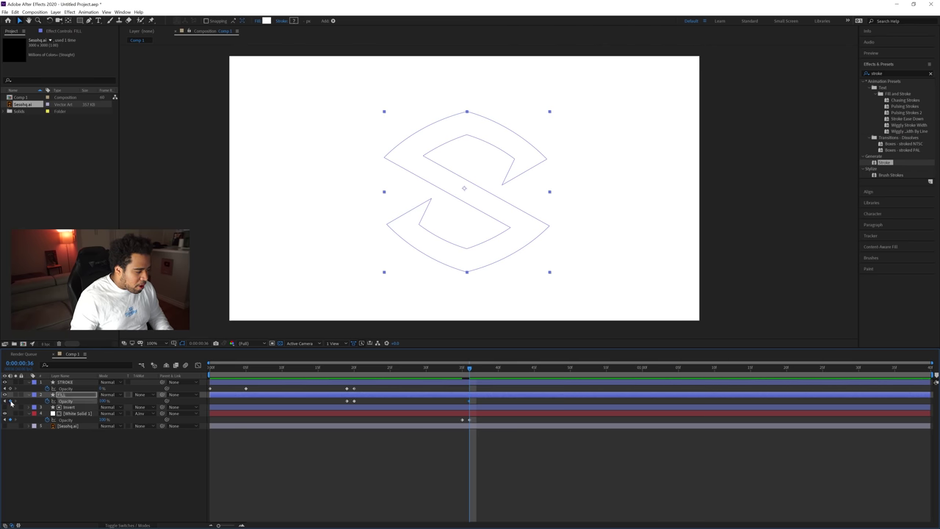
click(464, 373)
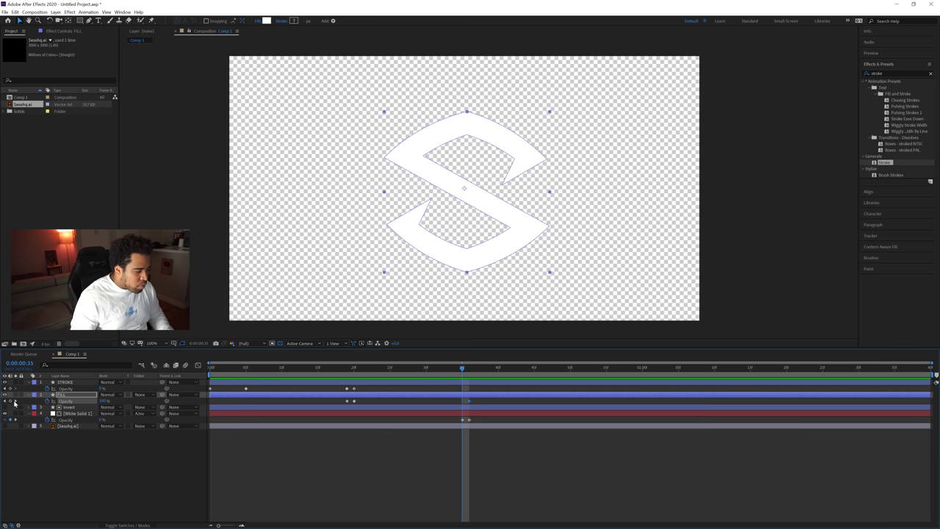
click(11, 401)
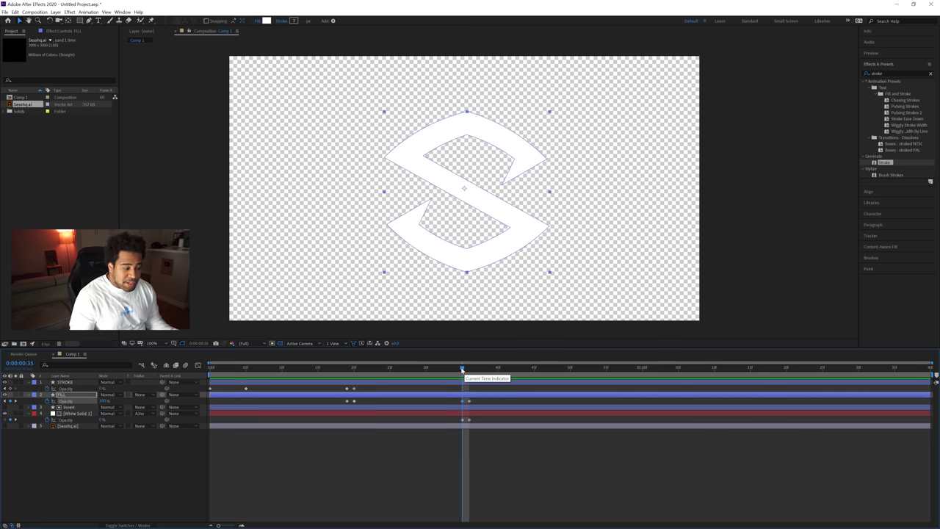
Step: Set the FILL layer's Opacity to 0% at frame 36
drag(462, 369, 470, 370)
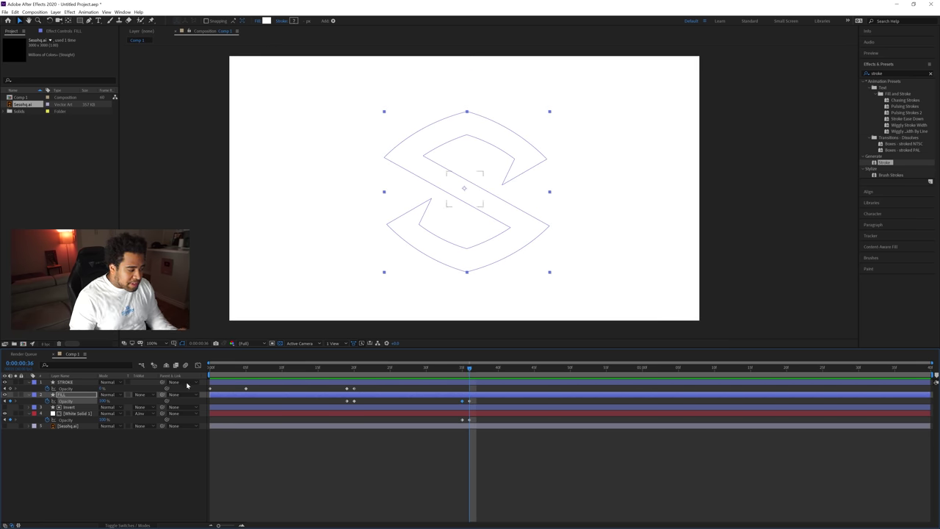
drag(104, 402, 117, 402)
click(431, 447)
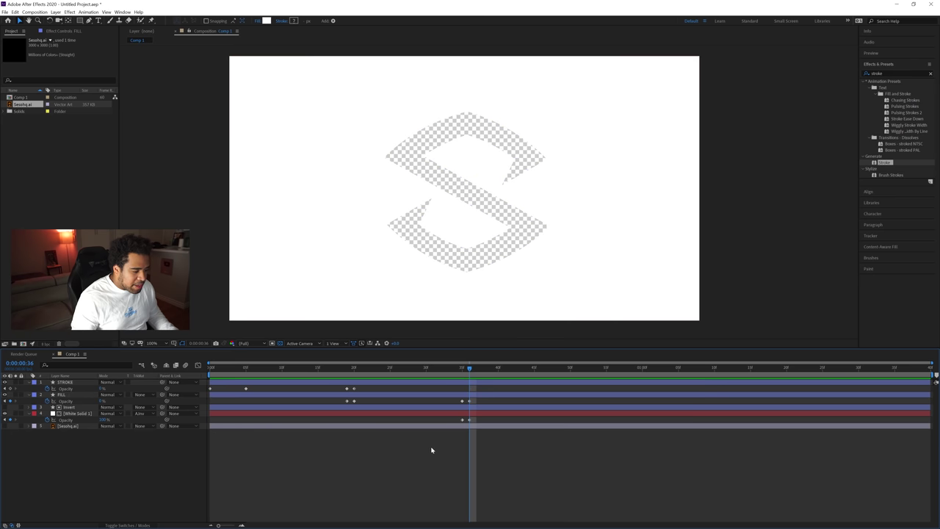
Step: Review the stroke, fill and cut-out stages of the transition up to frame 36, with the transparency grid off and on
drag(472, 370, 462, 370)
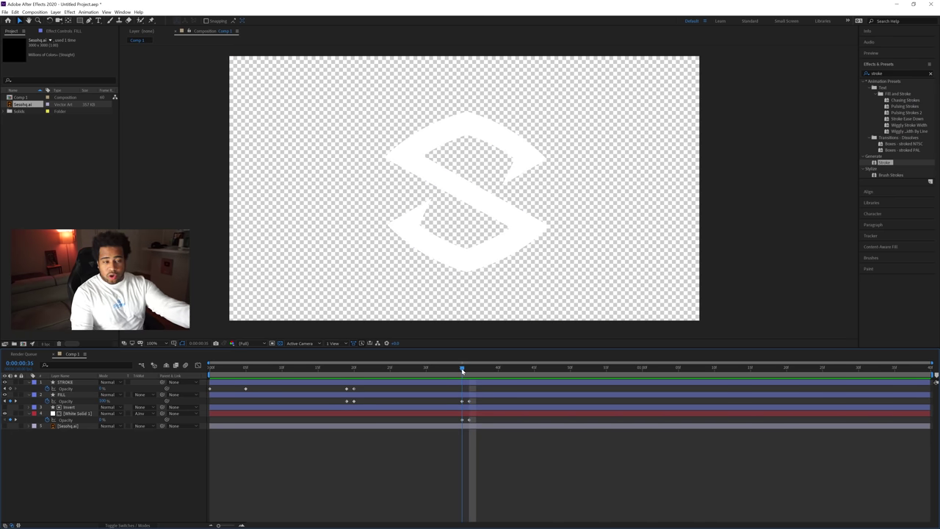
drag(463, 371, 470, 371)
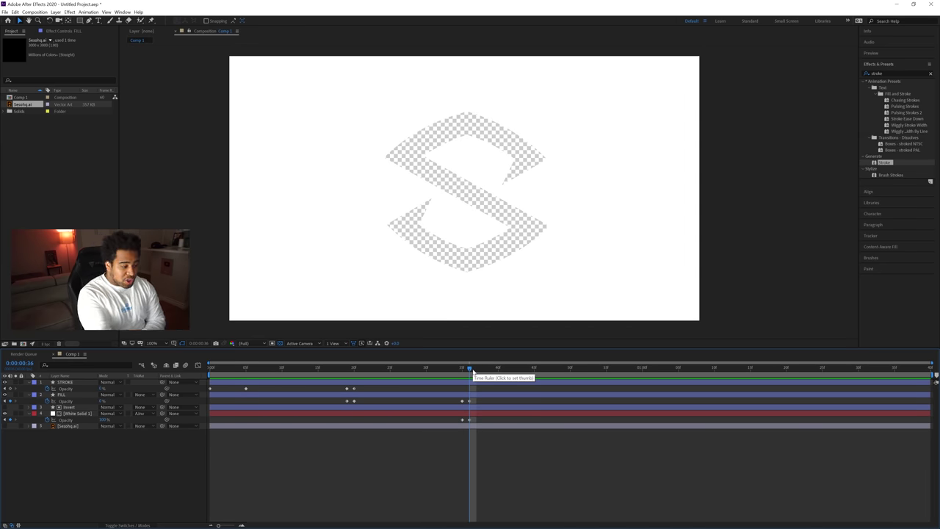
drag(472, 371, 258, 373)
click(277, 343)
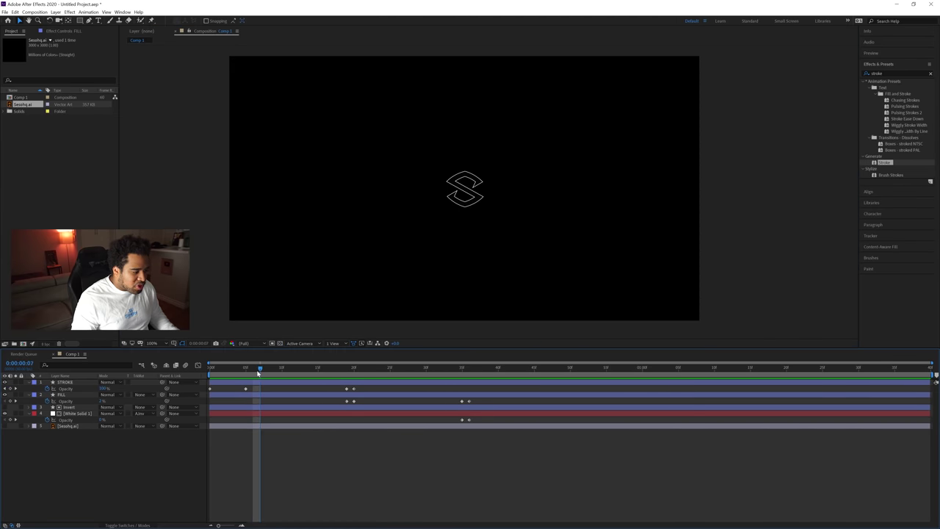
key(space)
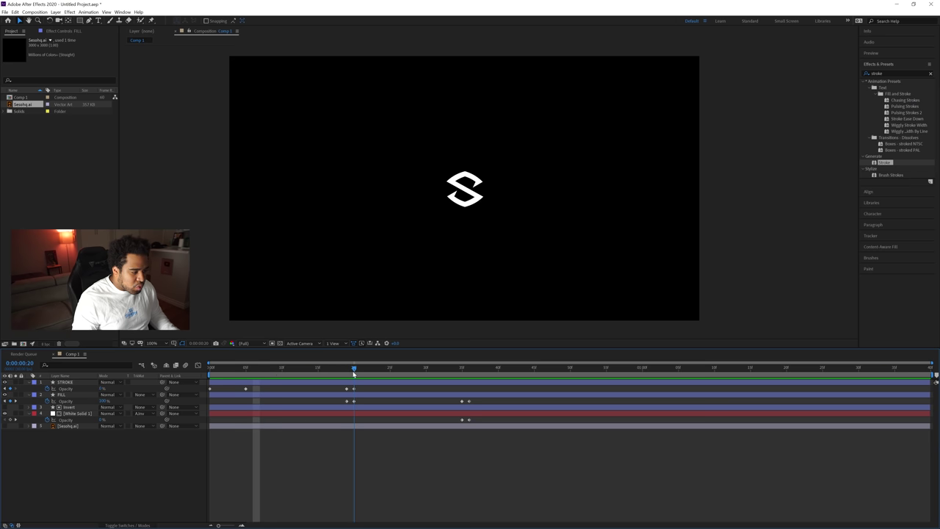
click(280, 343)
drag(357, 370, 469, 370)
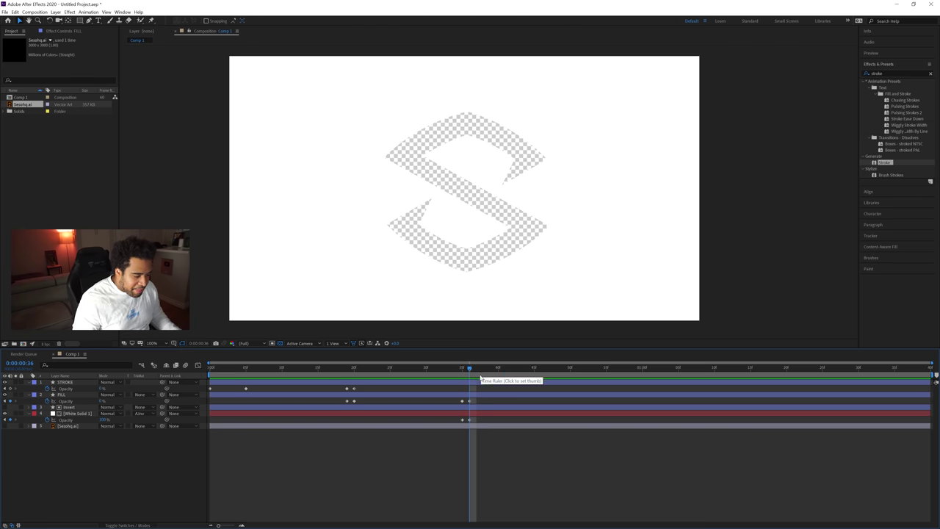
Step: Duplicate the FILL layer with the current time at frame 45 and show the copy's Opacity
drag(470, 369, 536, 370)
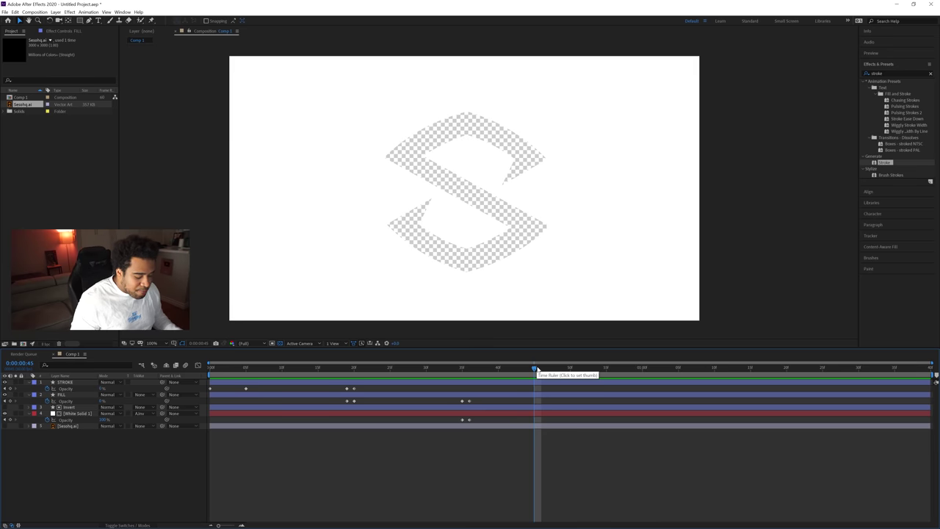
click(214, 401)
click(69, 396)
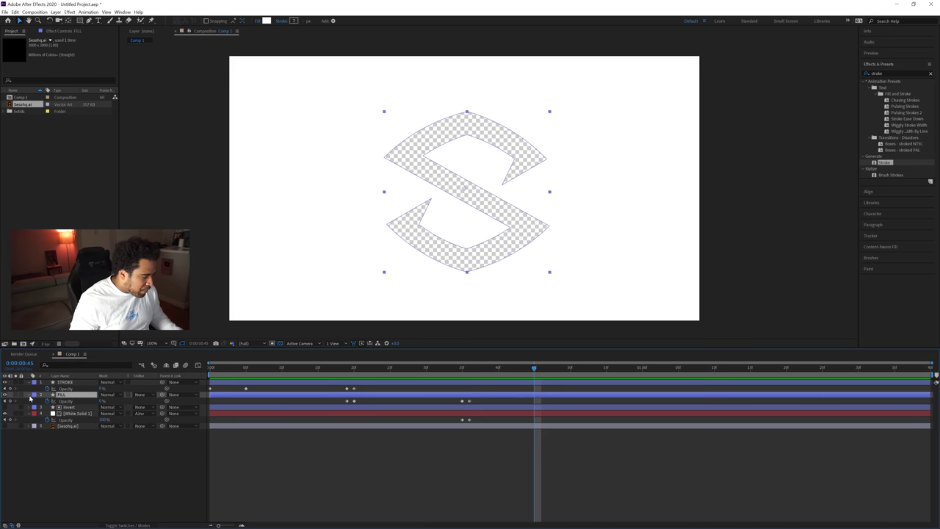
key(t)
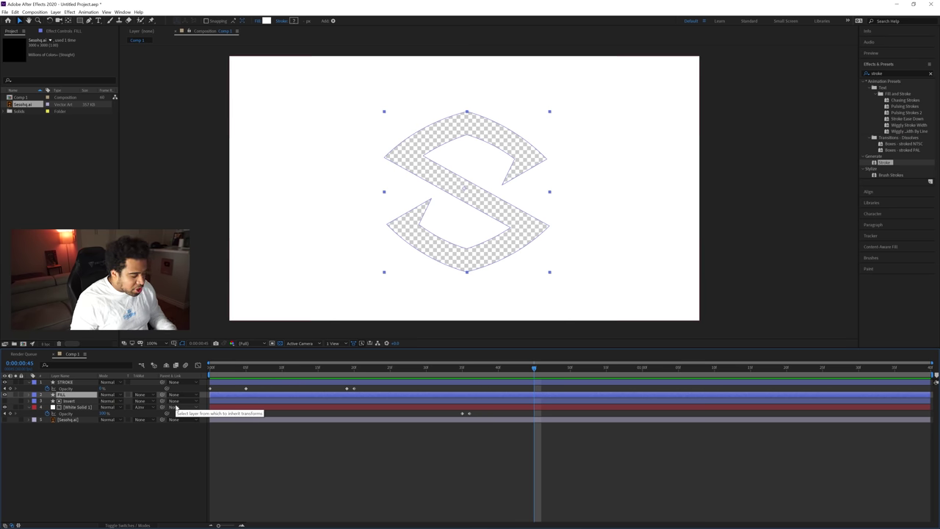
key(ctrl+d)
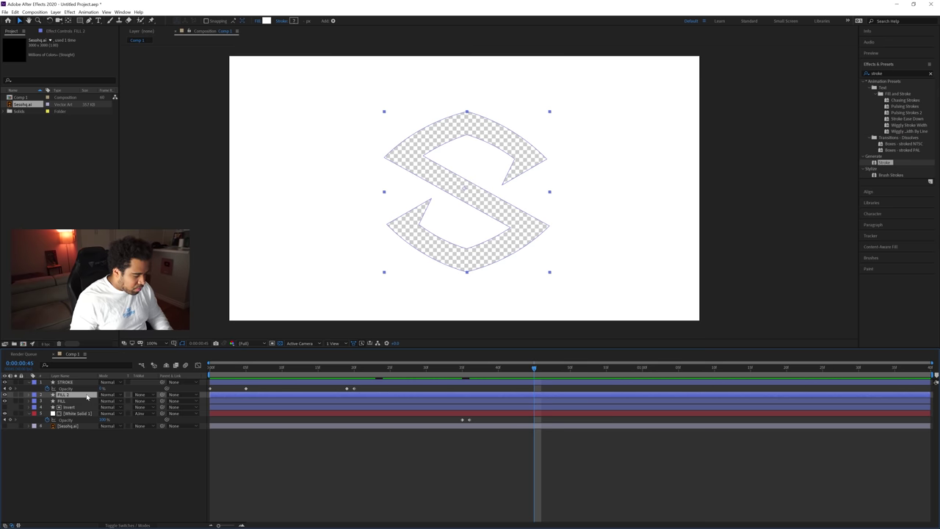
key(t)
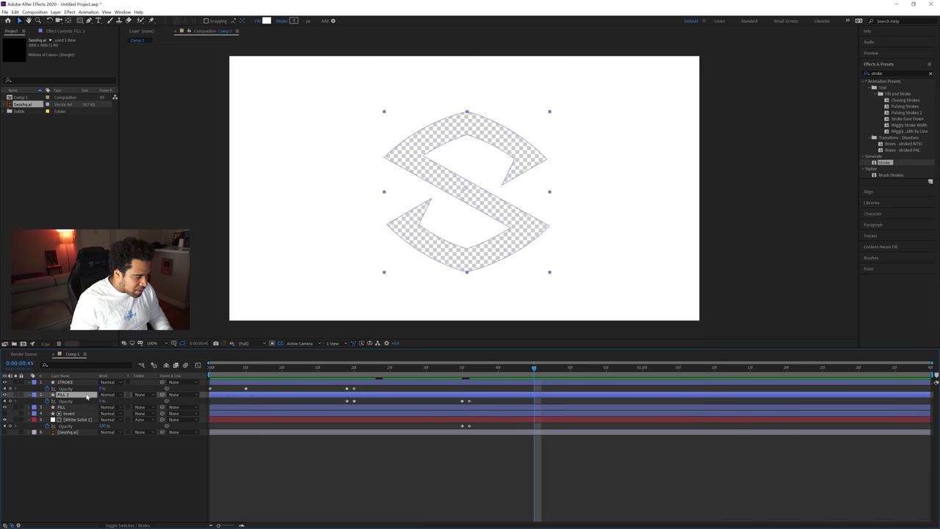
Step: Add a 0% Opacity keyframe to FILL 2 at frame 45 and delete its earlier Opacity keyframes
click(10, 401)
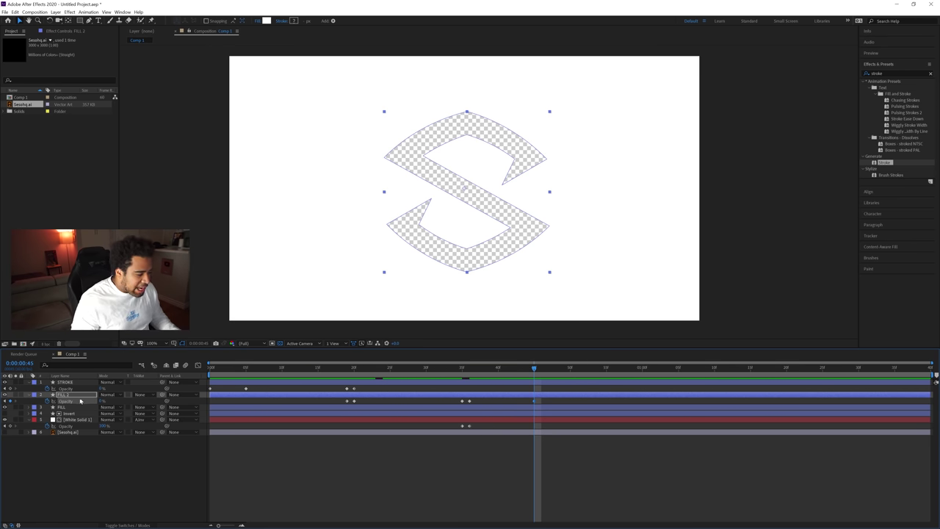
drag(338, 399, 493, 404)
key(Delete)
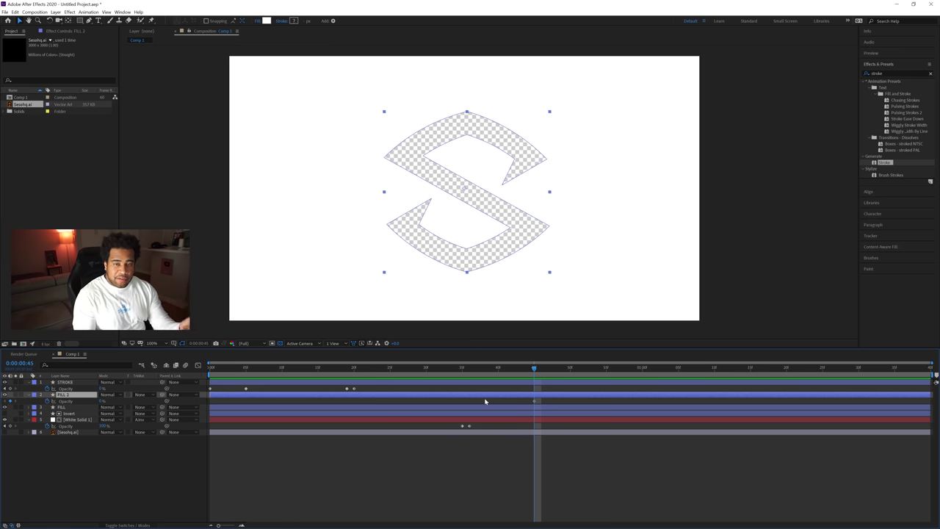
Step: Examine the Scale and Opacity keyframes of the FILL 2 layer
key(u)
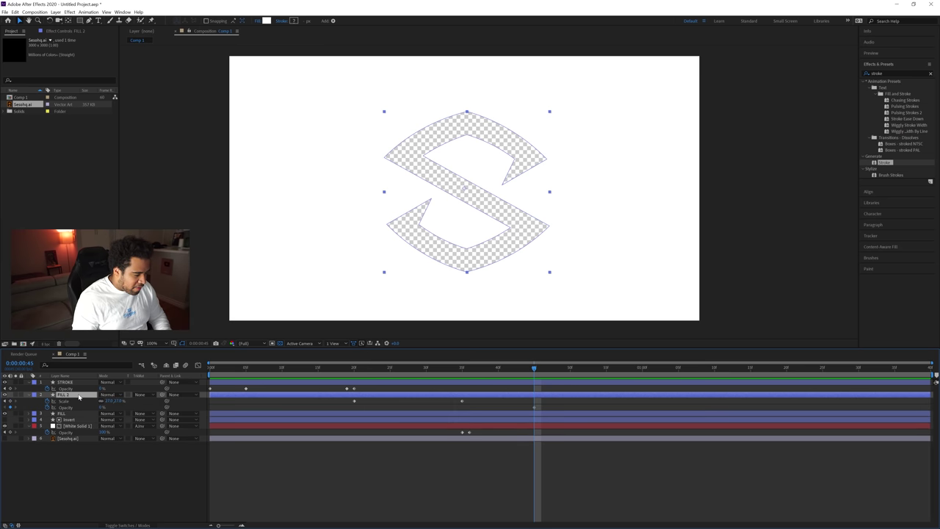
drag(343, 401, 477, 408)
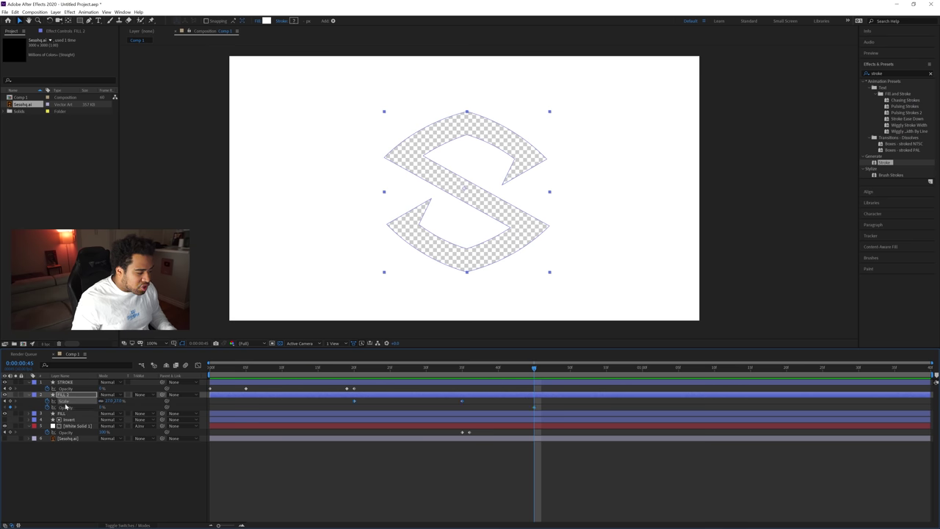
click(63, 408)
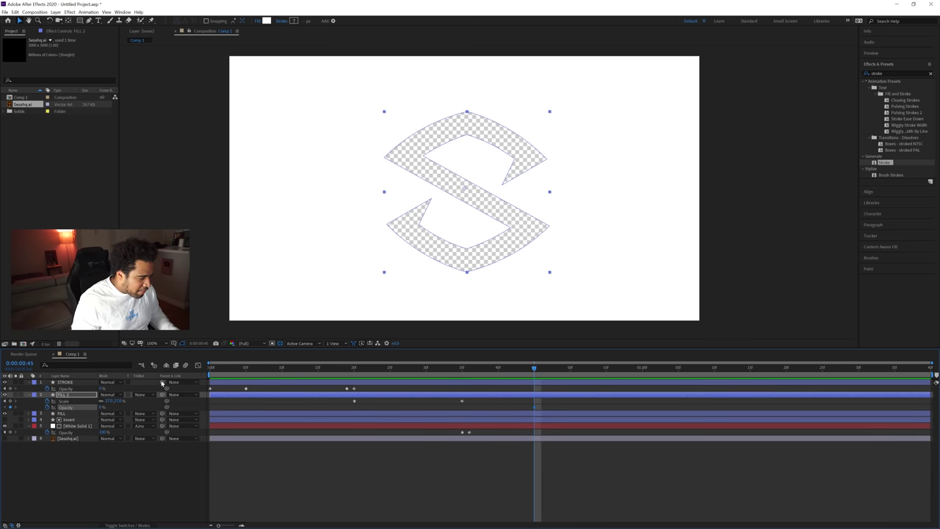
key(u)
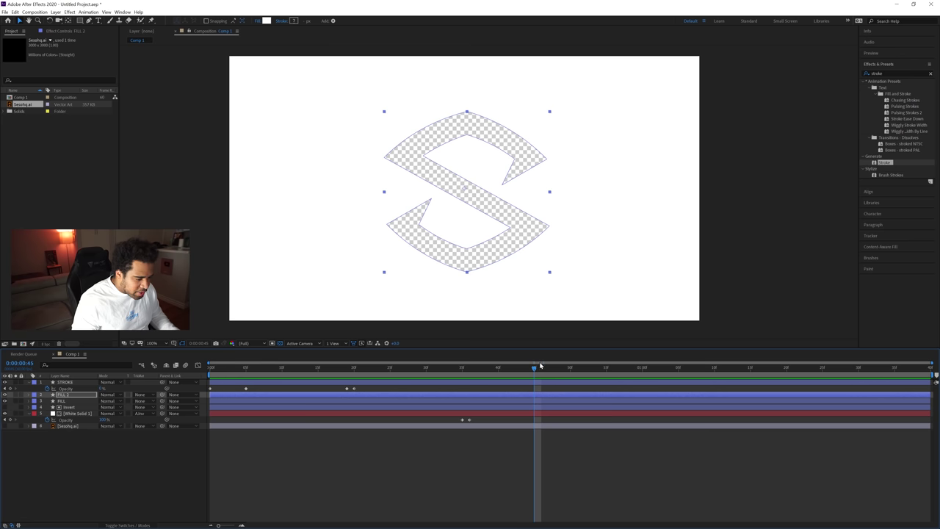
mouse_move(526, 373)
mouse_down()
mouse_move(469, 371)
mouse_move(534, 371)
mouse_up()
click(31, 396)
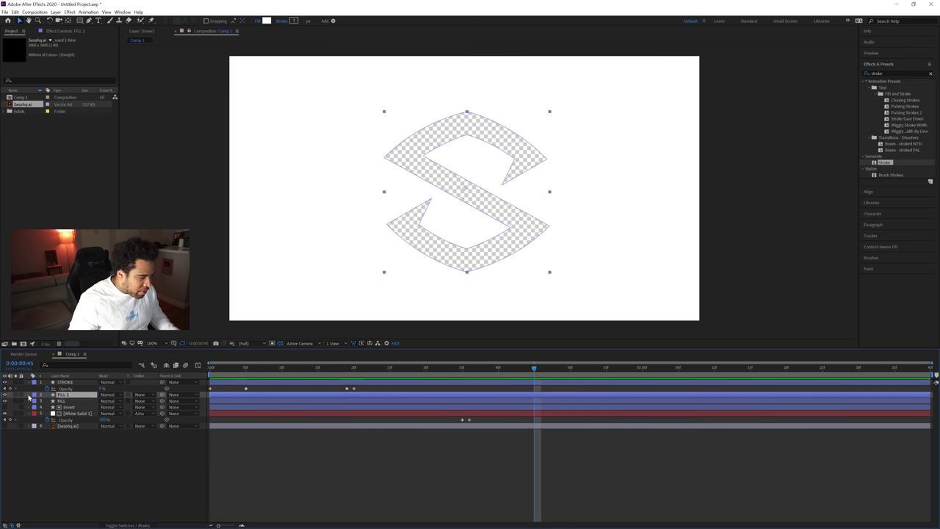
click(29, 397)
click(30, 397)
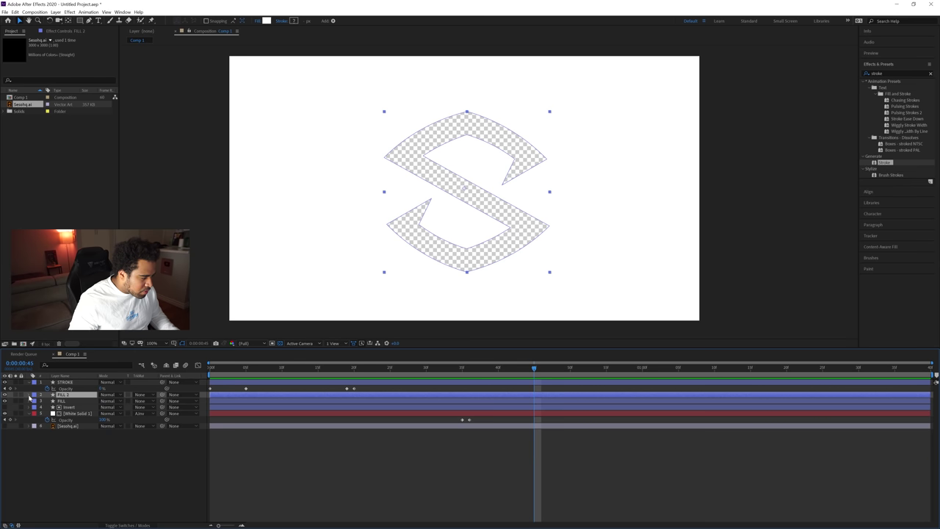
Step: Set the FILL 2 layer's Opacity to 100% at frame 46
key(u)
click(64, 408)
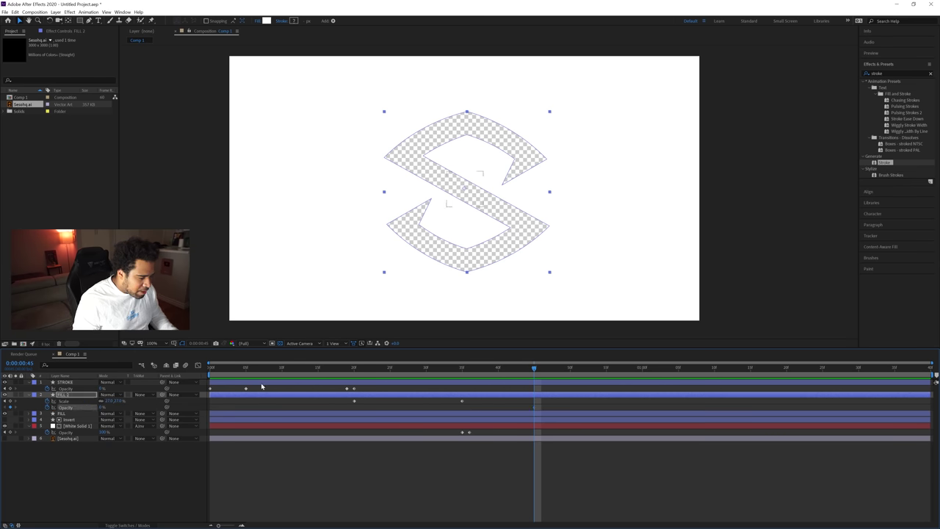
drag(533, 371, 542, 371)
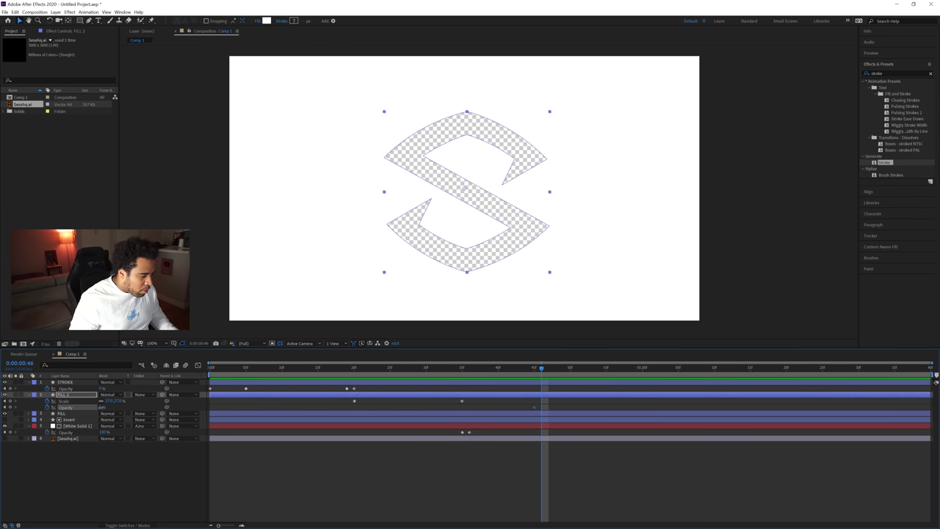
drag(101, 407, 388, 457)
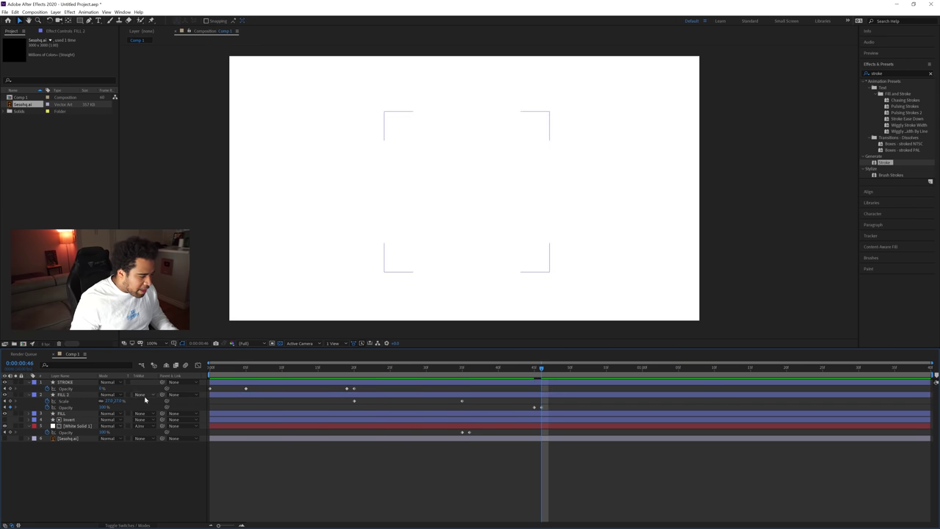
Step: Create a full-frame solid in dark blue-grey #222226 directly above the FILL layer
click(62, 414)
right_click(120, 448)
mouse_move(147, 381)
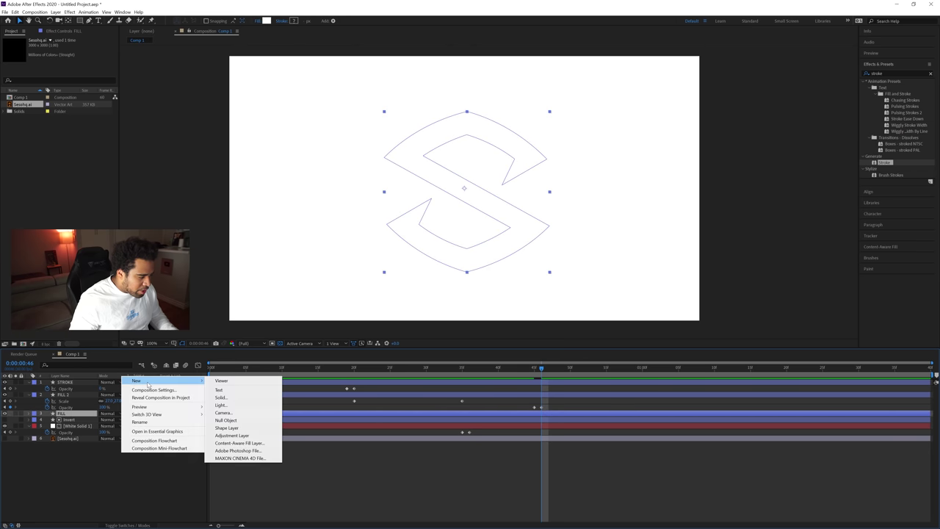
click(233, 398)
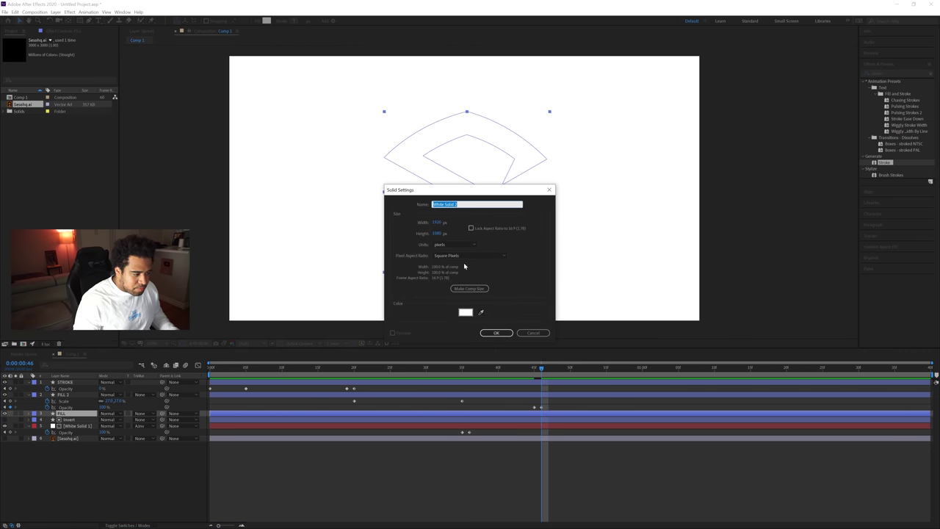
click(466, 312)
drag(486, 249, 486, 267)
drag(399, 300, 391, 301)
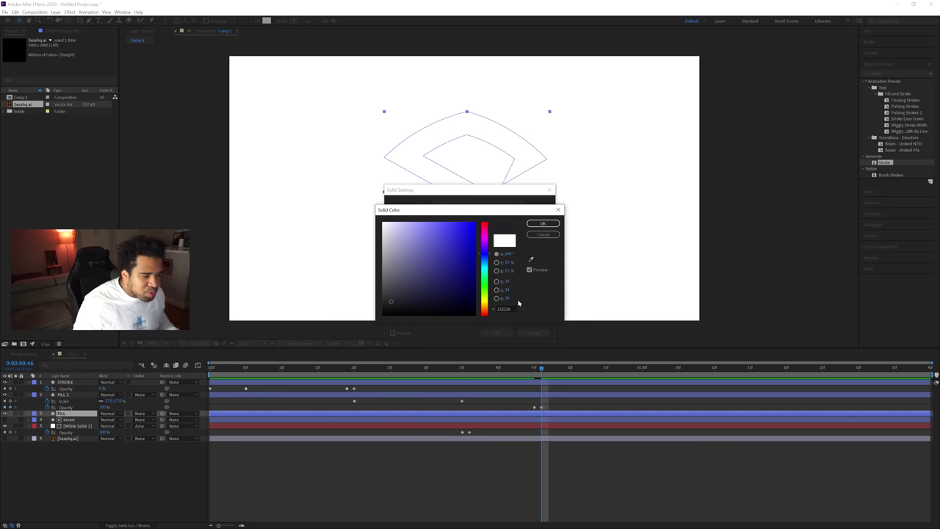
click(543, 223)
click(498, 334)
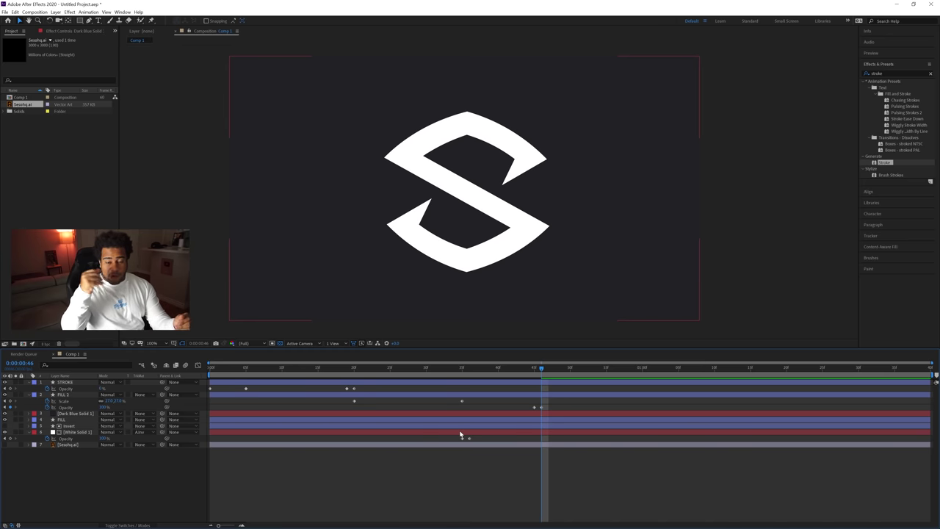
Step: Keyframe the Dark Blue Solid 1 layer's Opacity at 100% on frame 46 and 0% on frame 45
click(88, 414)
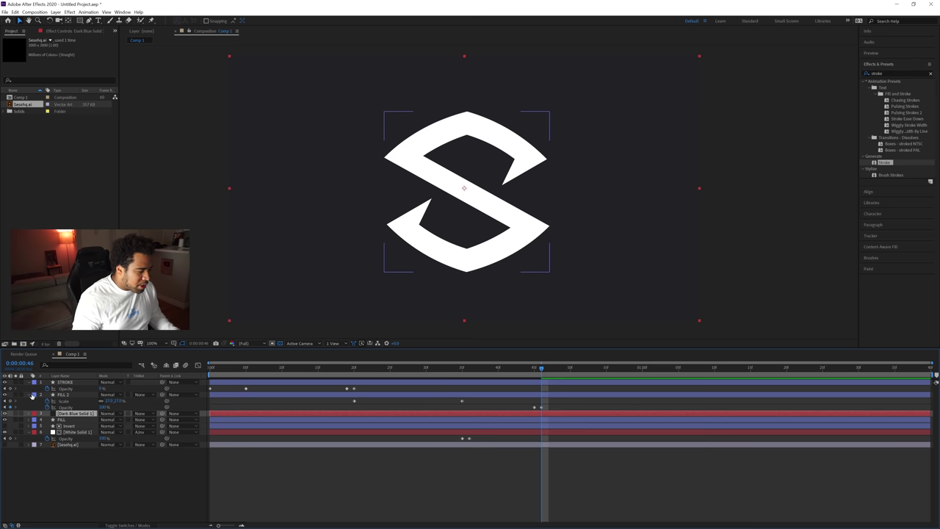
click(29, 395)
click(56, 397)
click(72, 401)
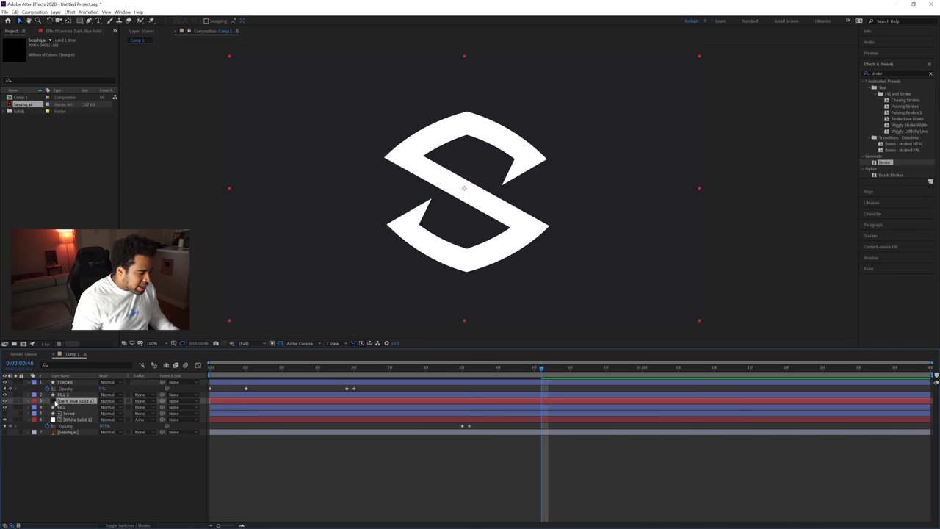
key(t)
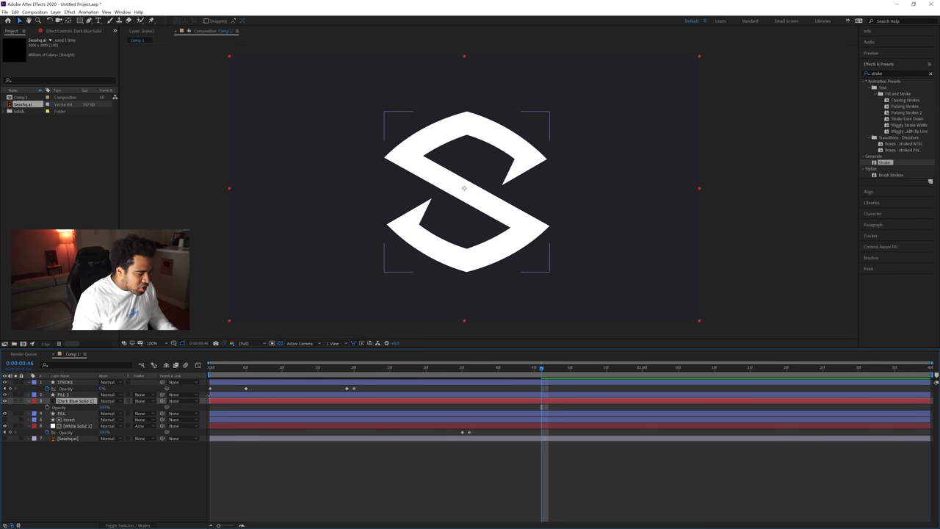
click(47, 408)
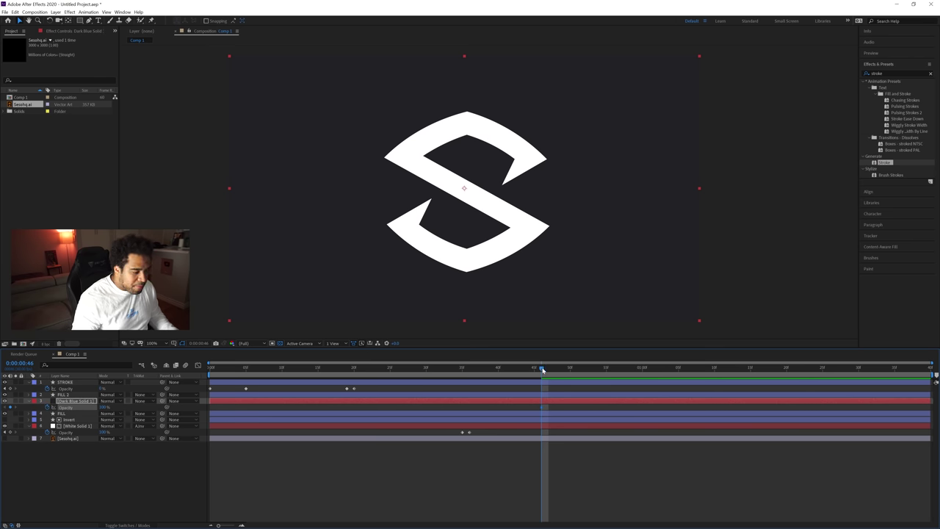
drag(543, 370, 534, 369)
drag(107, 408, 98, 407)
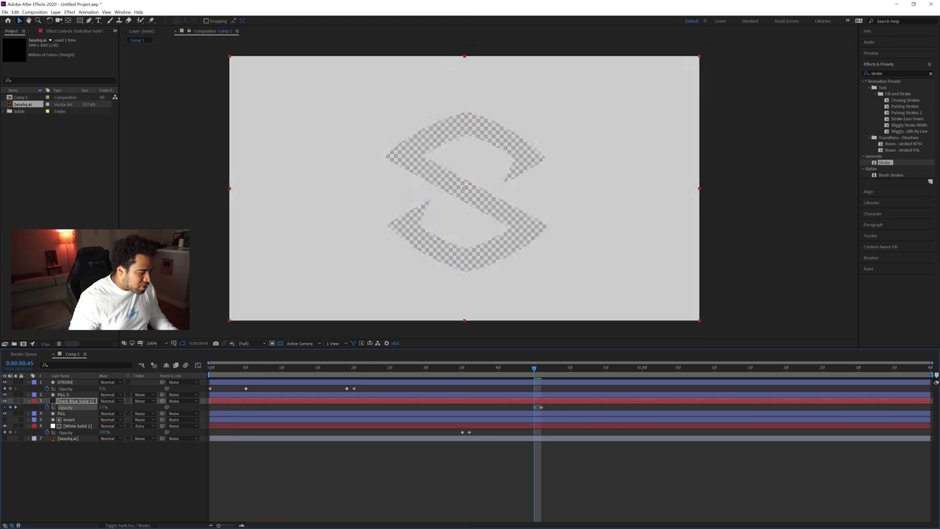
click(431, 468)
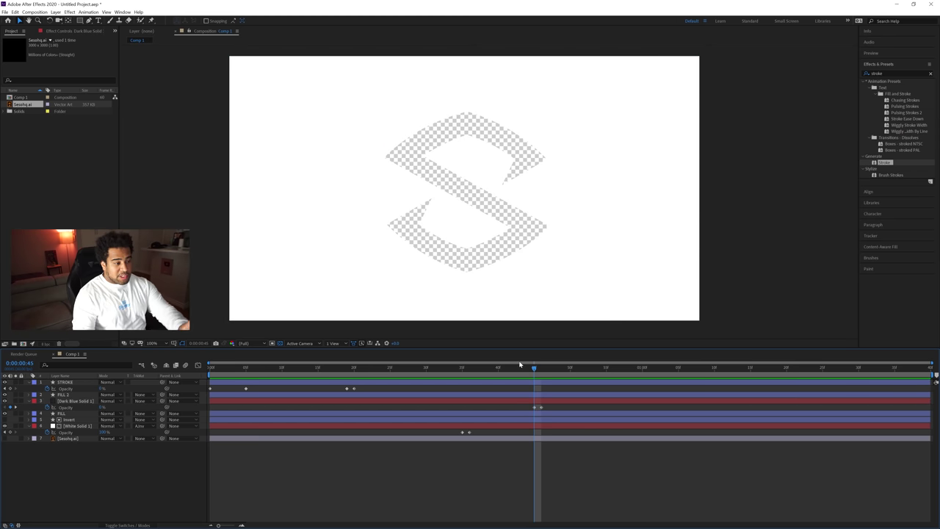
Step: Add a 100% Opacity keyframe to the Dark Blue Solid 1 layer at frame 50
click(542, 368)
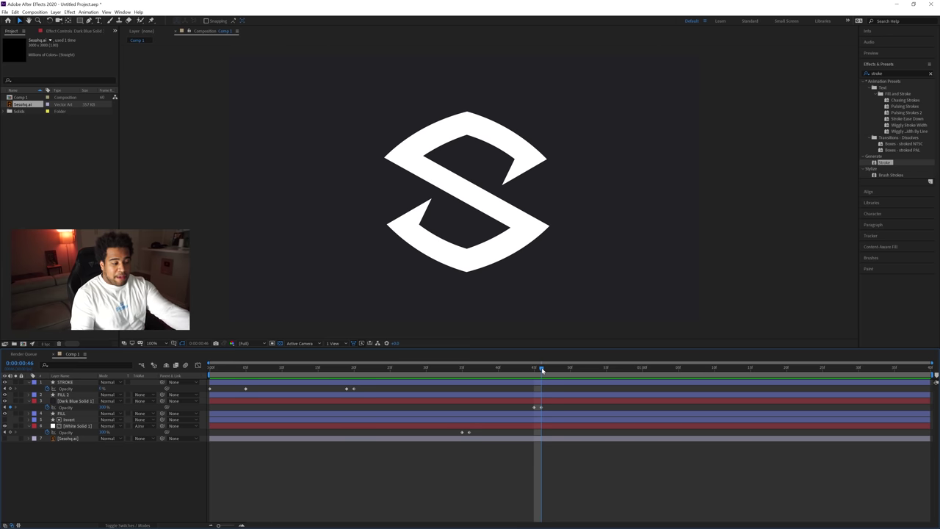
drag(542, 370, 572, 371)
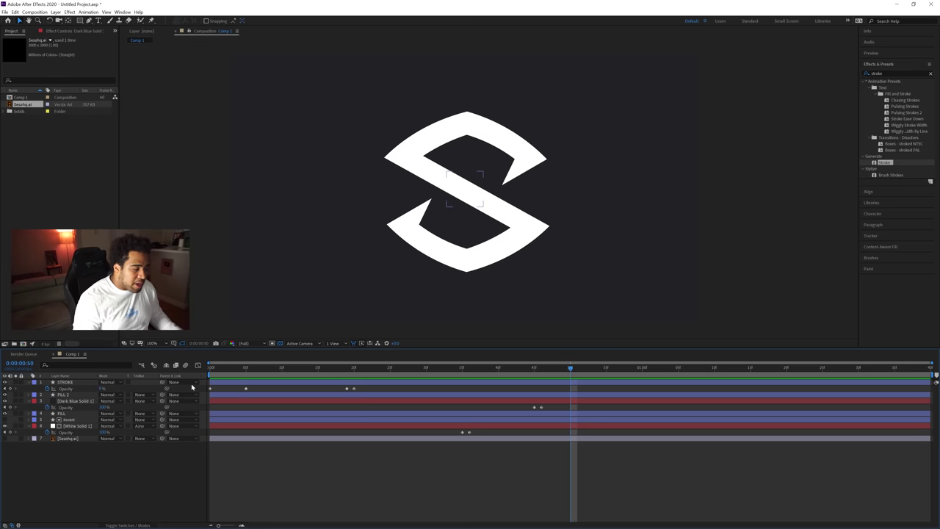
click(73, 401)
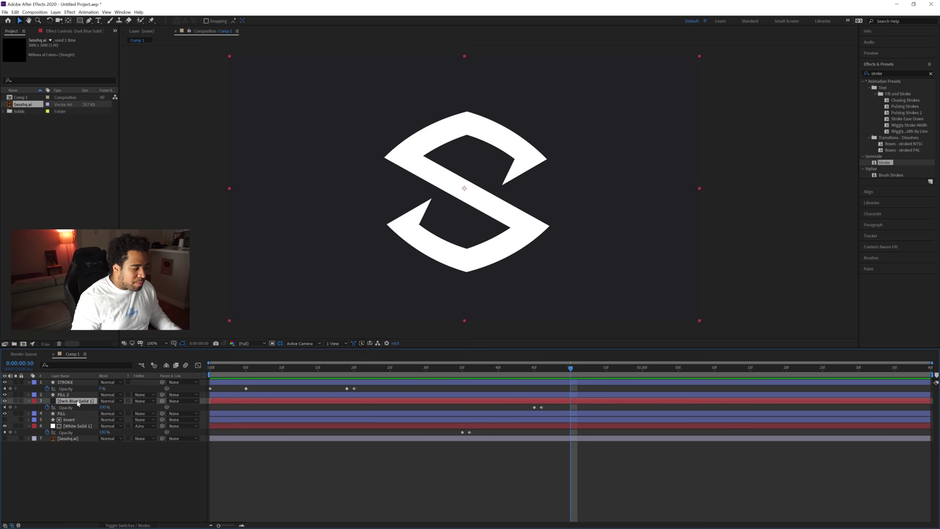
key(u)
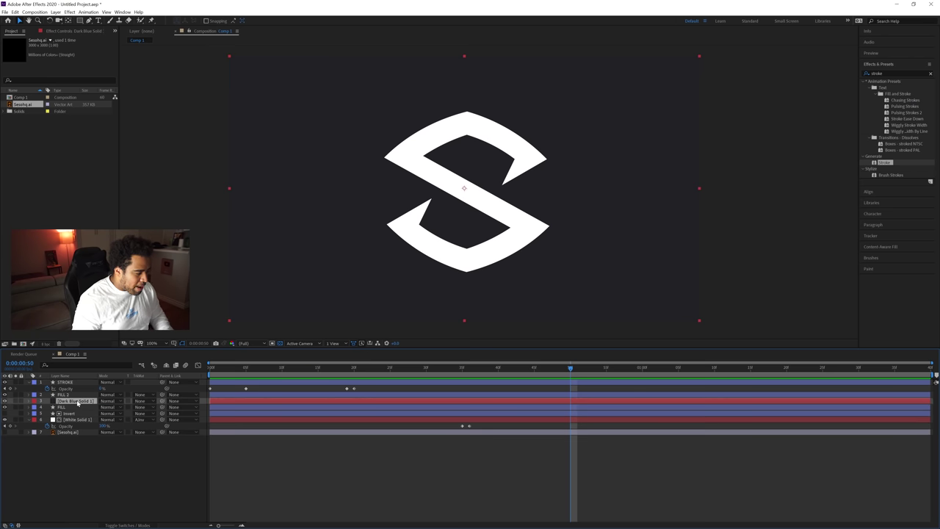
key(u)
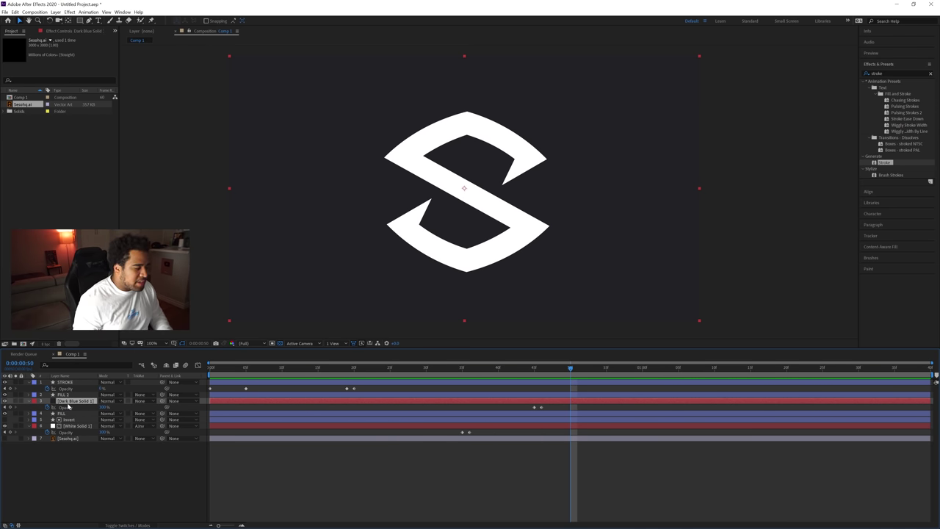
click(73, 408)
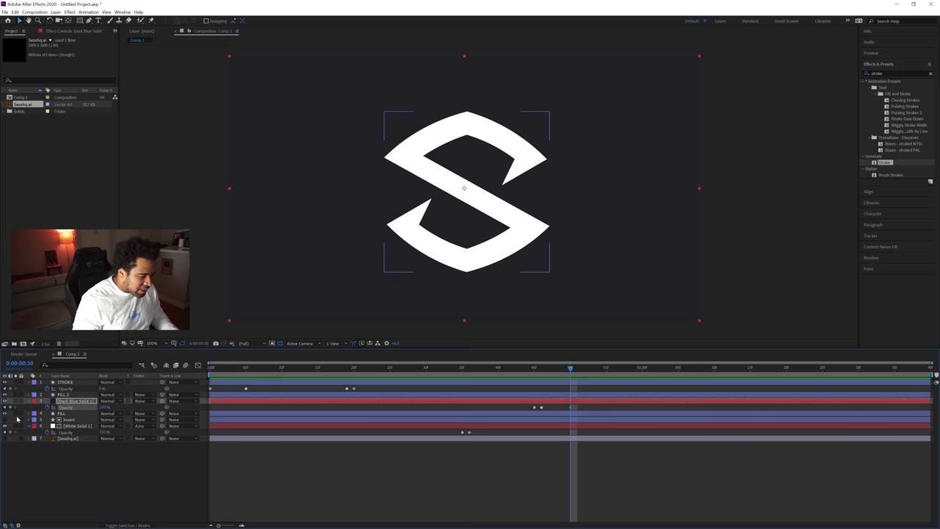
Step: Set the Dark Blue Solid 1 layer's Opacity to 0% at frame 51
drag(573, 370, 579, 370)
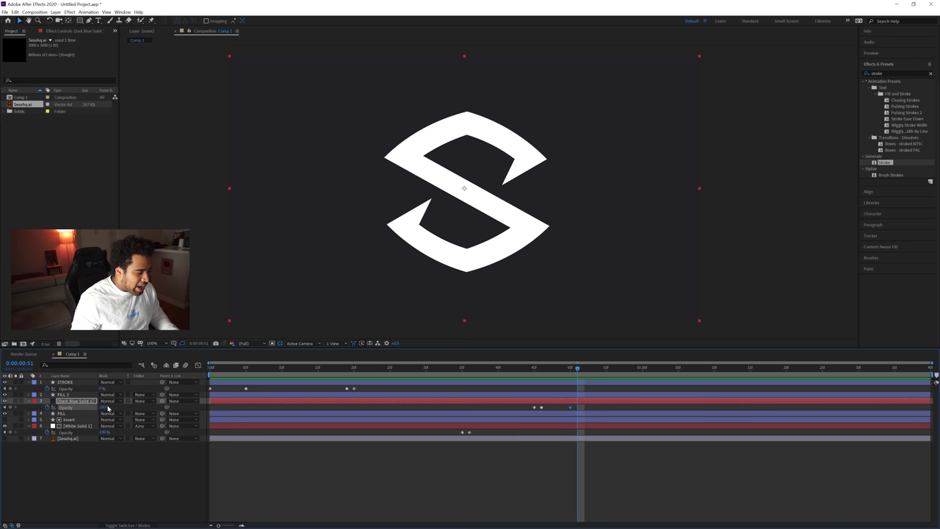
click(105, 407)
text(0)
key(Return)
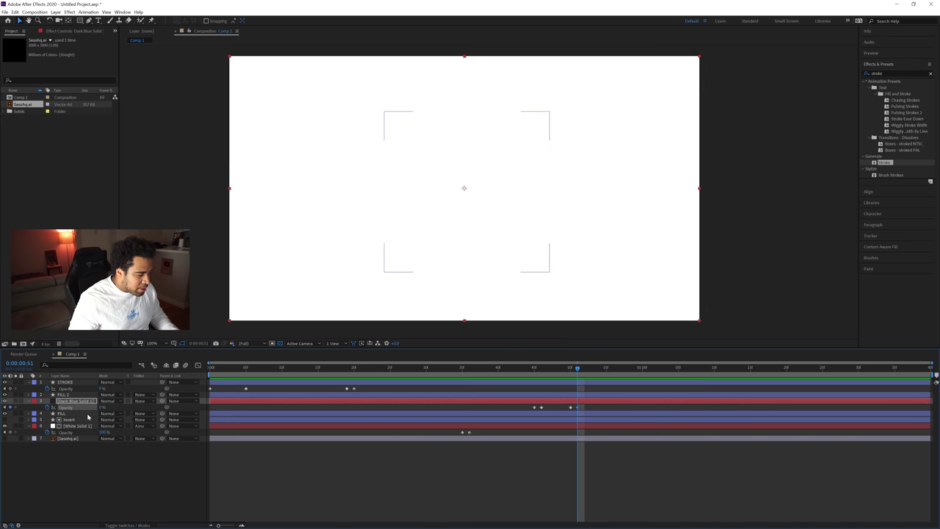
Step: Keyframe the White Solid 1 layer's Opacity at 100% on frame 50 and 0% on frame 51
click(94, 427)
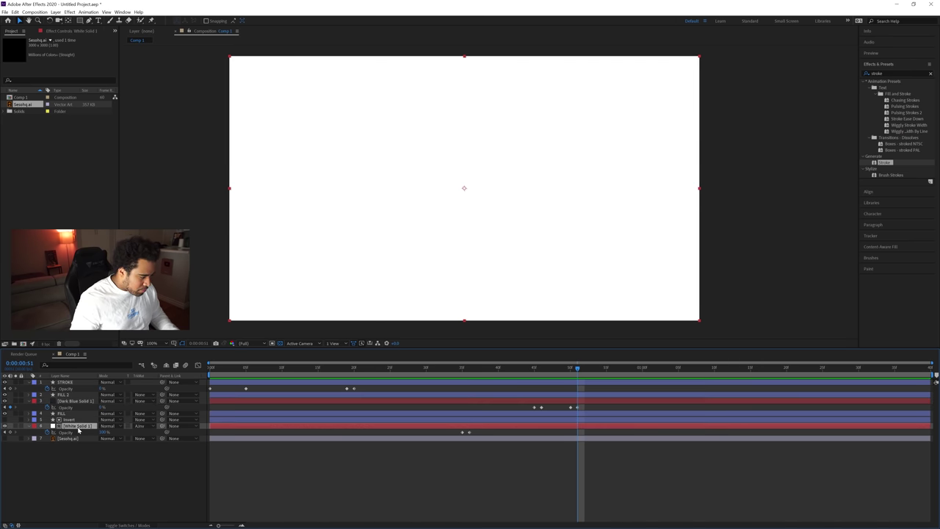
click(570, 372)
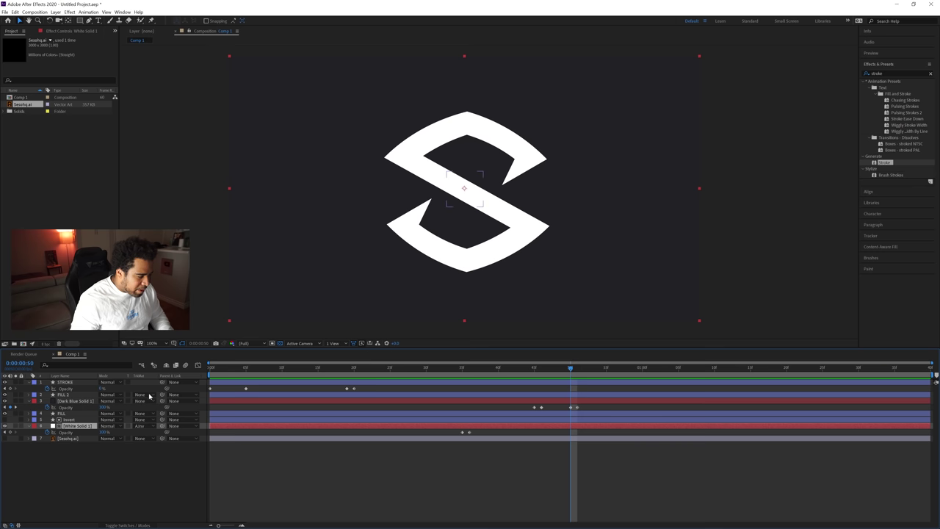
key(Return)
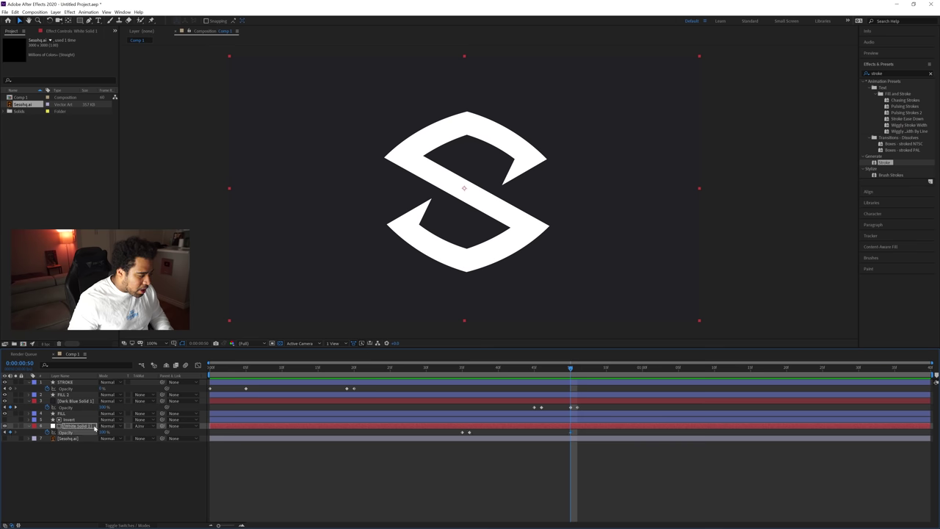
drag(571, 369, 576, 370)
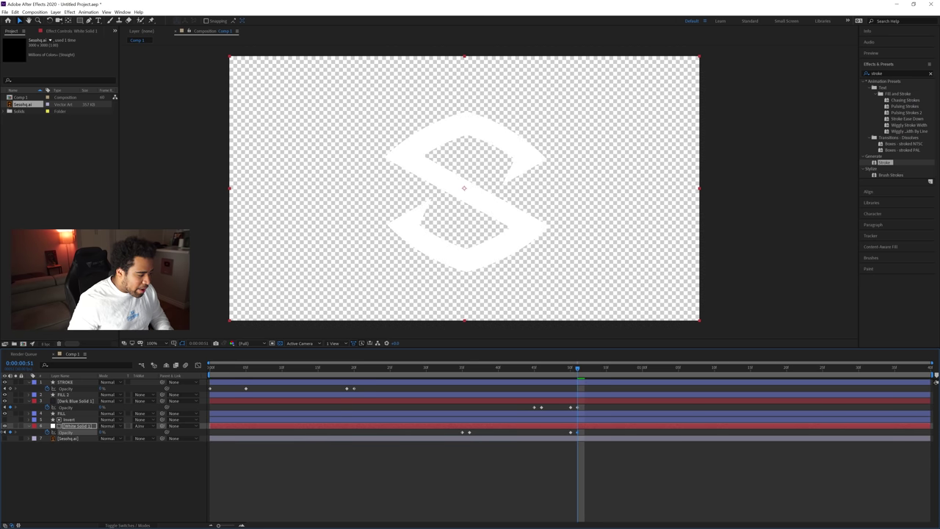
Step: Examine the logo transition across frames 33 to 51, checking the fill, the cut-out and the dark solid sections
drag(577, 369, 450, 374)
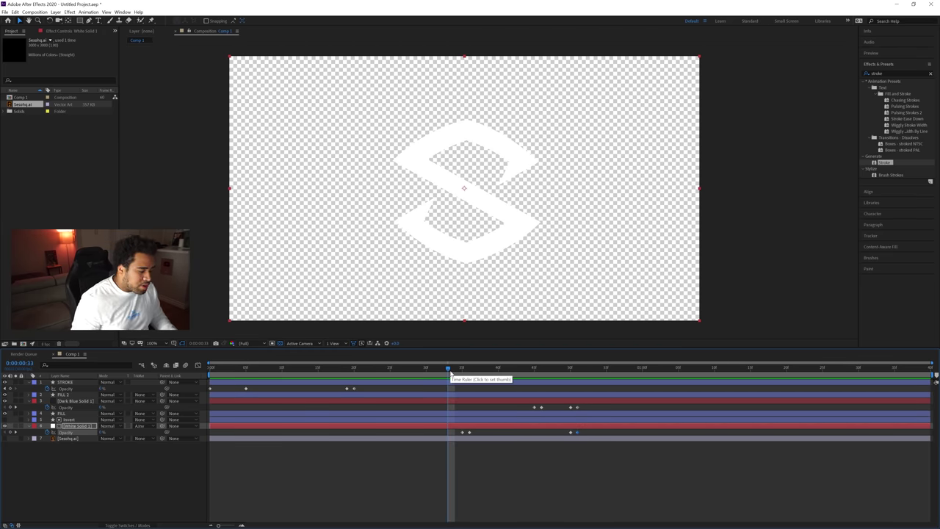
drag(450, 374, 470, 370)
click(280, 343)
click(280, 343)
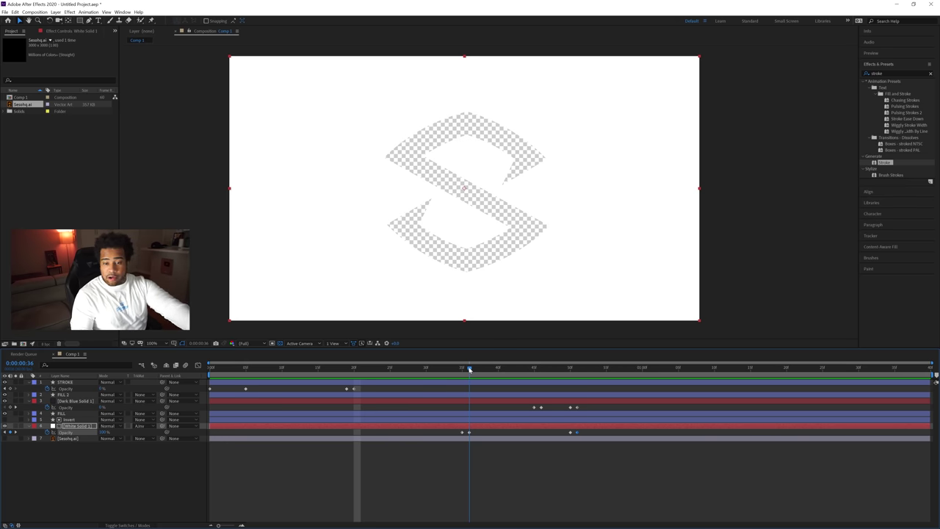
drag(470, 370, 541, 371)
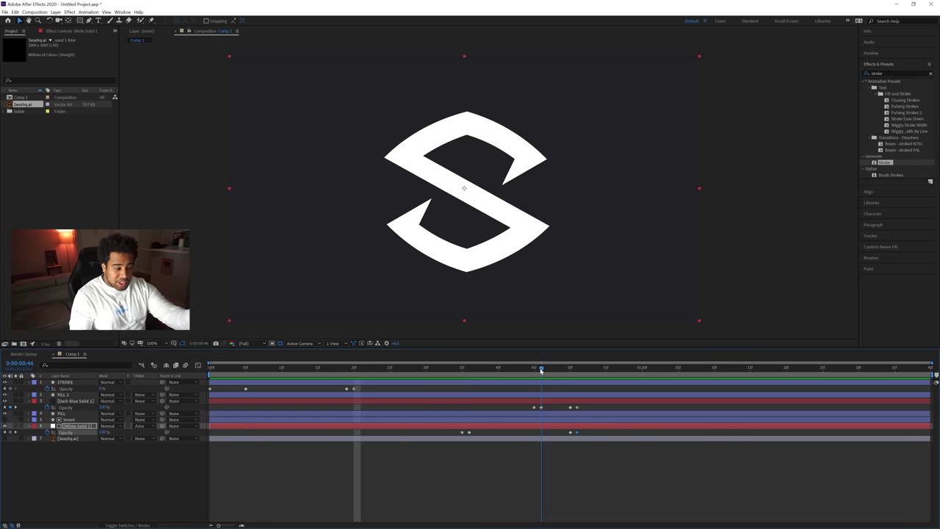
drag(542, 371, 572, 371)
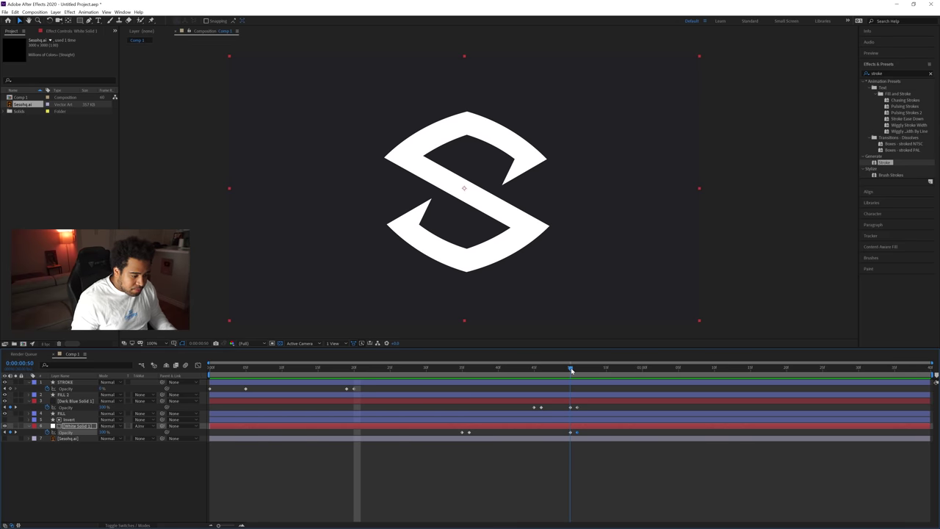
drag(573, 371, 577, 371)
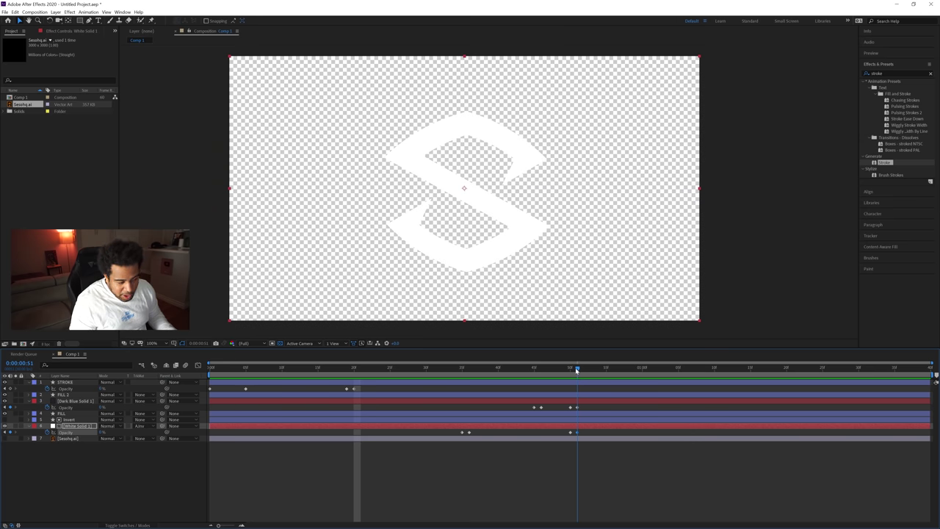
click(577, 371)
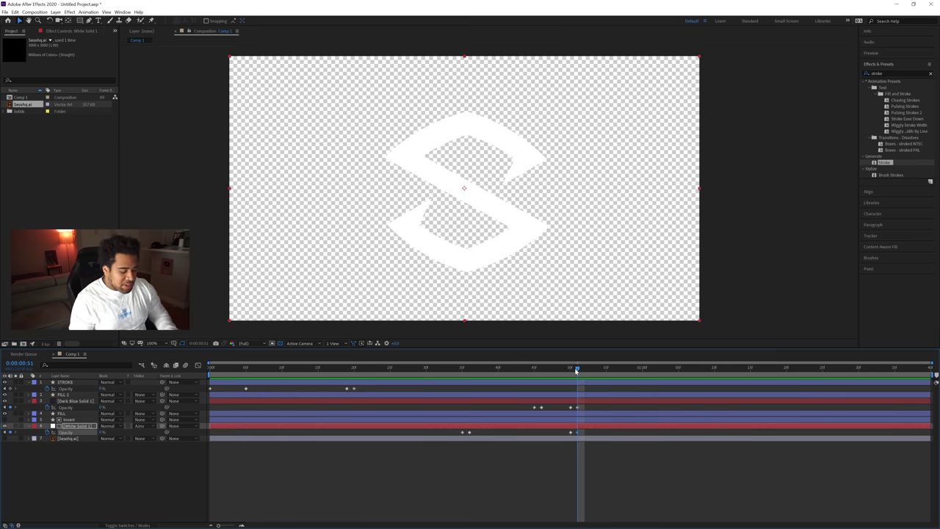
click(505, 236)
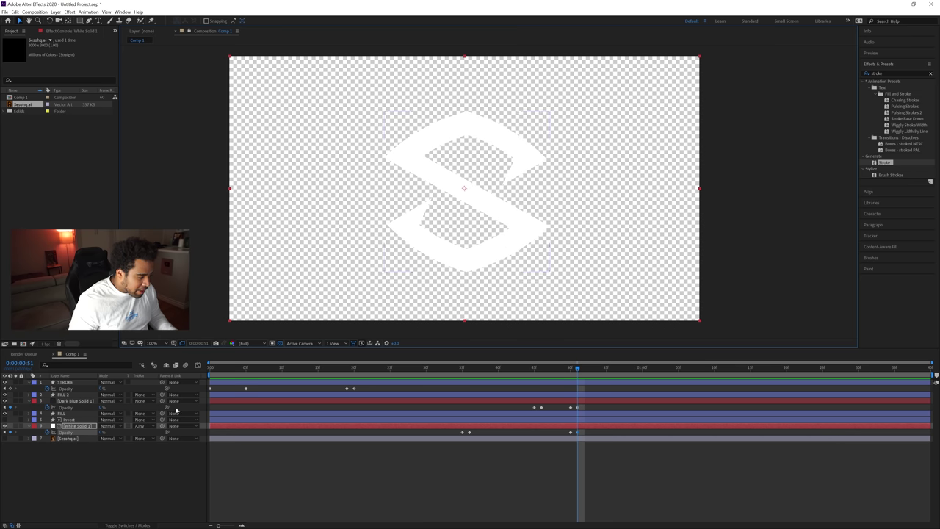
Step: Add Scale keyframes to the FILL 2 layer at frames 51 and 50, keeping the current logo size
click(63, 413)
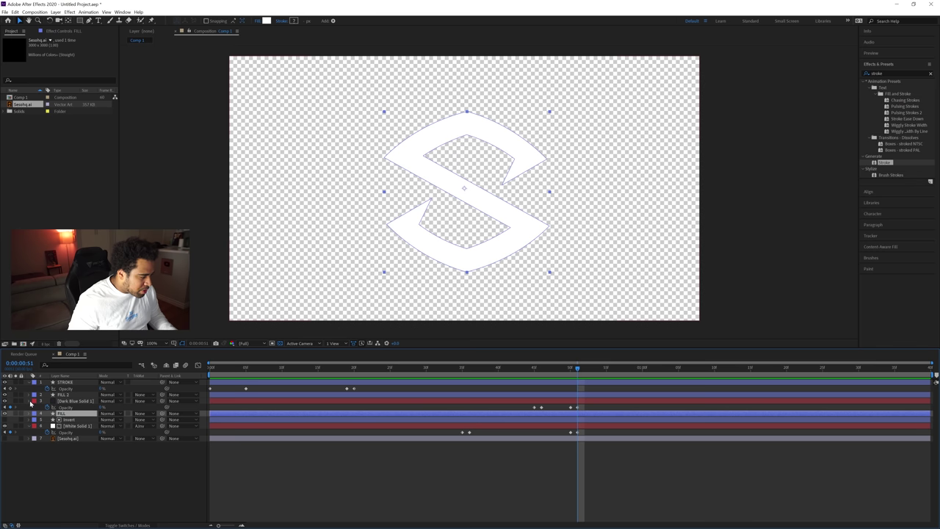
click(30, 401)
click(70, 395)
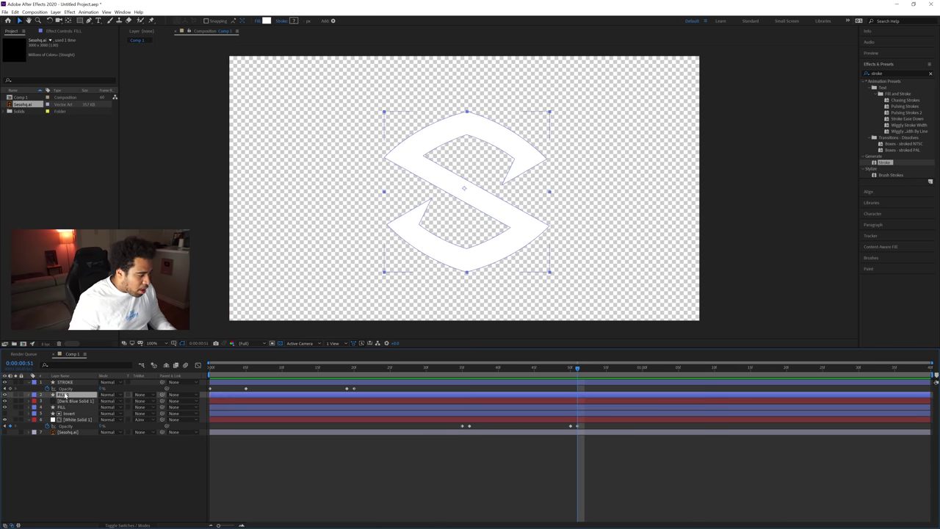
click(5, 395)
click(5, 395)
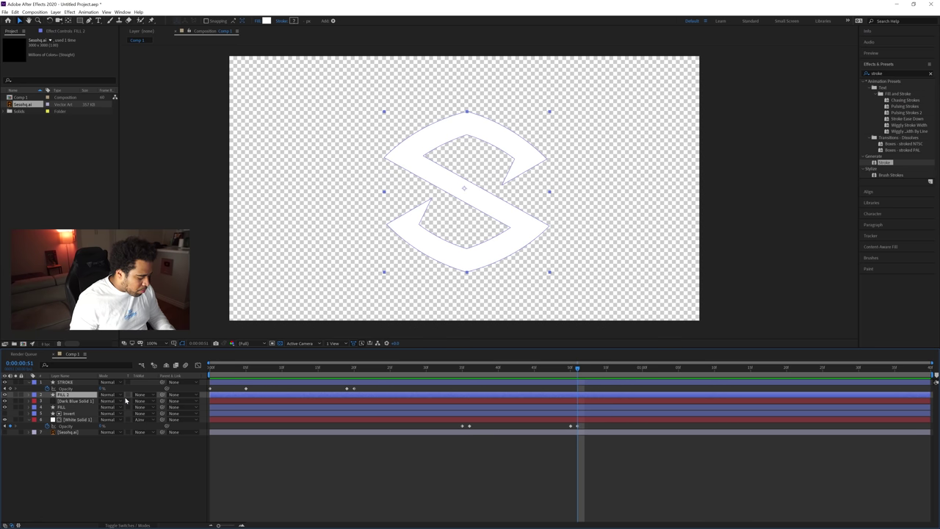
key(s)
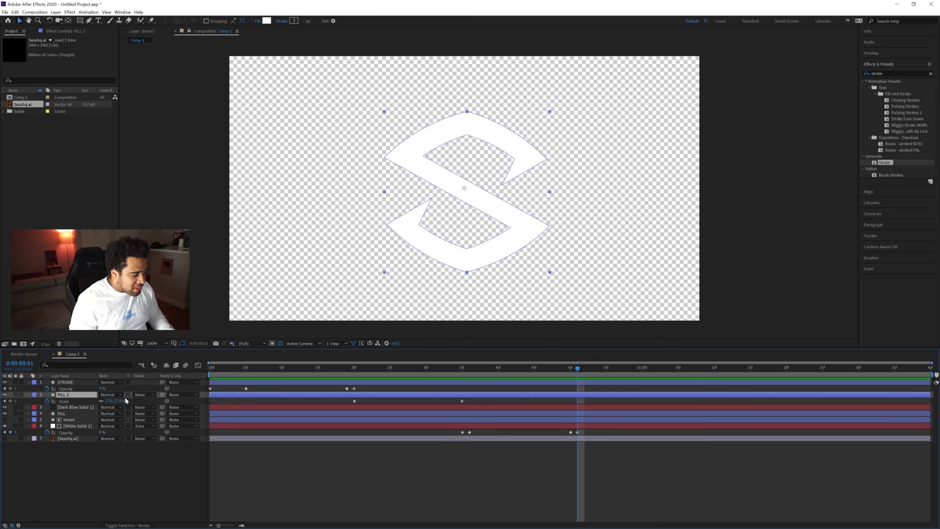
click(63, 401)
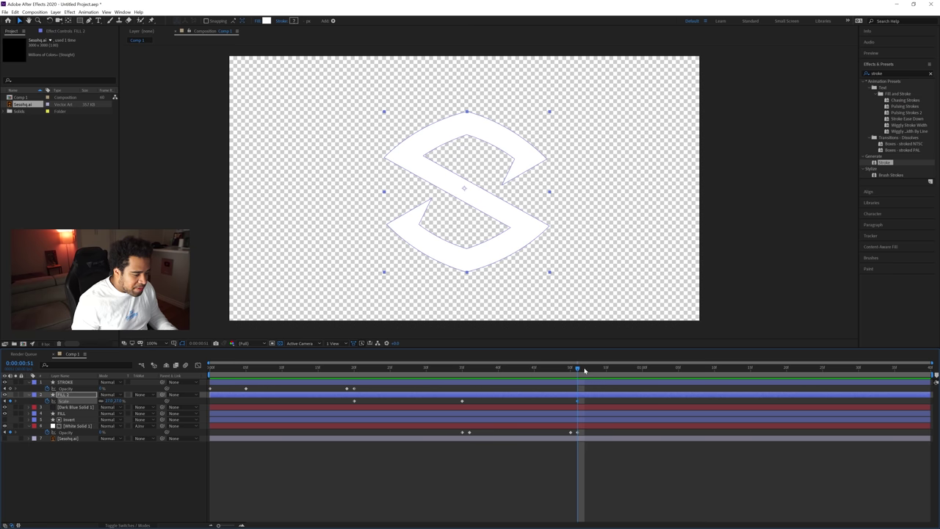
key(Page_Up)
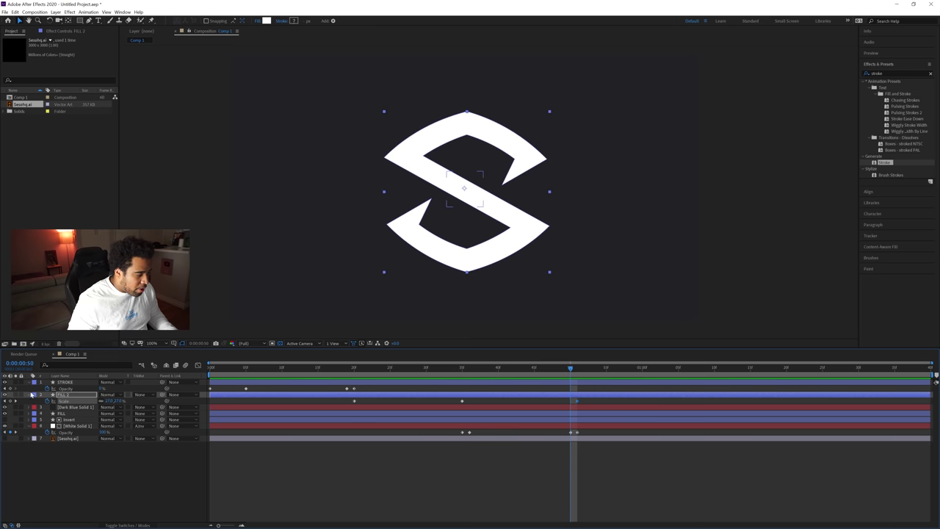
click(10, 401)
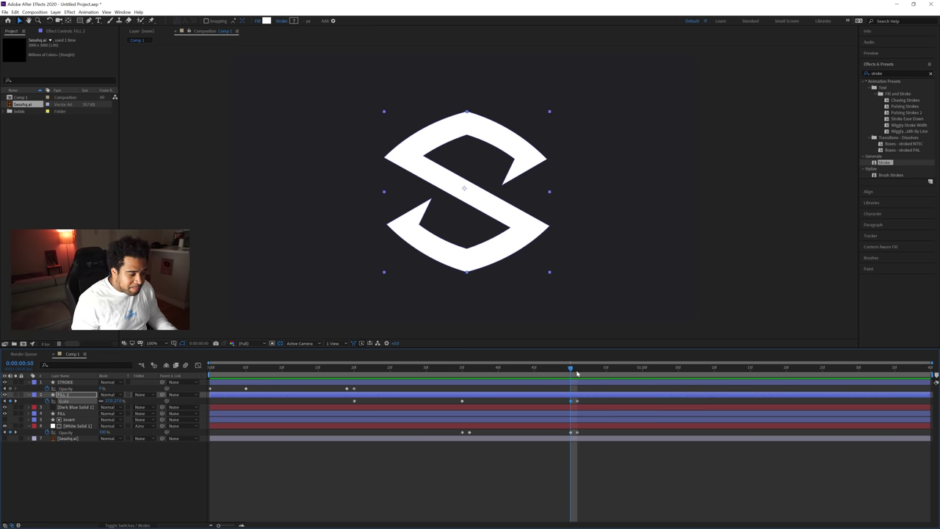
Step: Set the FILL 2 layer's Scale to 100% at frame 55 and check the enlargement from frame 50
drag(569, 369, 606, 370)
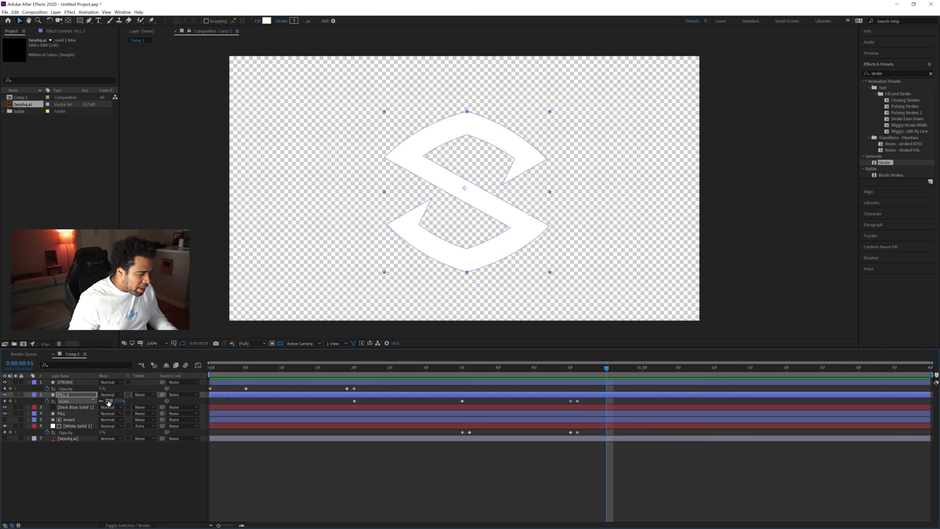
drag(110, 401, 138, 402)
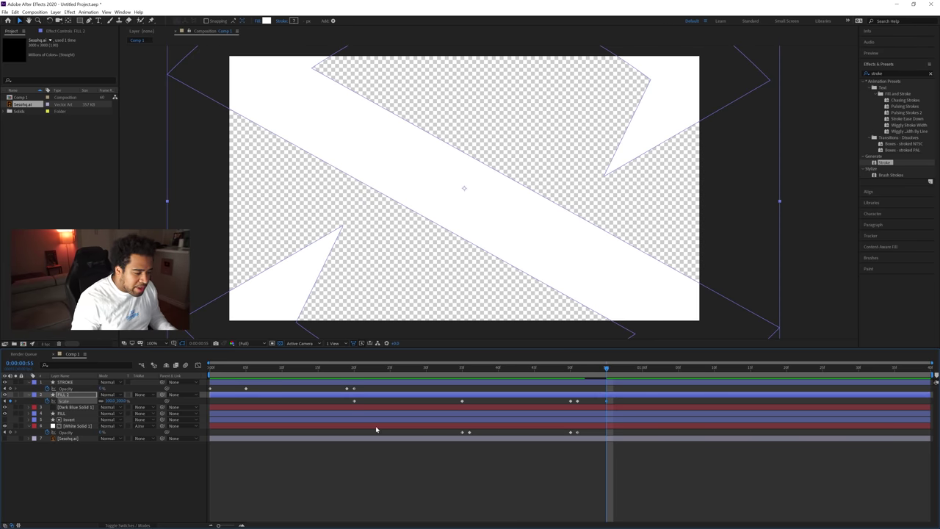
click(568, 369)
drag(571, 371, 609, 371)
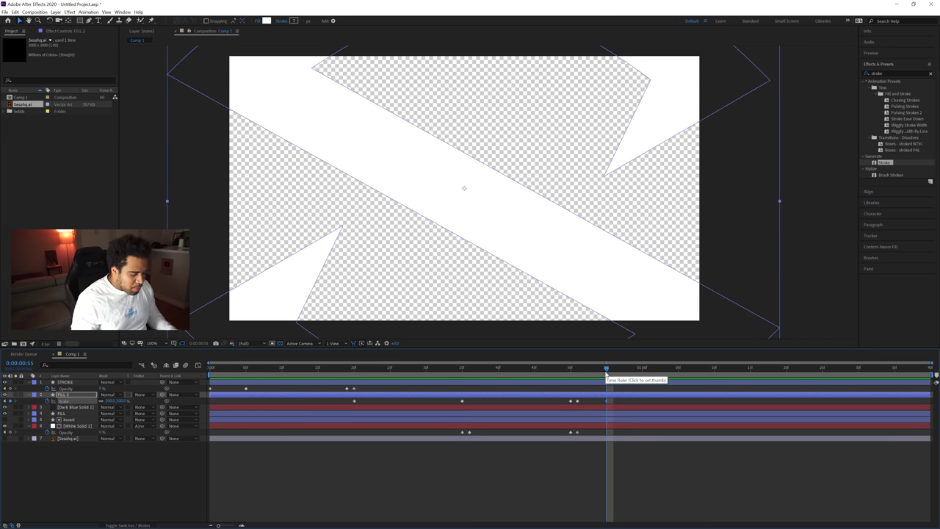
Step: Duplicate the FILL 2 layer and rename the copy STROLE 2
click(72, 396)
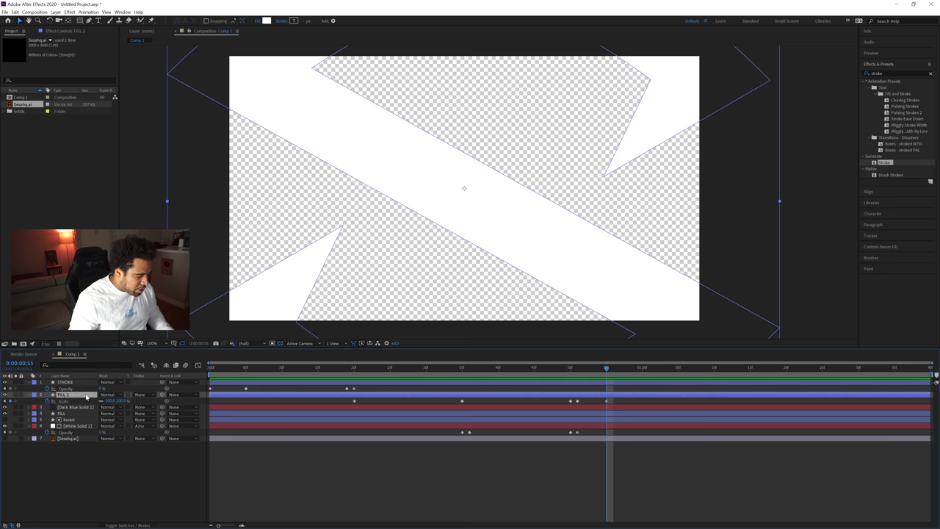
key(ctrl+d)
right_click(73, 395)
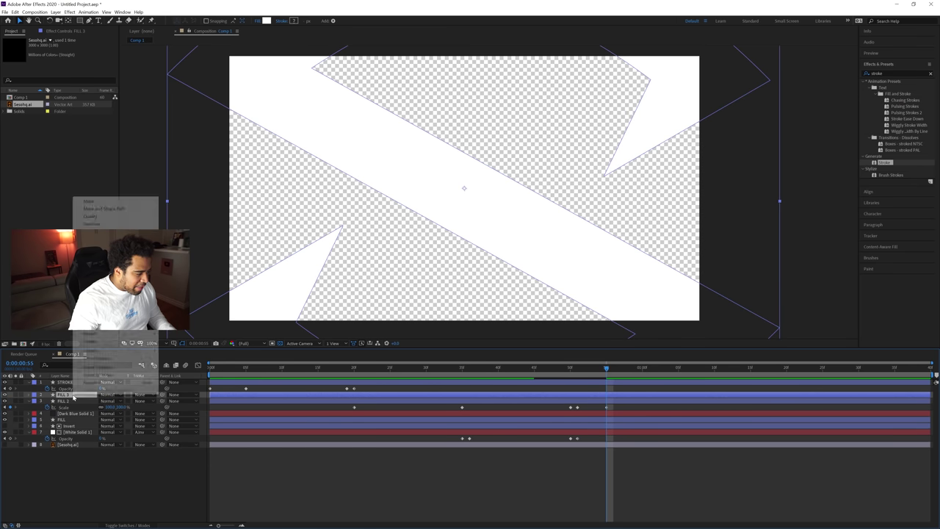
click(98, 383)
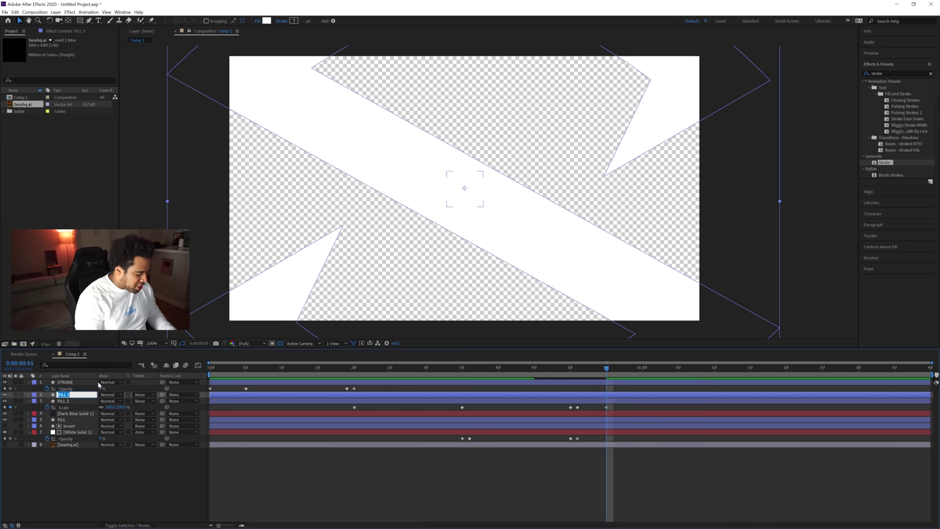
text(STROL)
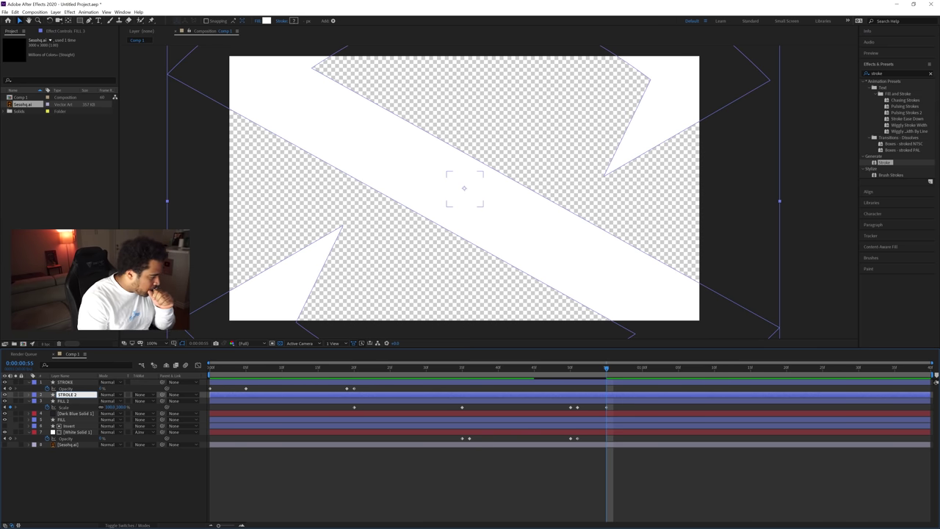
text(E 2)
key(Return)
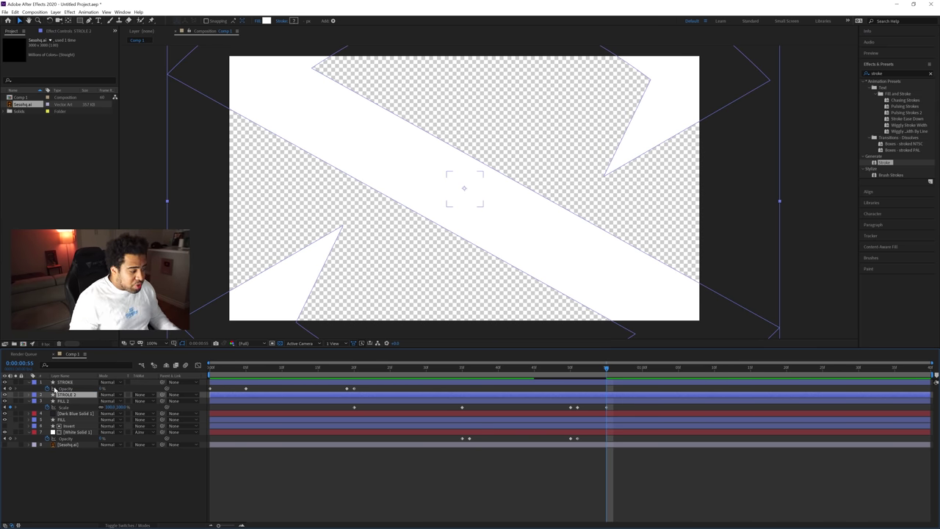
Step: Set the fill of the STROLE 2 shape to None and add a white Stroke to its group
click(28, 395)
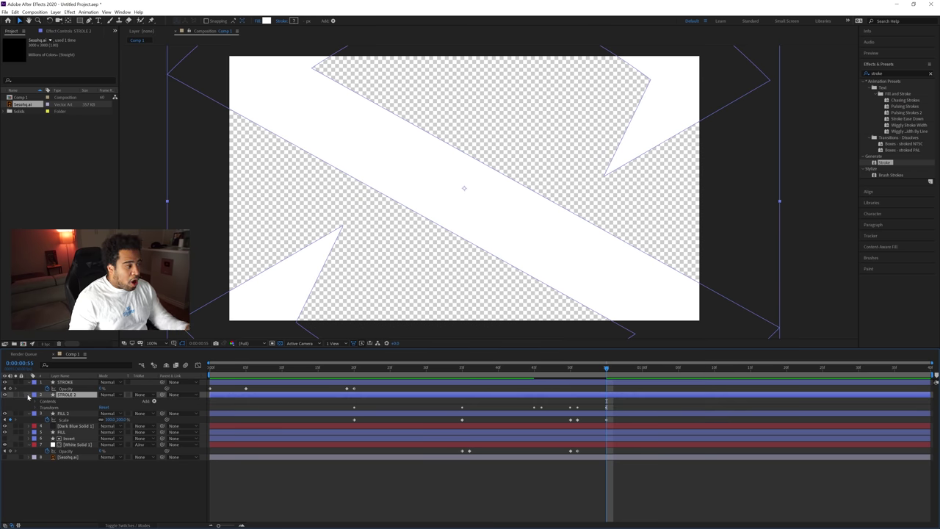
click(257, 20)
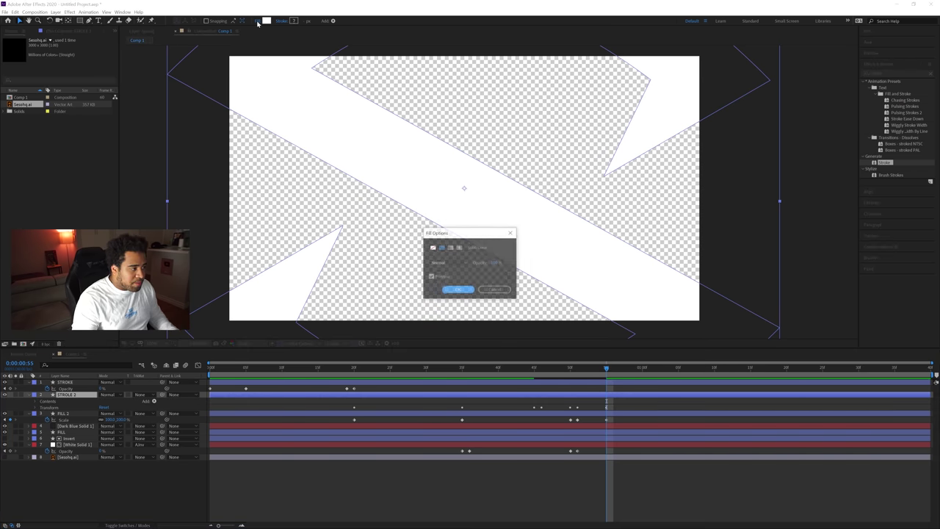
click(457, 290)
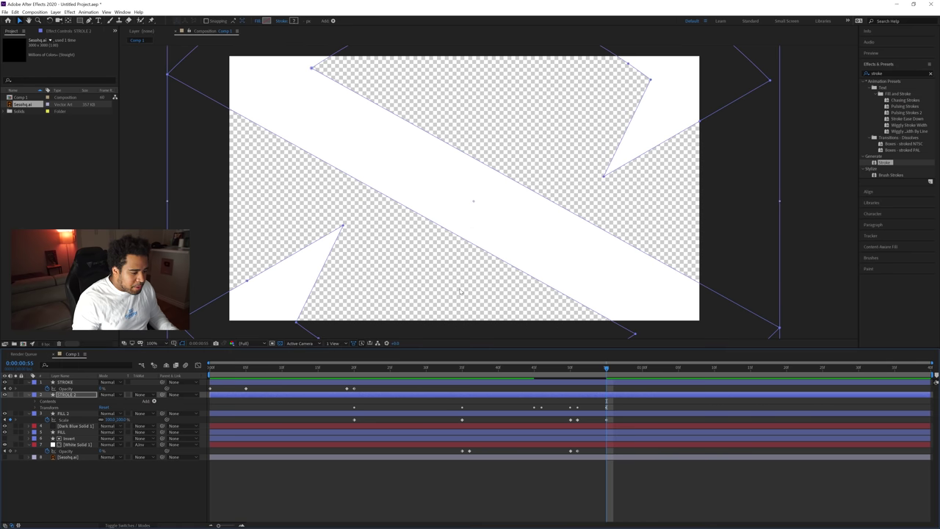
click(333, 20)
click(361, 64)
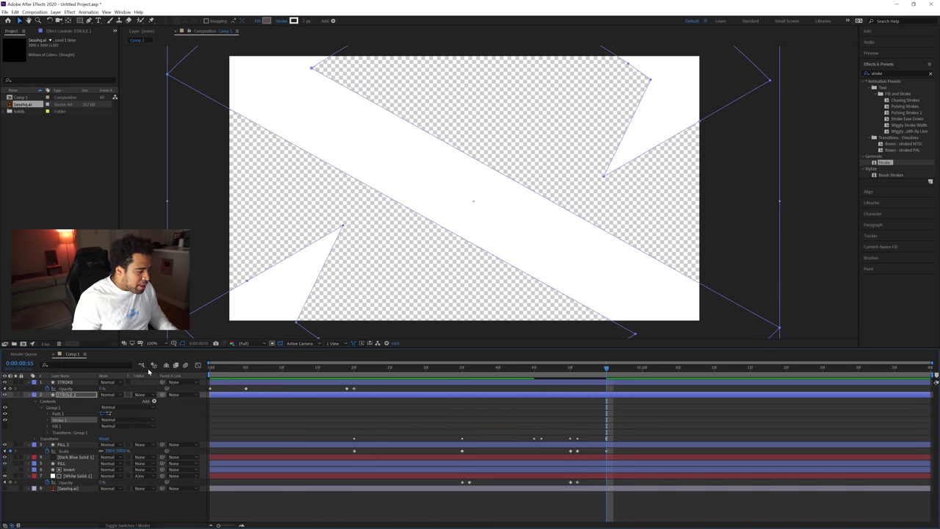
Step: Increase the Stroke Width of the STROLE 2 layer to give the logo a thicker outline
click(49, 420)
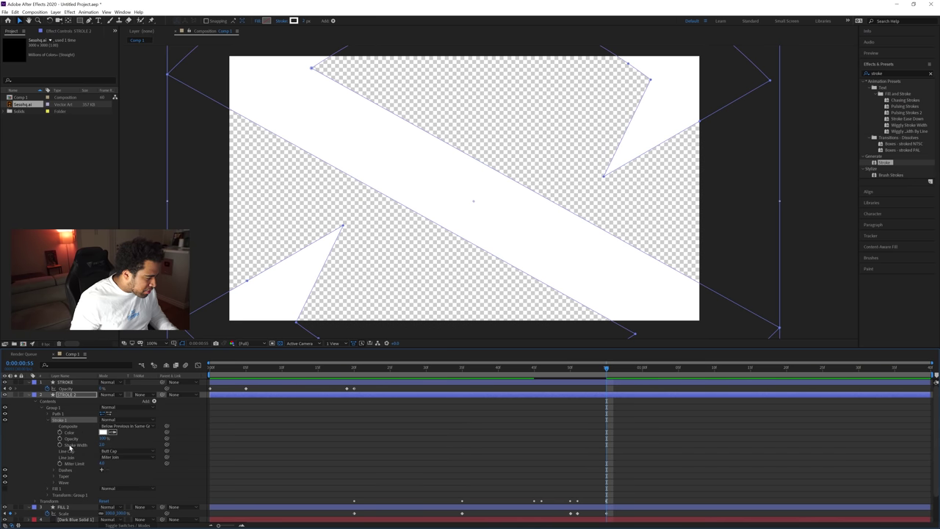
click(105, 444)
text(2)
key(Return)
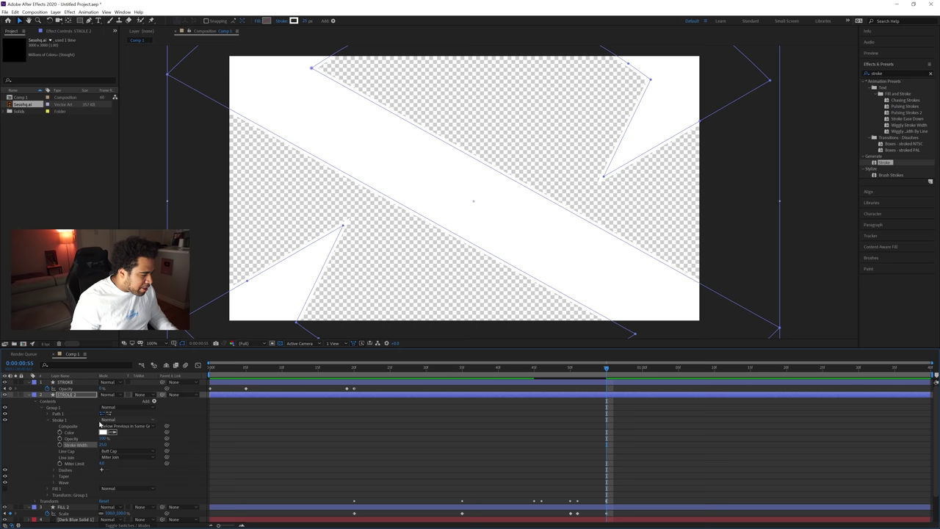
click(31, 395)
Step: Keyframe the FILL 2 layer's Opacity at 100% on frame 55 and 0% on frame 56
click(66, 401)
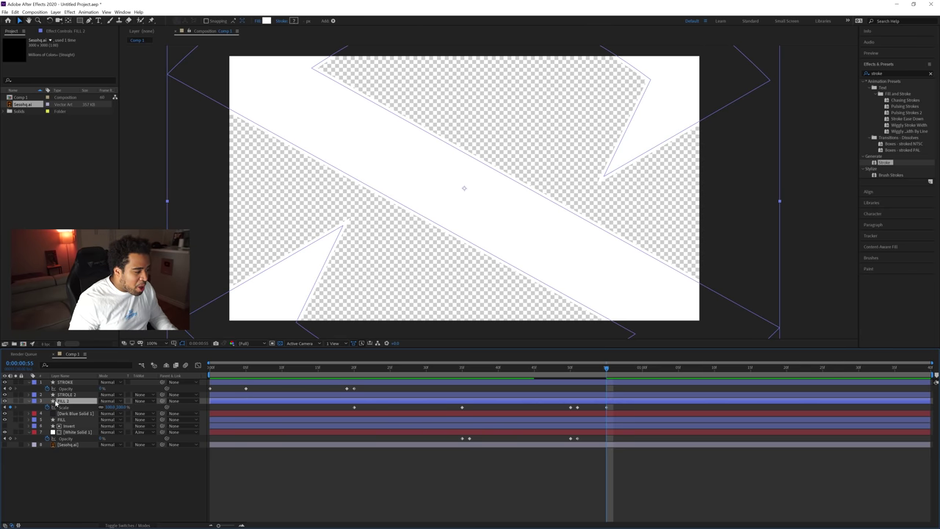
key(t)
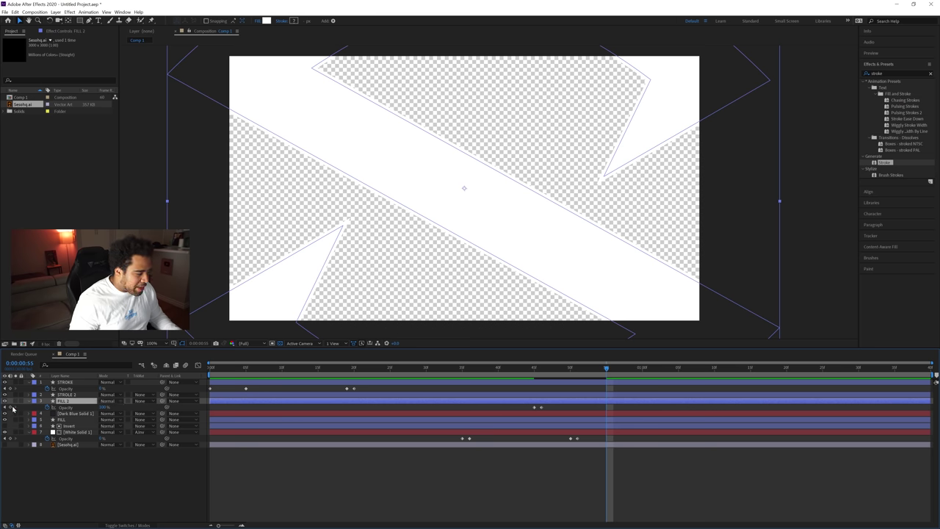
click(12, 408)
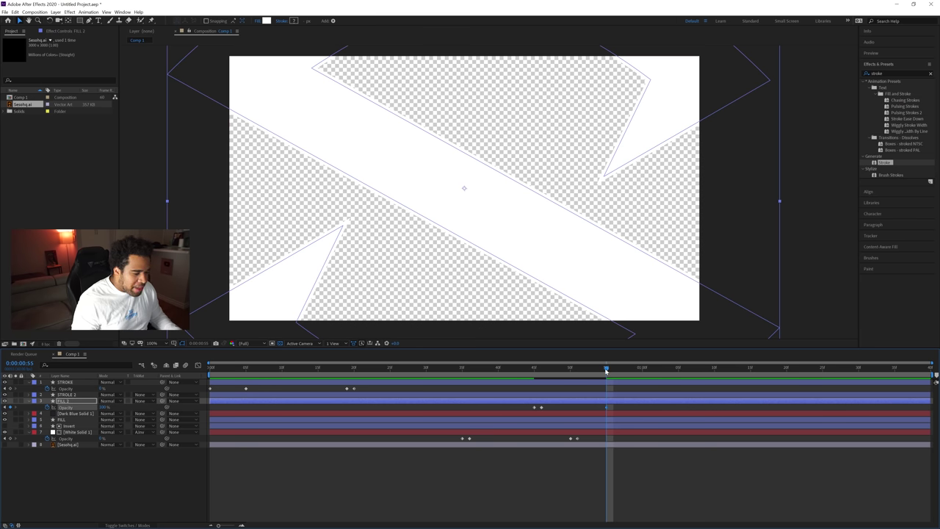
drag(607, 371, 614, 371)
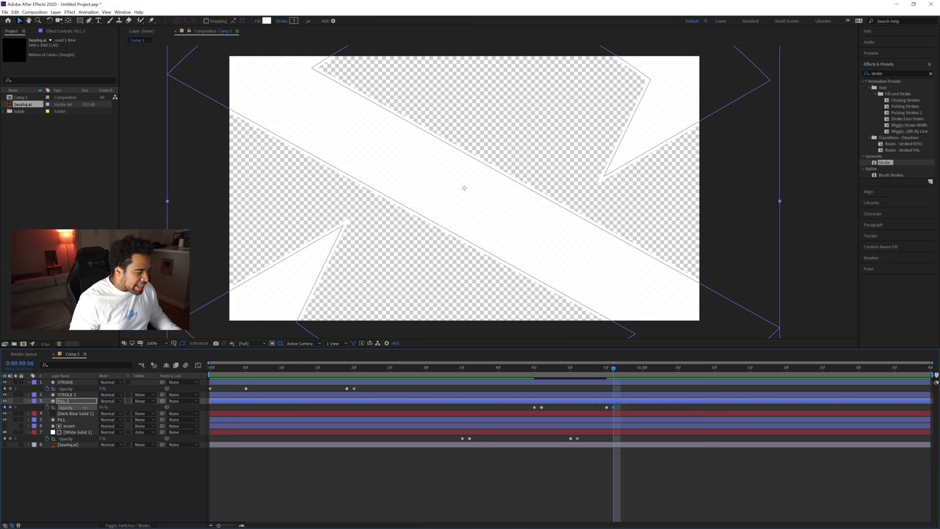
click(106, 407)
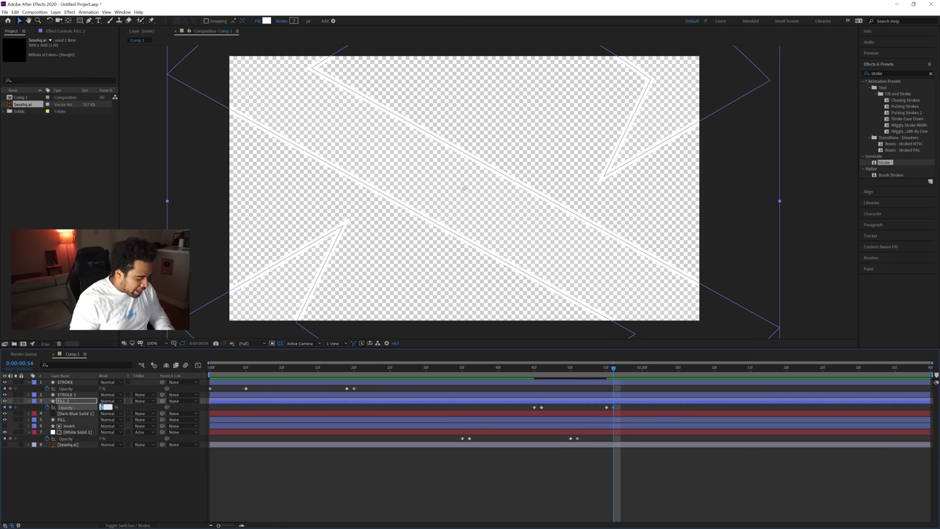
Step: Keyframe the STROLE 2 layer's Opacity at 0% on frame 55 and 100% on frame 56
click(81, 396)
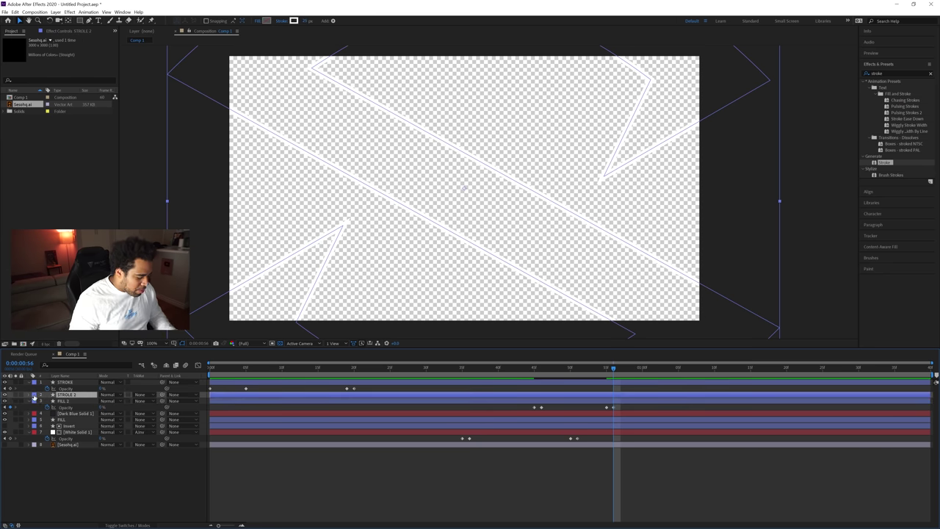
key(u)
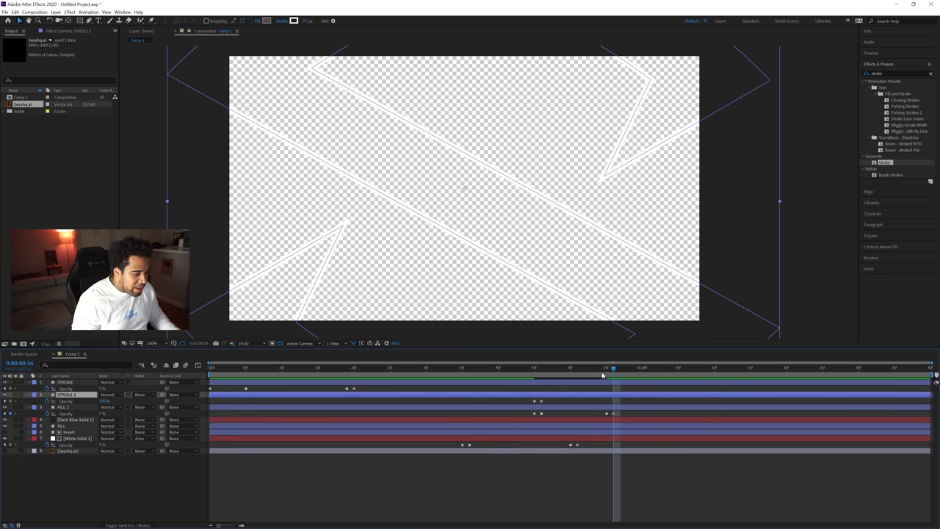
click(603, 375)
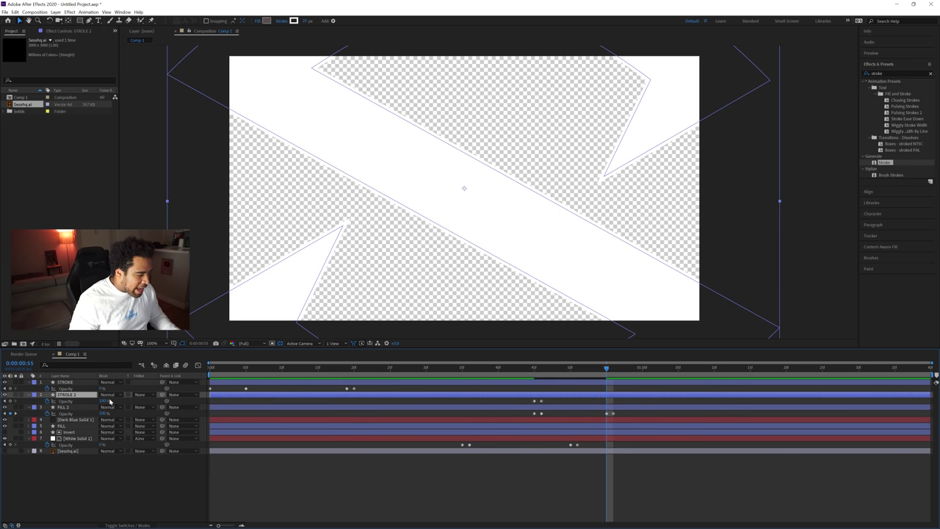
click(11, 401)
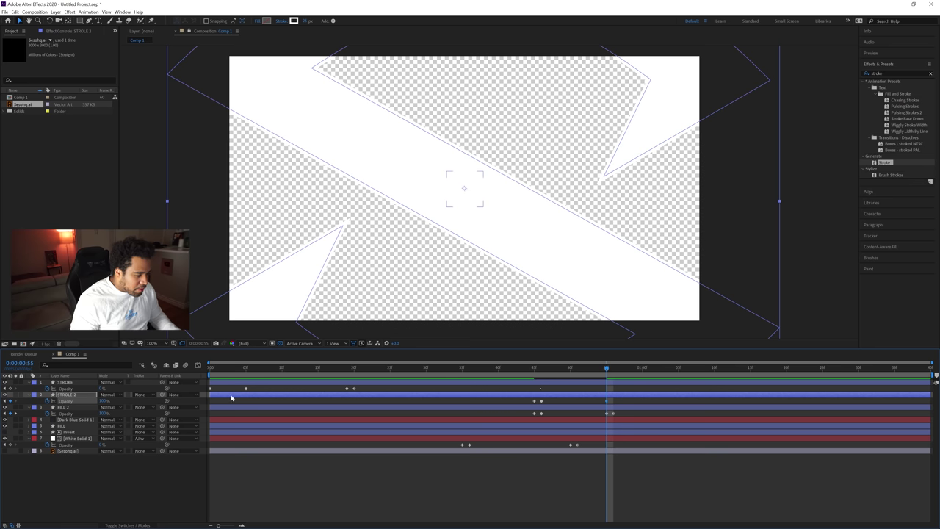
click(614, 371)
click(105, 400)
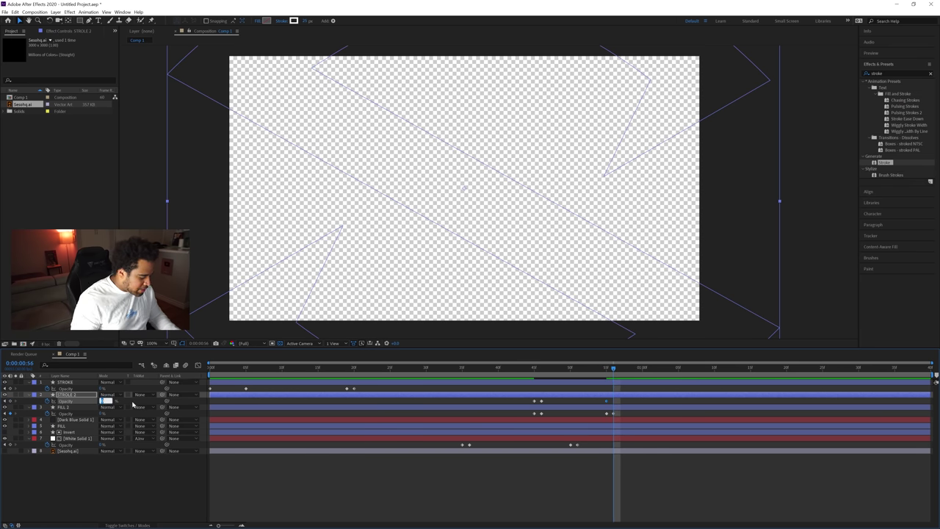
click(720, 495)
Step: Examine the change from filled logo to outline across frames 51 to 56, comparing the transparency grid with the black background
mouse_move(578, 371)
mouse_down()
mouse_move(556, 371)
mouse_move(579, 371)
mouse_up()
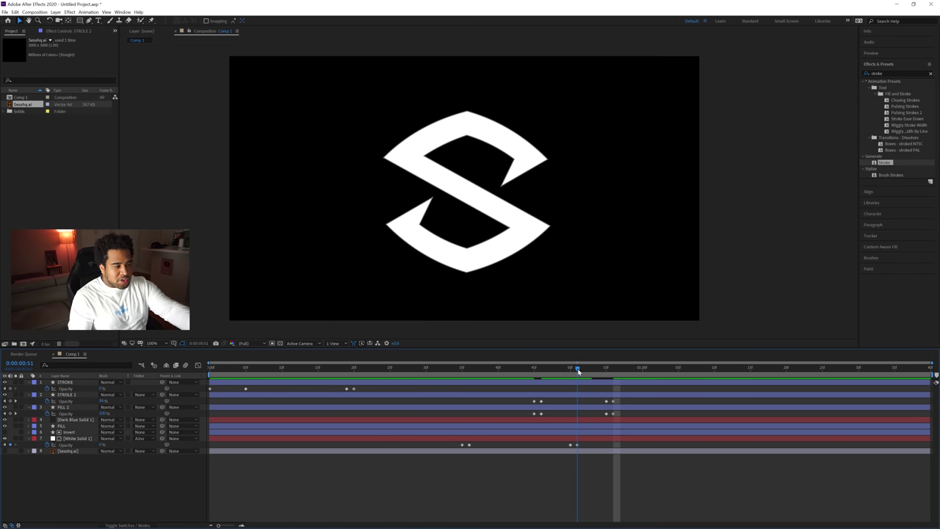
click(280, 343)
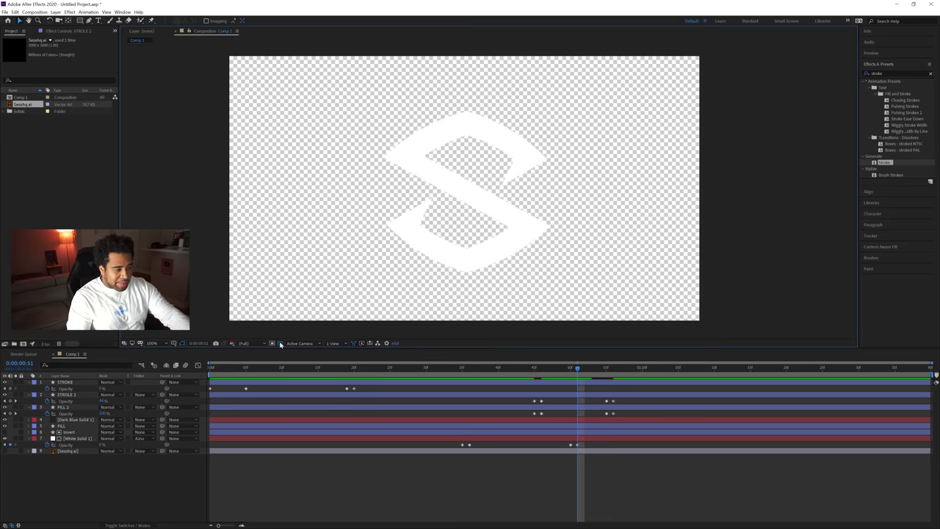
click(280, 344)
drag(587, 371, 607, 375)
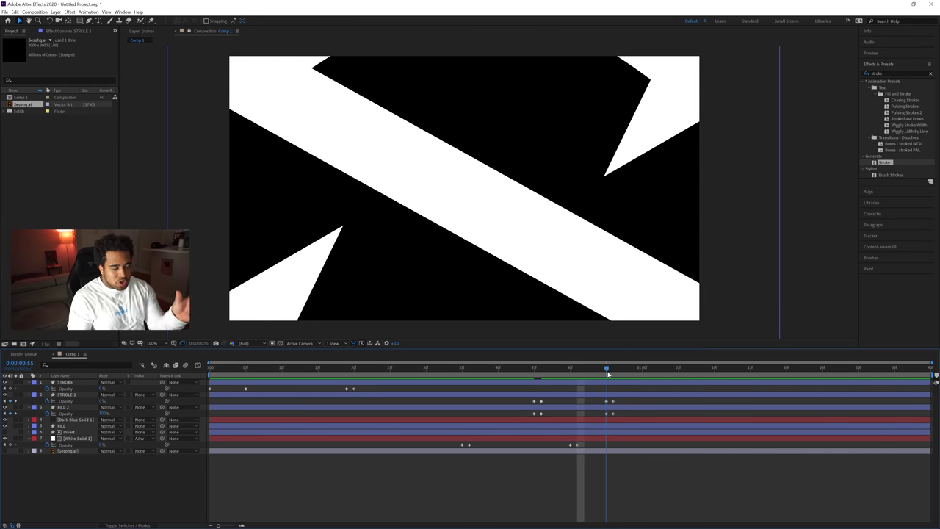
drag(609, 375, 614, 371)
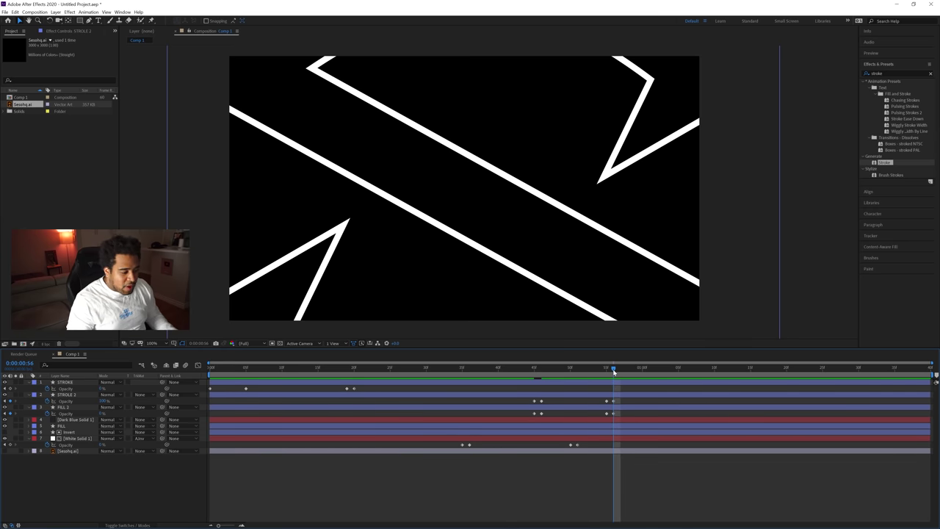
Step: Keyframe the STROLE 2 layer's Opacity at 100% on 0:00:01:00 and 0% on 0:00:01:01, and play back the animation
click(643, 371)
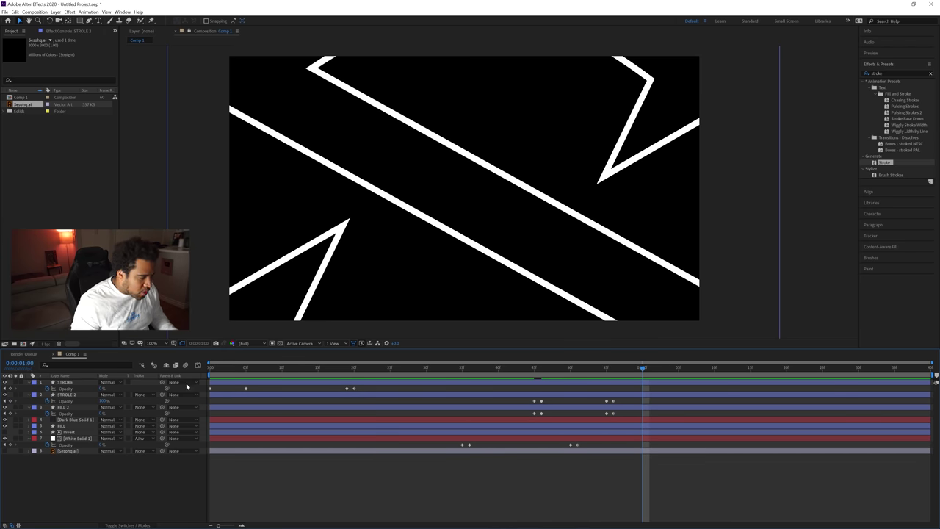
click(74, 395)
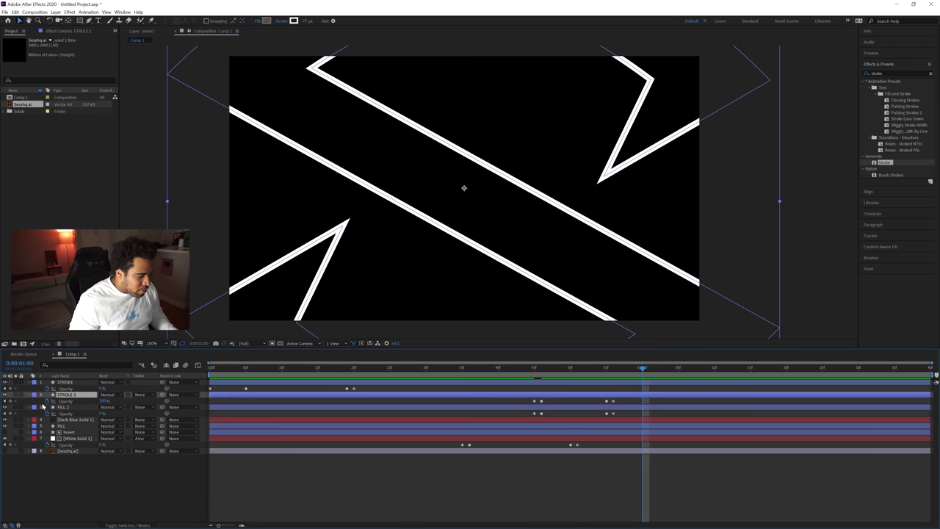
click(10, 402)
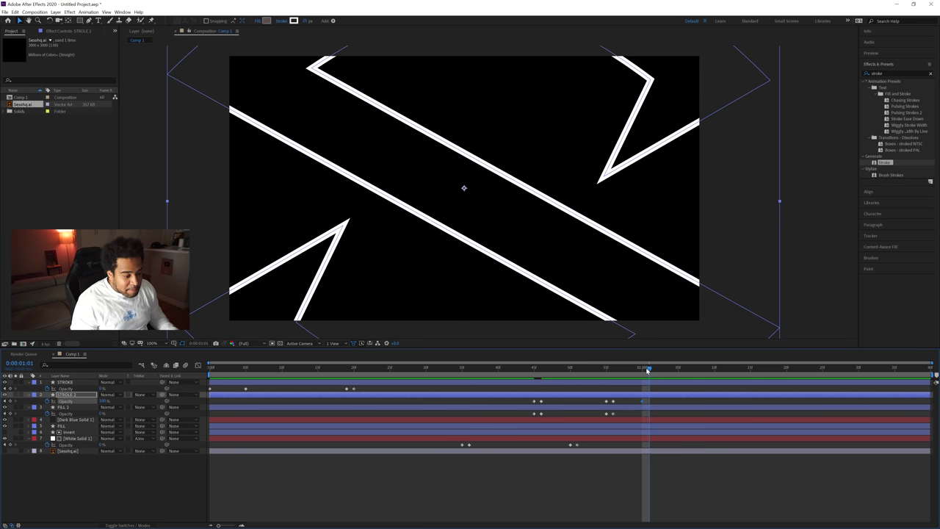
click(650, 369)
click(103, 400)
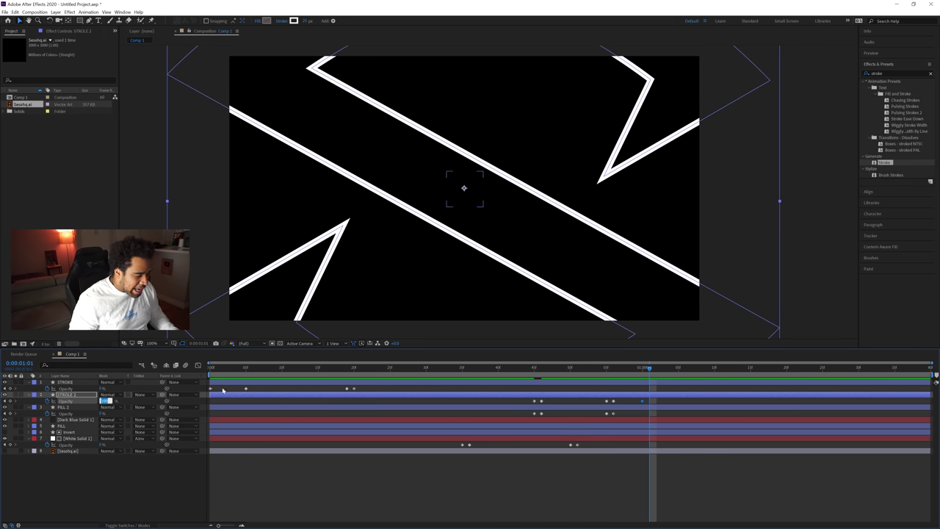
text(0)
key(Return)
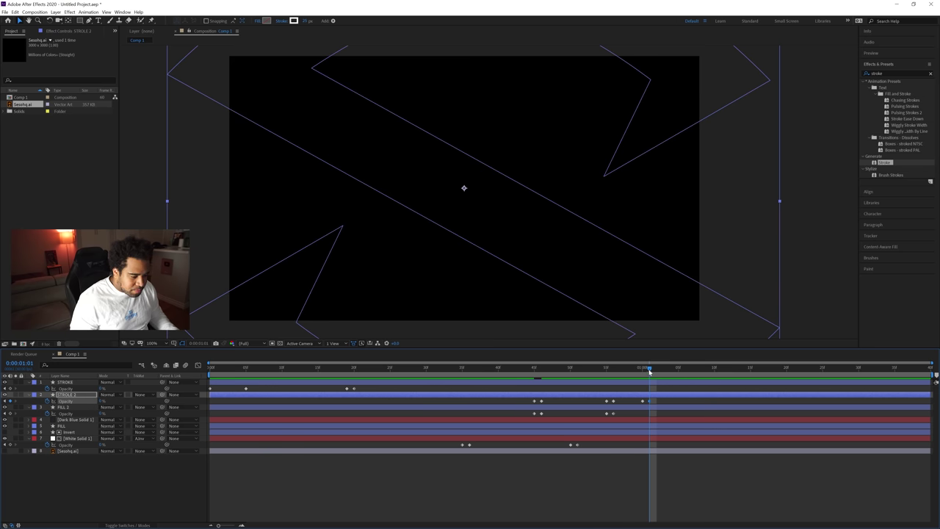
mouse_move(650, 369)
mouse_down()
mouse_move(603, 370)
mouse_move(649, 372)
mouse_up()
key(space)
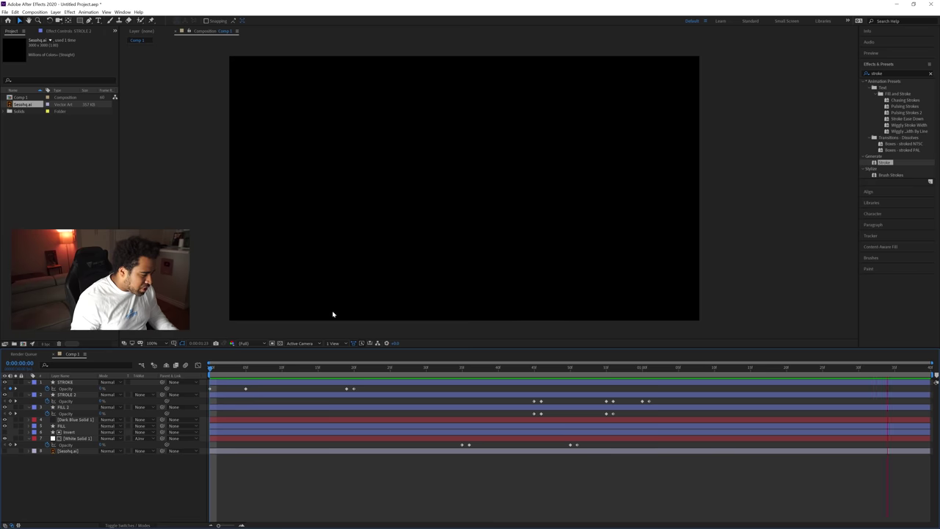
Step: Show the FILL 2 layer's Scale keyframes alongside its Opacity and check the frames just before the logo starts scaling
mouse_move(345, 367)
mouse_down()
mouse_move(375, 367)
mouse_move(260, 367)
mouse_move(370, 368)
mouse_up()
click(80, 397)
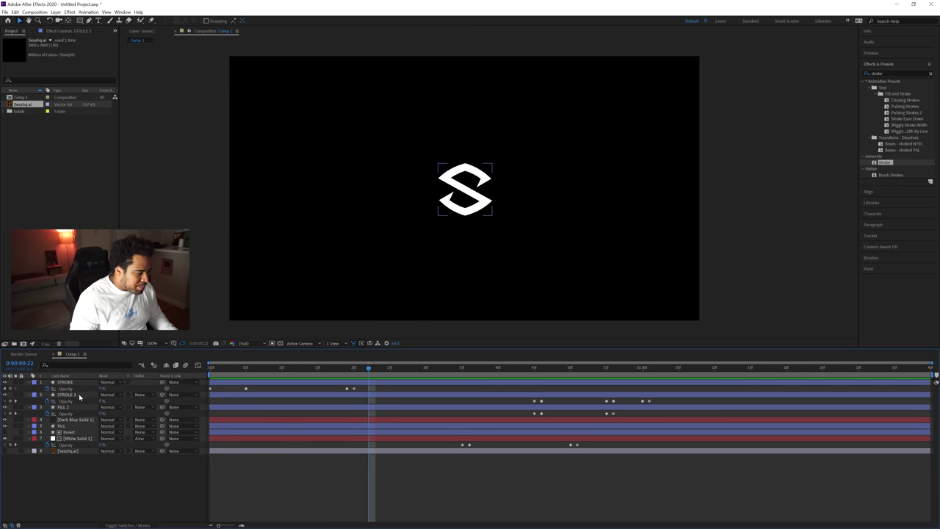
click(247, 408)
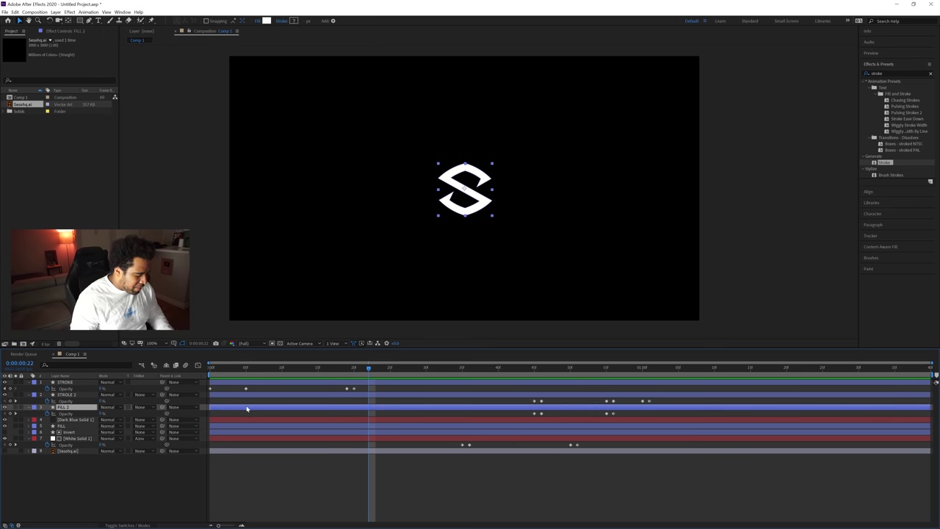
key(shift+s)
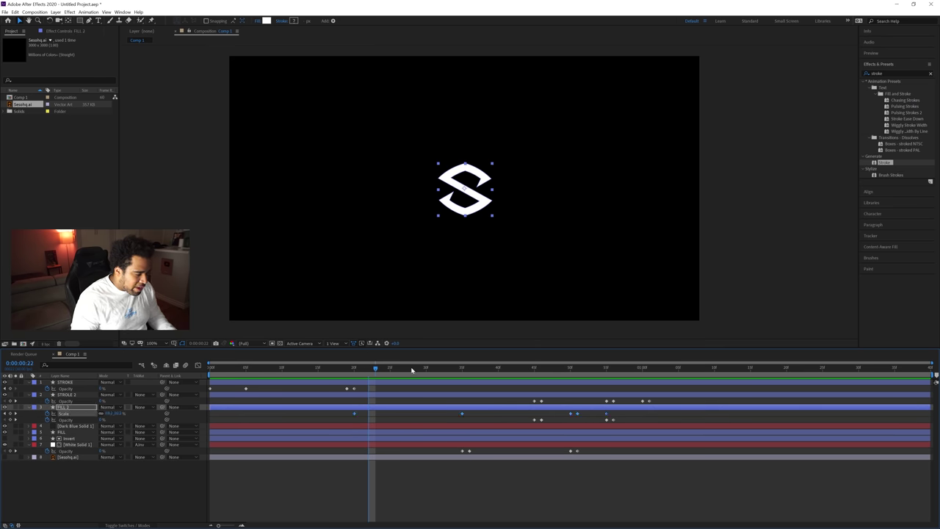
drag(412, 370, 338, 380)
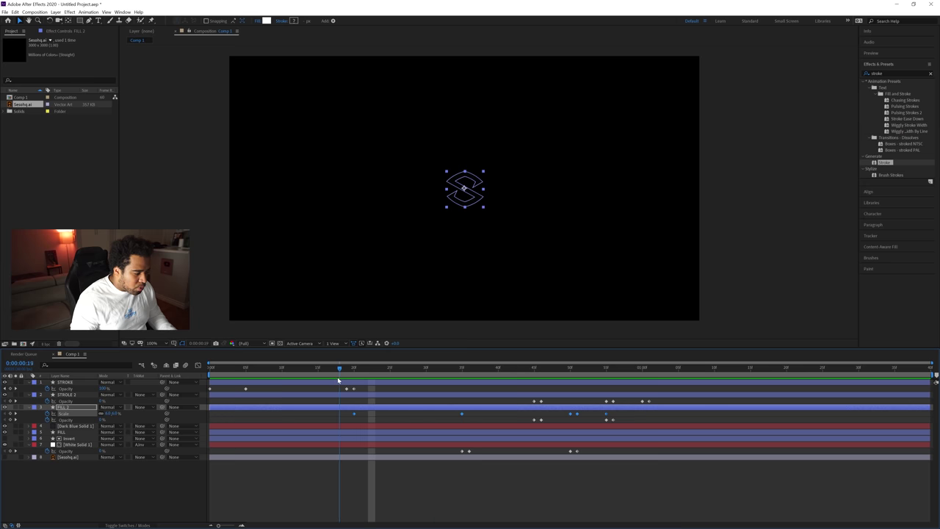
key(Page_Up)
key(Page_Up)
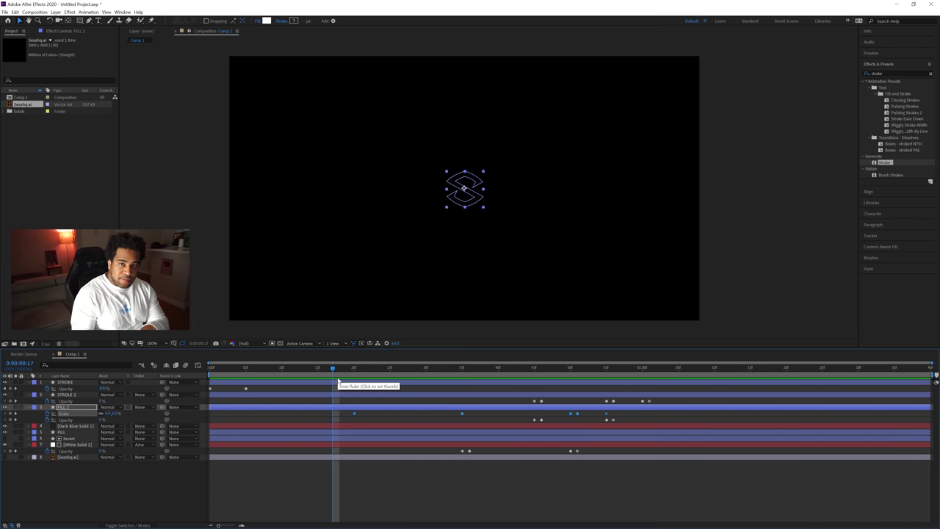
Step: Apply Easy Ease to the FILL 2 layer's Scale keyframes at frames 20 and 35
click(409, 418)
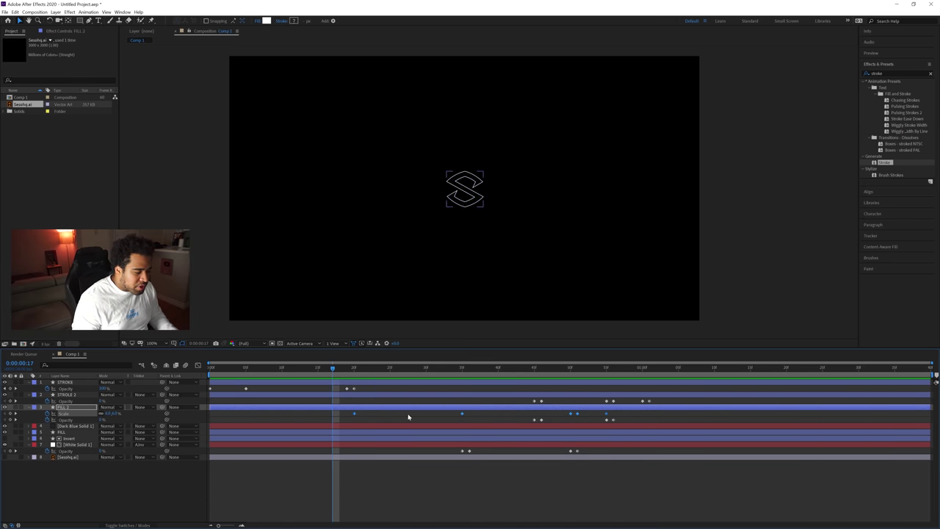
click(74, 408)
key(BackSpace)
text(2)
key(Return)
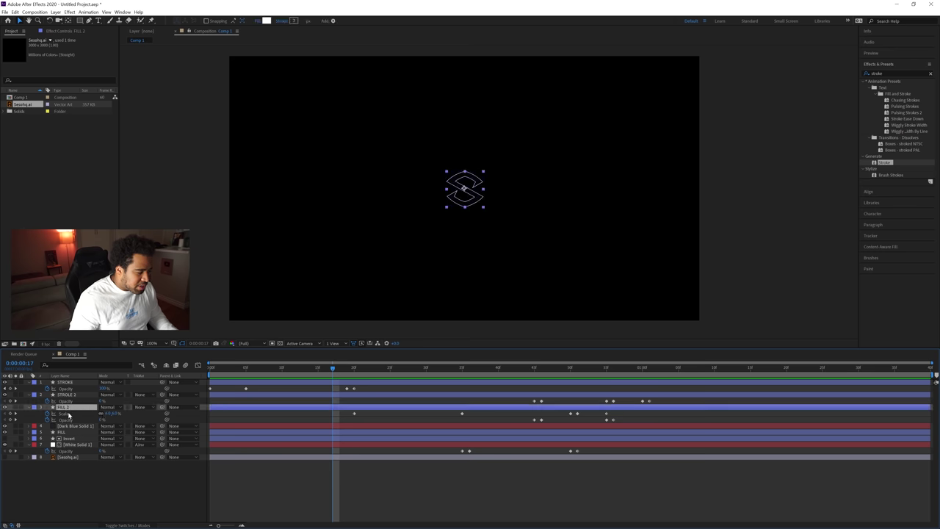
click(353, 369)
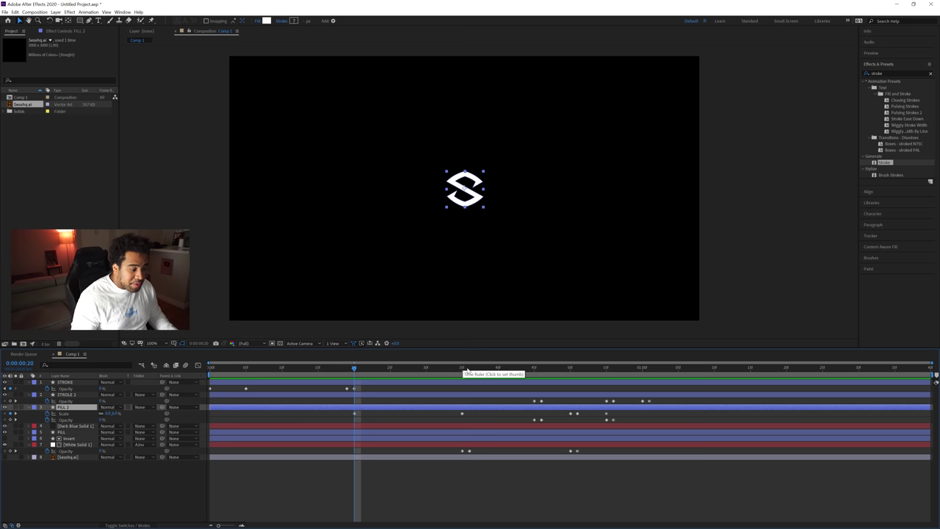
drag(342, 413, 474, 417)
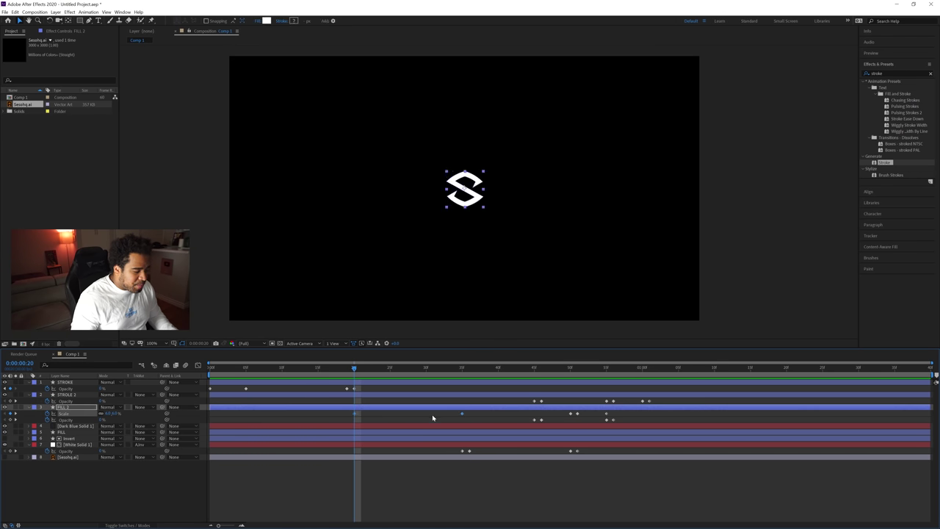
right_click(460, 415)
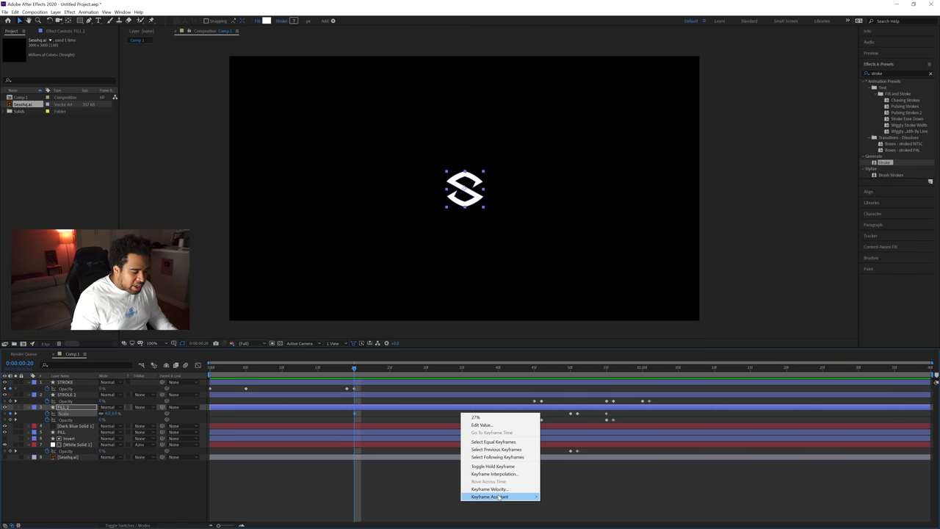
mouse_move(532, 498)
click(561, 451)
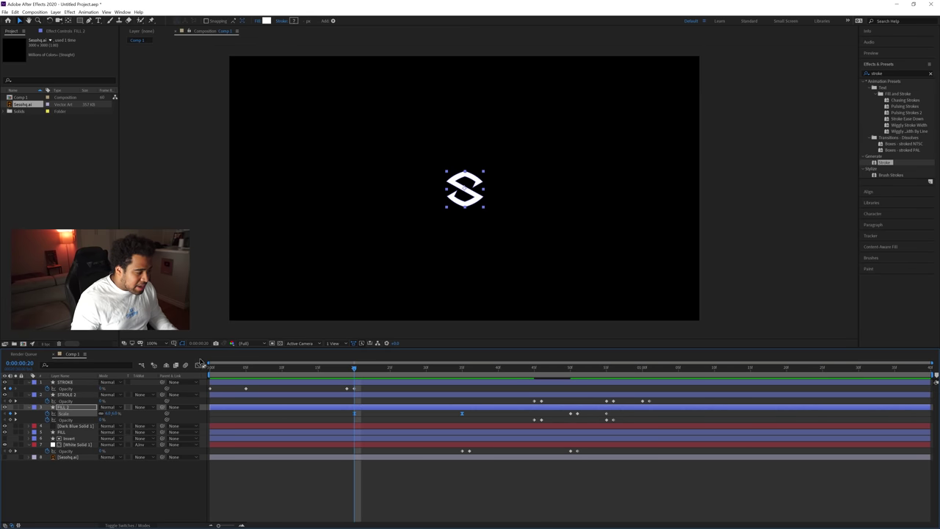
Step: Stretch the outgoing influence of FILL 2's frame 20 Scale keyframe in the speed graph for a slow start
click(197, 366)
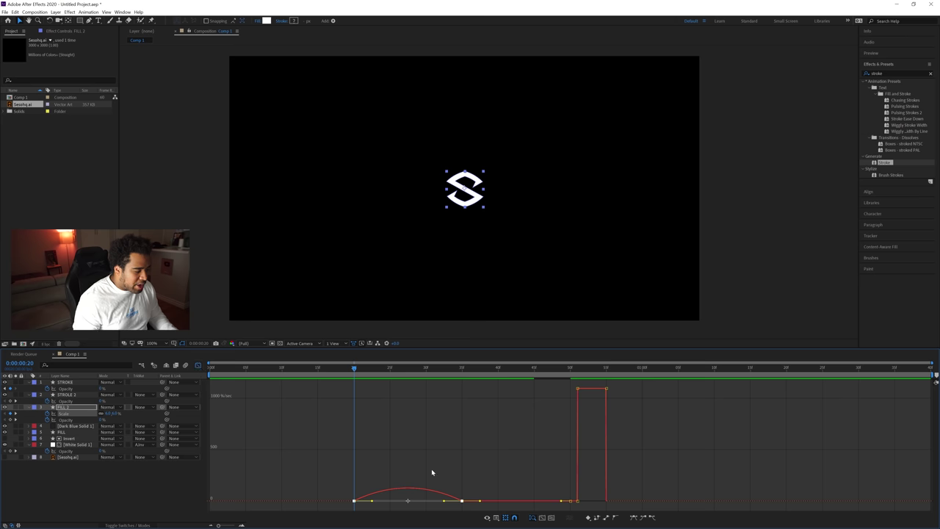
drag(235, 521, 240, 524)
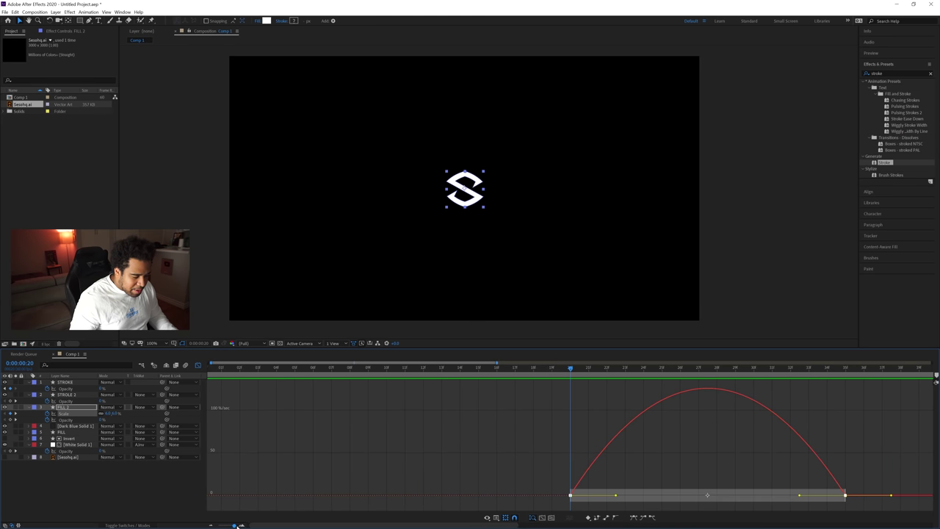
click(682, 368)
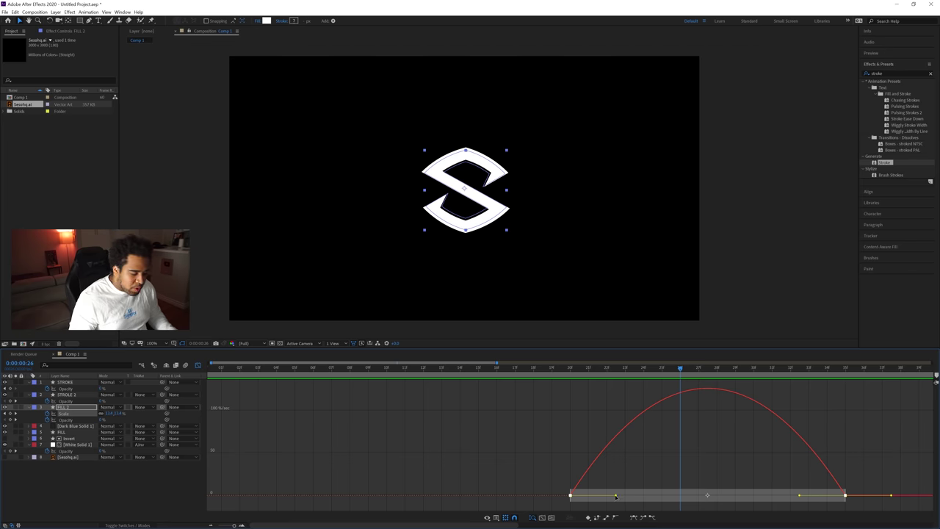
drag(616, 497, 739, 500)
click(197, 366)
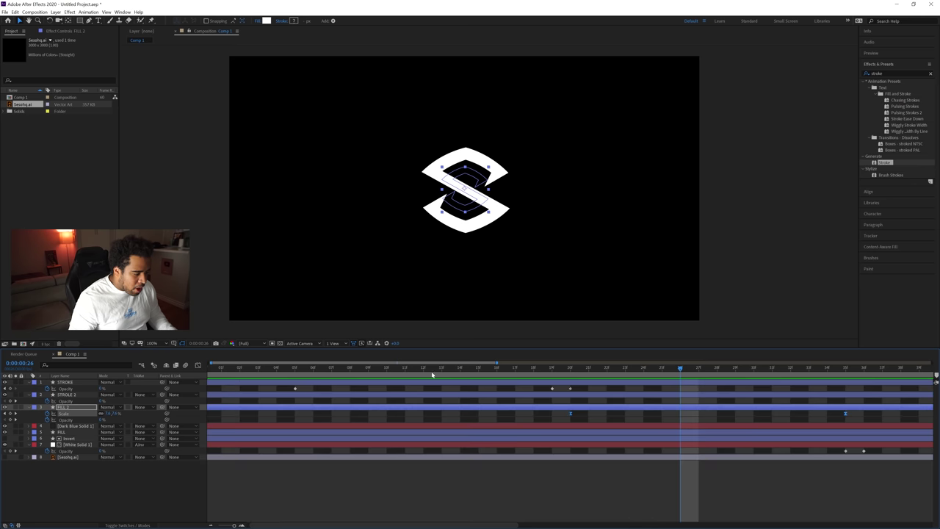
Step: Deselect everything and preview the logo scaling from frame 20 to frame 35
click(210, 526)
click(355, 369)
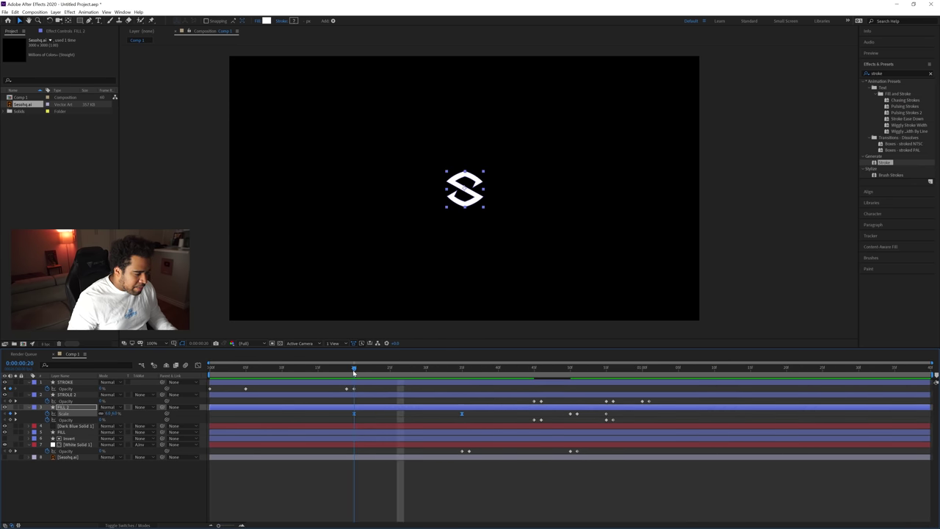
key(ctrl+shift+a)
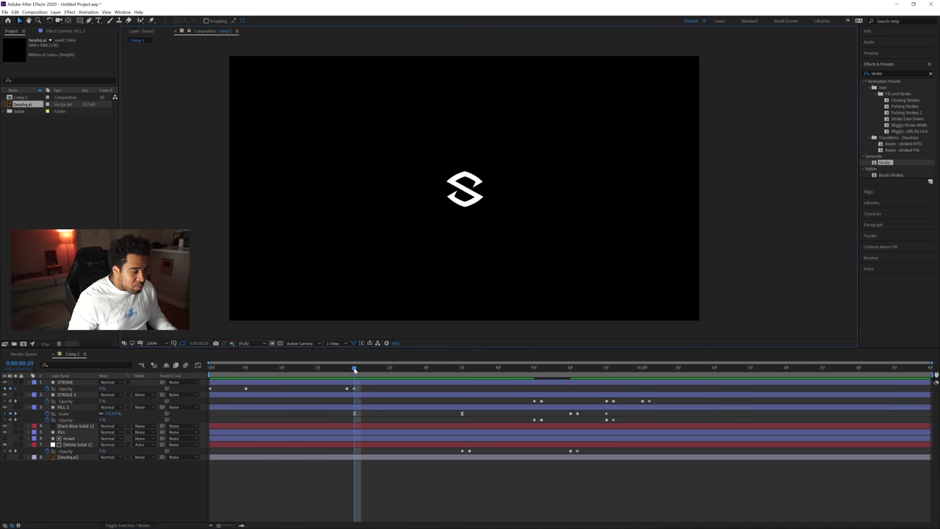
drag(355, 369, 464, 374)
key(space)
key(space)
Step: Restore FILL 2's even Easy Ease Scale curve and stretch the frame 20 keyframe's outgoing influence so the speed peaks near frame 32
click(199, 366)
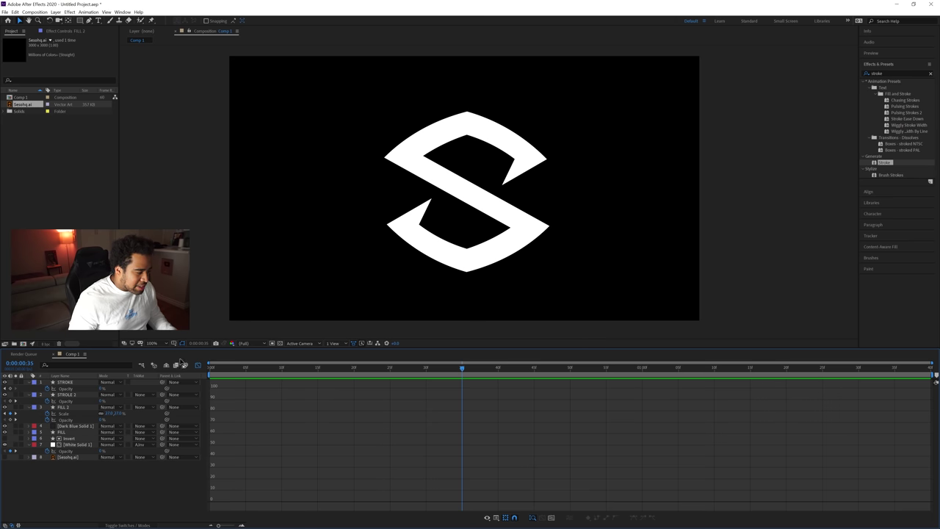
click(197, 365)
drag(453, 420, 336, 416)
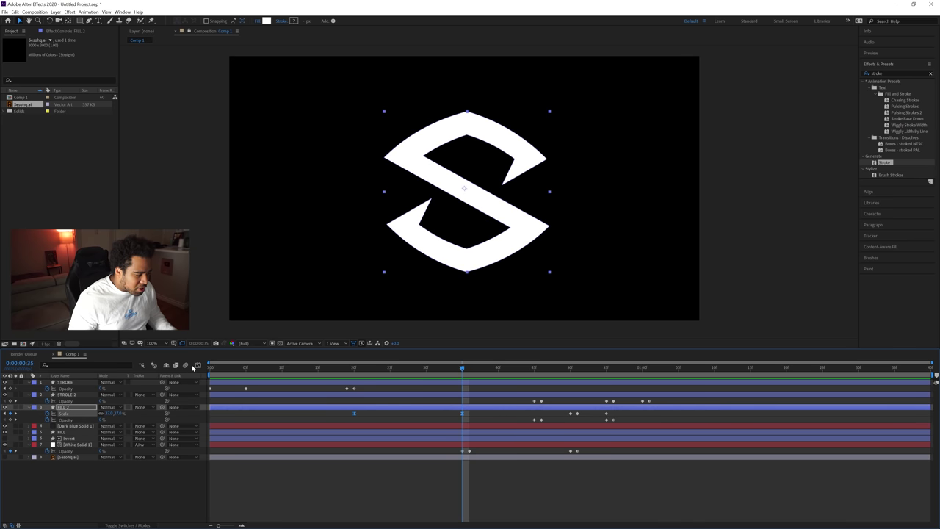
click(197, 365)
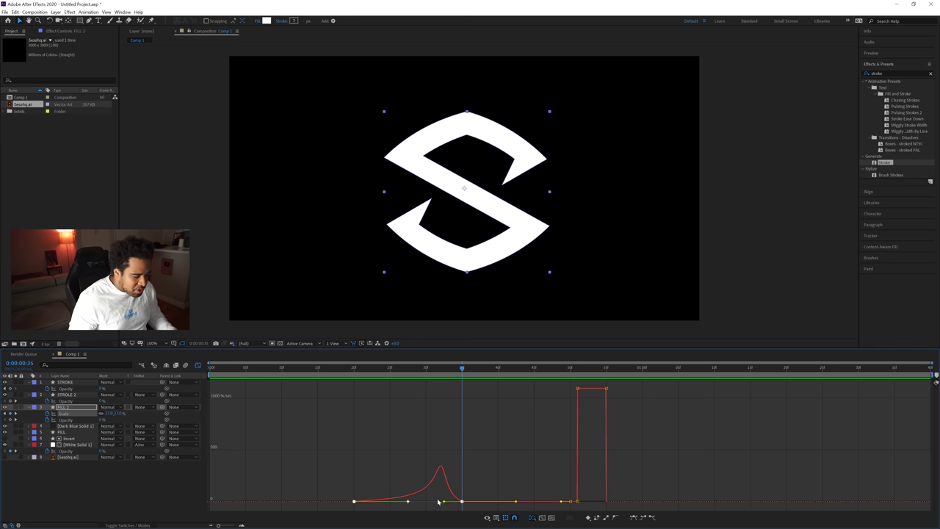
click(390, 367)
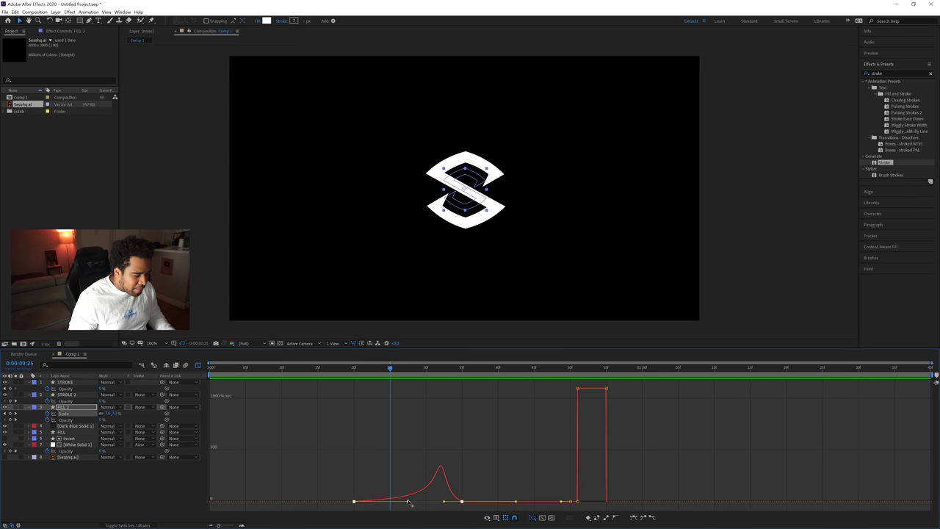
key(F9)
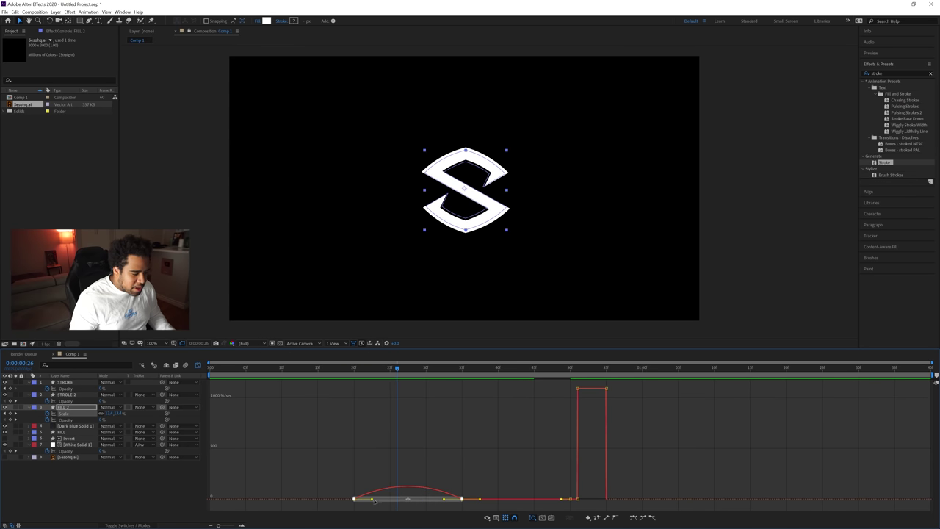
drag(373, 500, 441, 499)
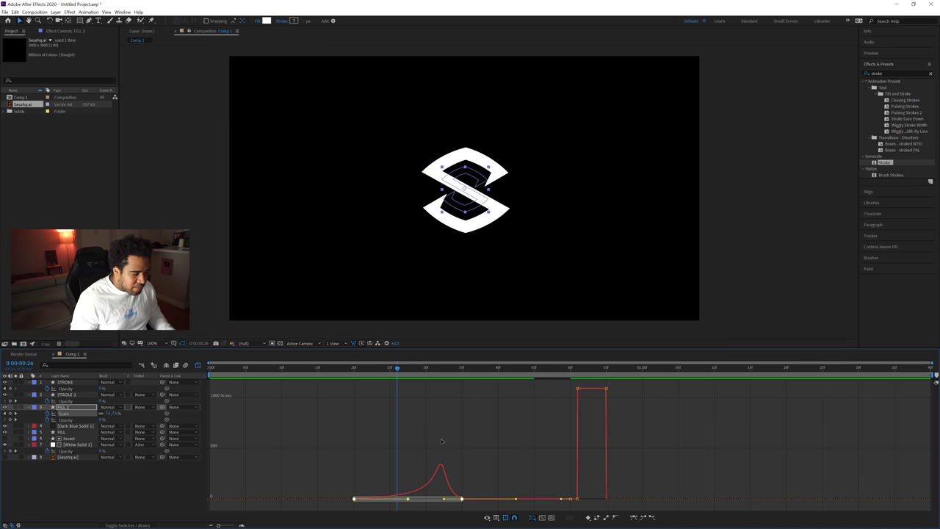
Step: Return to the keyframe view and preview the eased logo scaling within the full transition
click(195, 365)
click(445, 232)
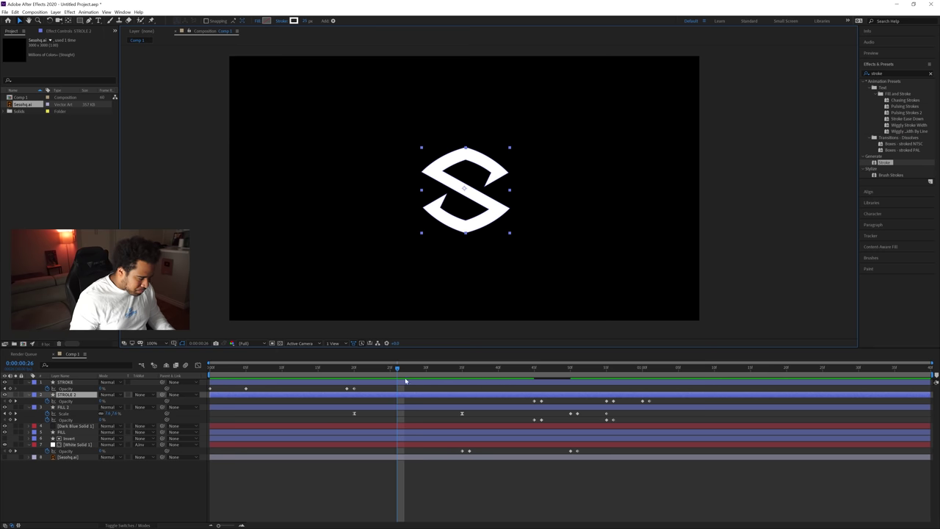
mouse_move(398, 371)
mouse_down()
mouse_move(354, 371)
mouse_move(418, 371)
mouse_move(346, 371)
mouse_move(434, 372)
mouse_up()
click(397, 406)
click(374, 334)
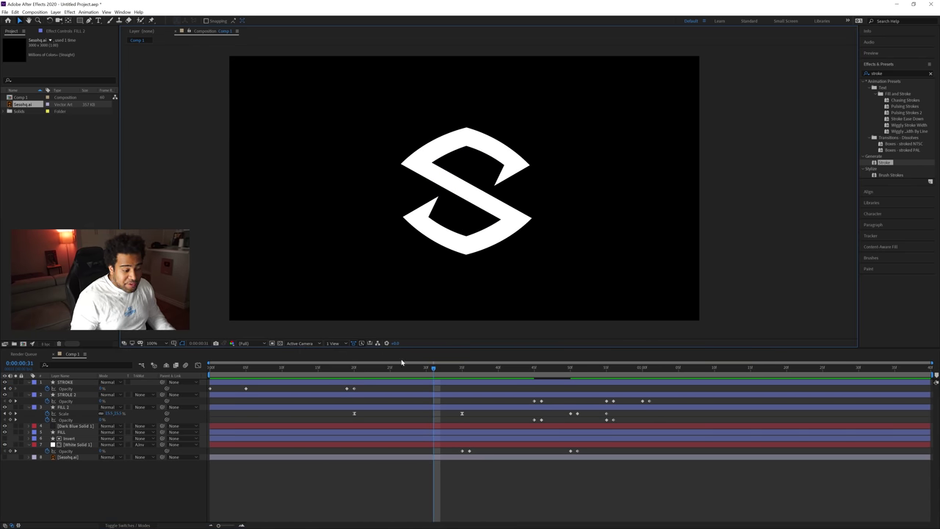
drag(437, 375, 593, 378)
key(space)
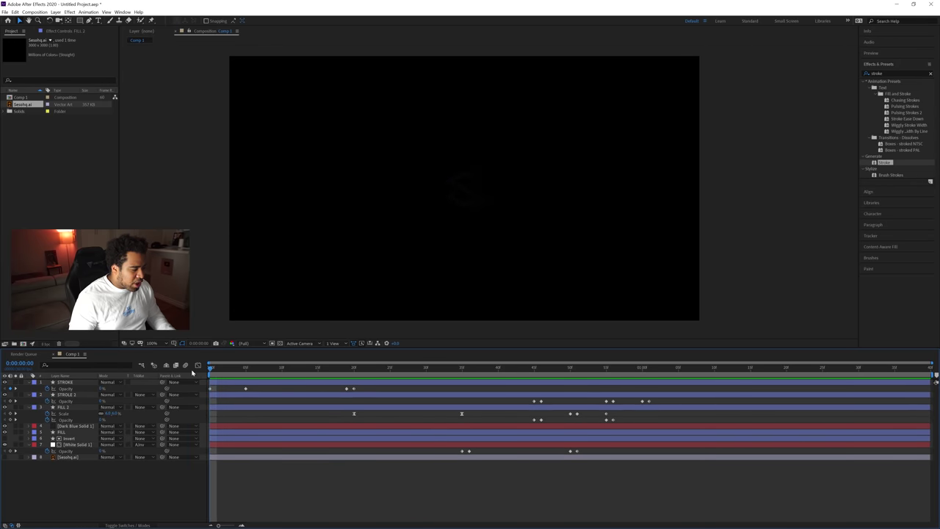
Step: Enable motion blur for the composition and for every layer from STROKE down to White Solid 1
click(129, 525)
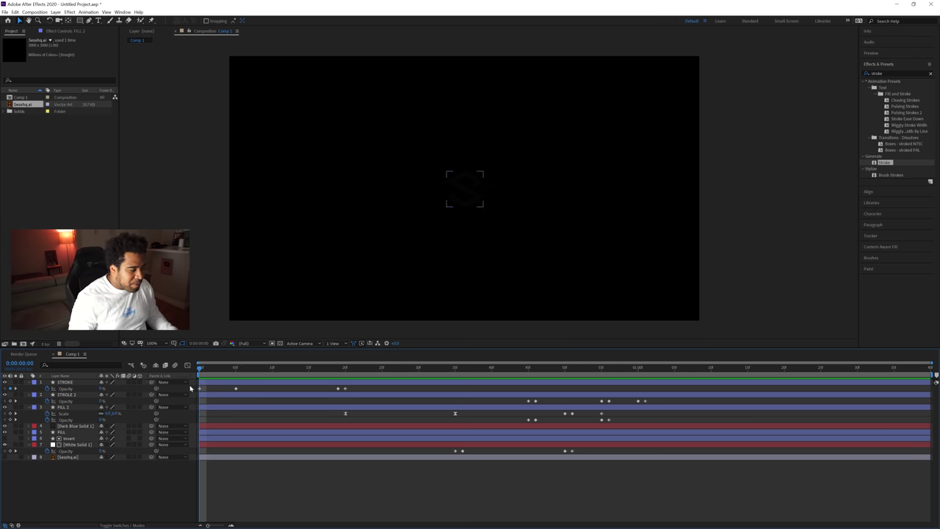
click(128, 383)
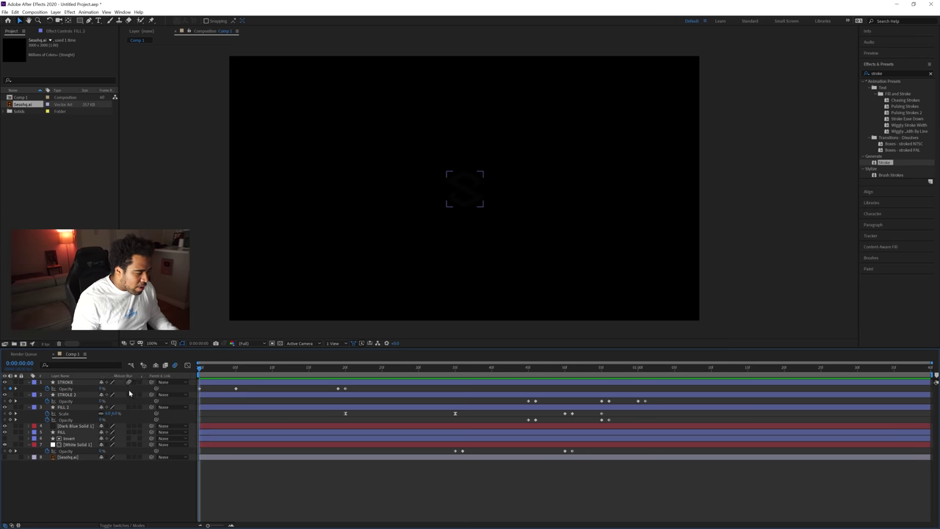
drag(128, 426, 130, 436)
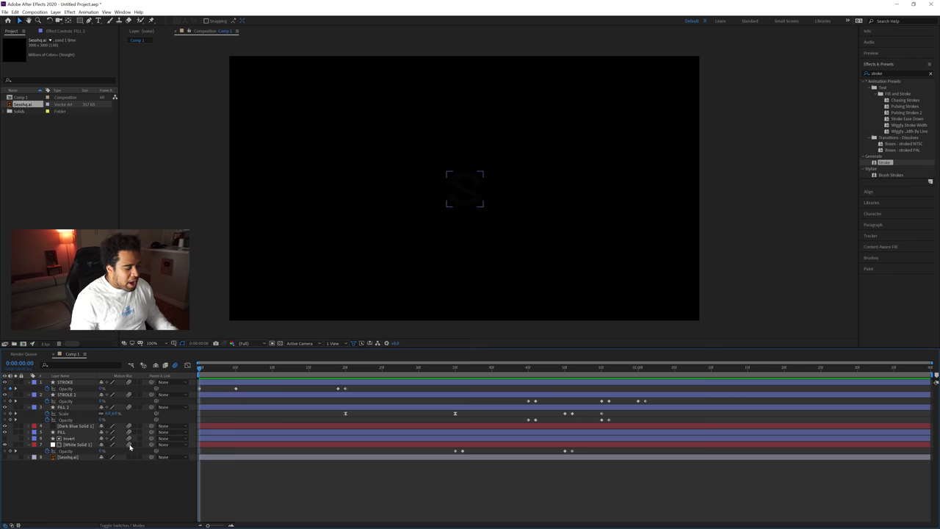
click(130, 446)
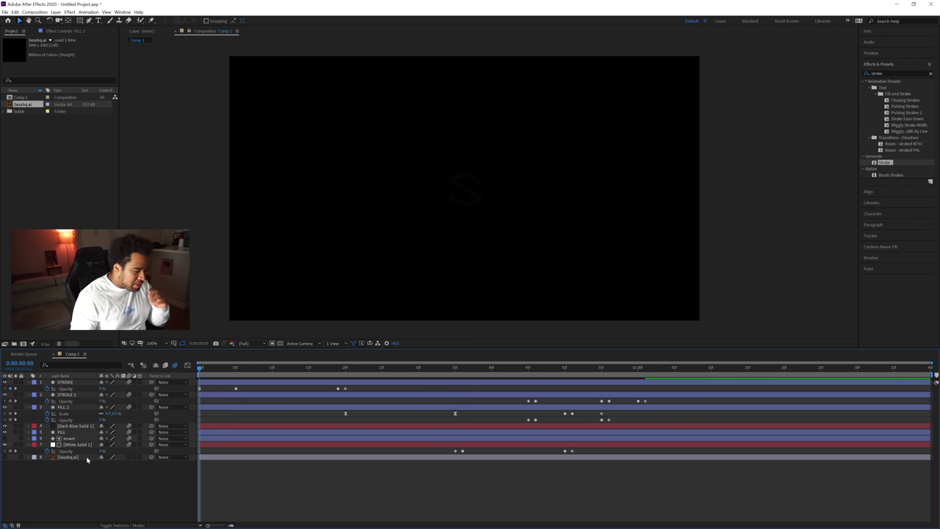
click(87, 458)
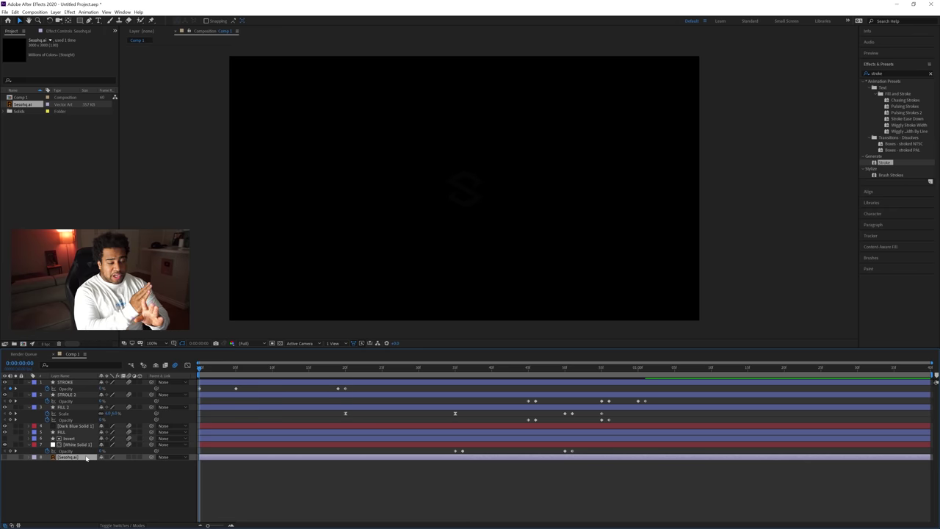
click(474, 193)
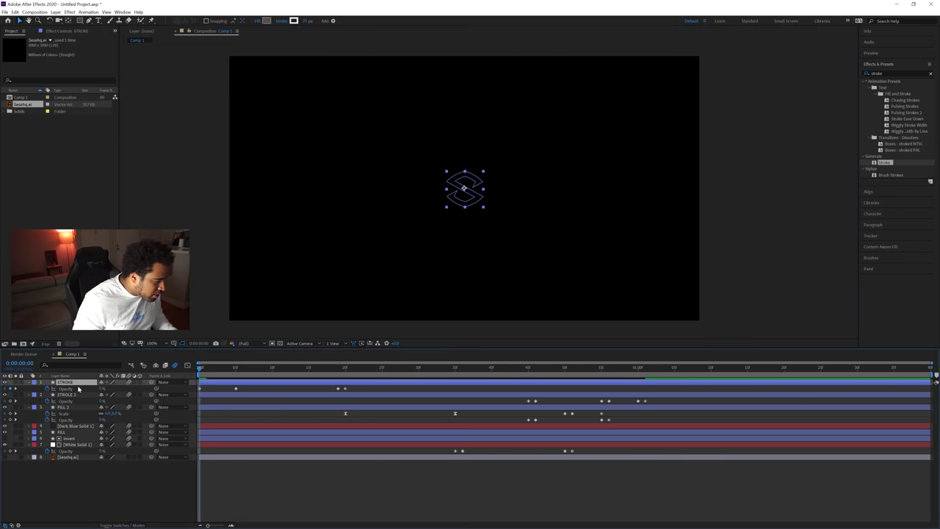
click(70, 408)
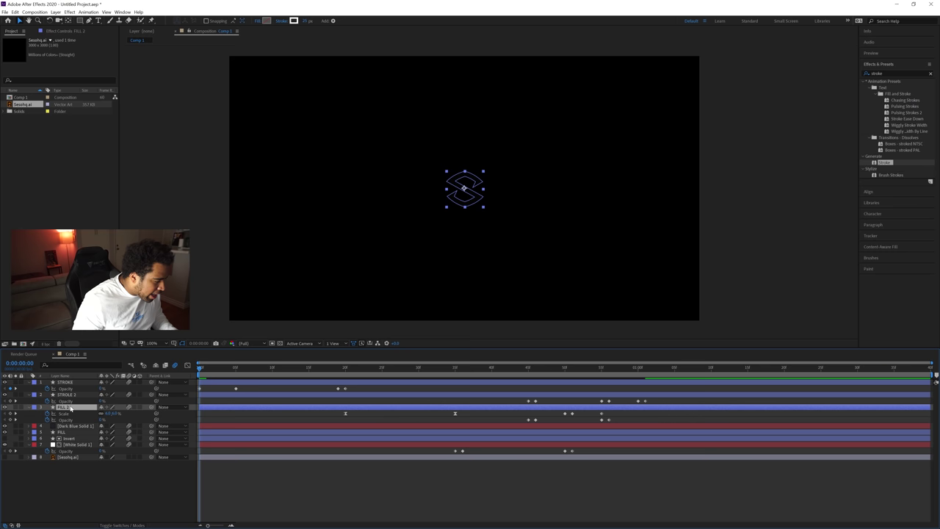
click(271, 279)
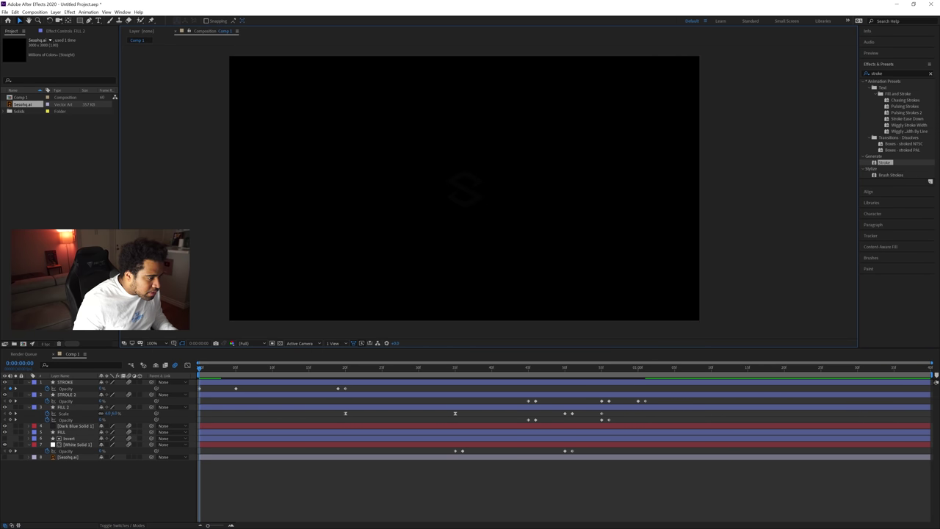
click(76, 383)
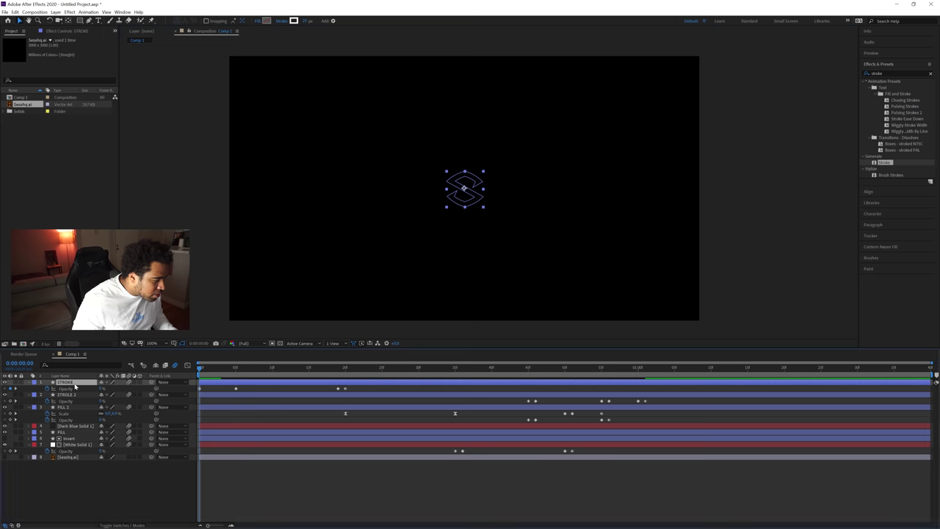
Step: Check the composition briefly against the transparency grid, restore the black background and return to the first frame
key(u)
key(u)
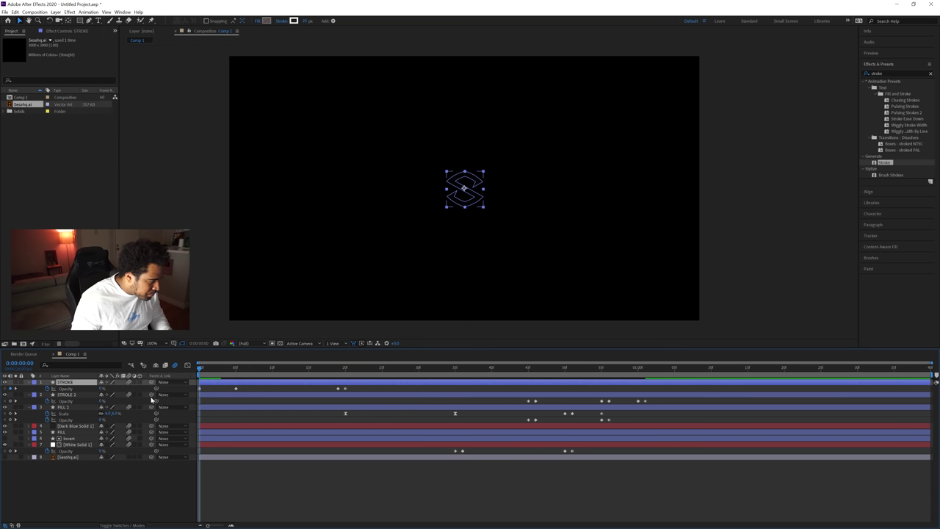
click(444, 322)
click(280, 343)
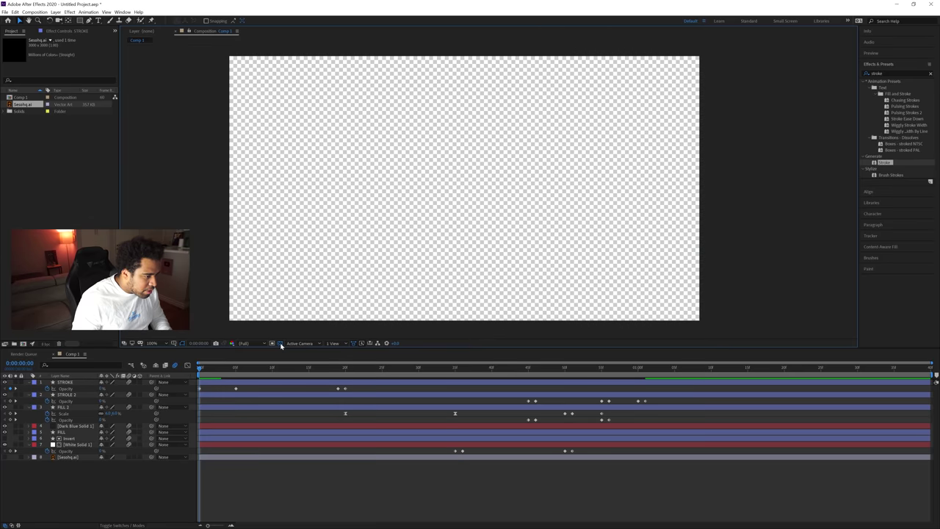
click(280, 343)
mouse_move(218, 376)
mouse_down()
mouse_move(224, 372)
mouse_move(185, 367)
mouse_move(242, 367)
mouse_move(200, 368)
mouse_up()
click(464, 189)
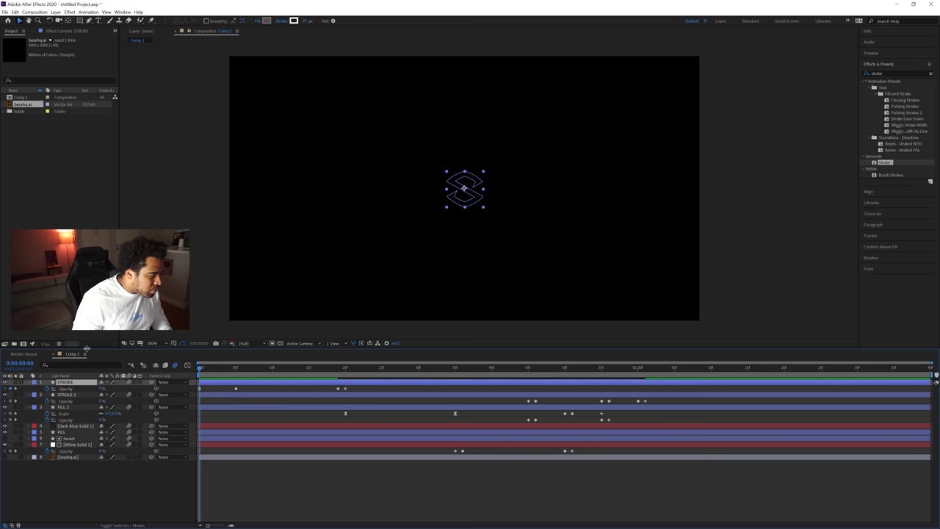
Step: Select the FILL layer and reveal its keyframed Scale and Opacity properties
click(72, 395)
click(74, 408)
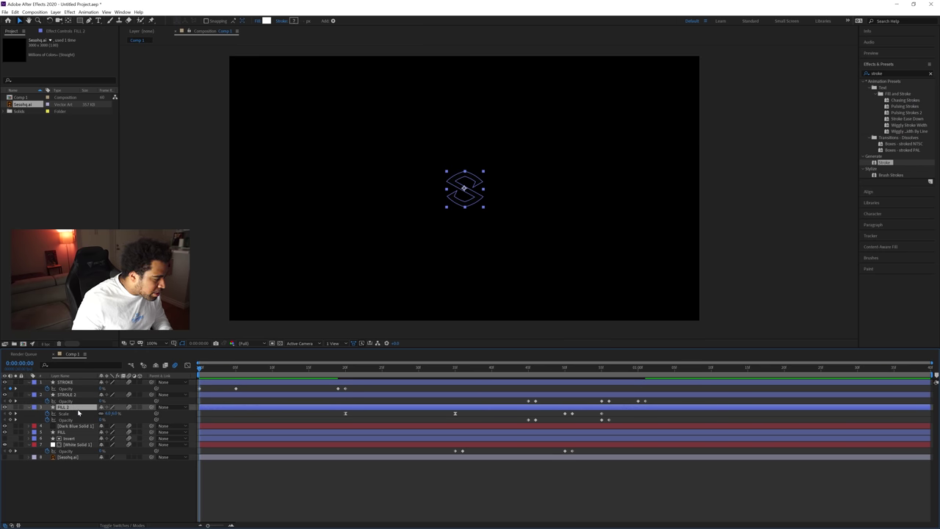
click(66, 434)
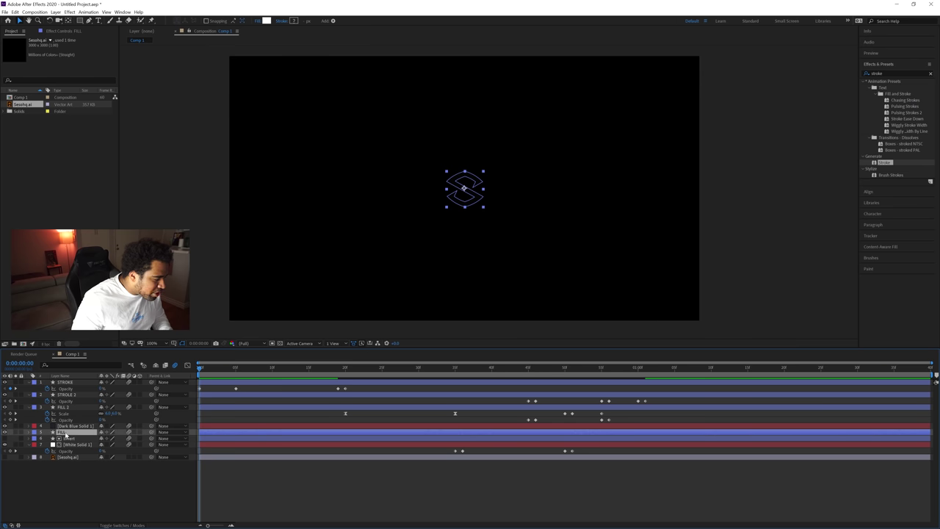
key(u)
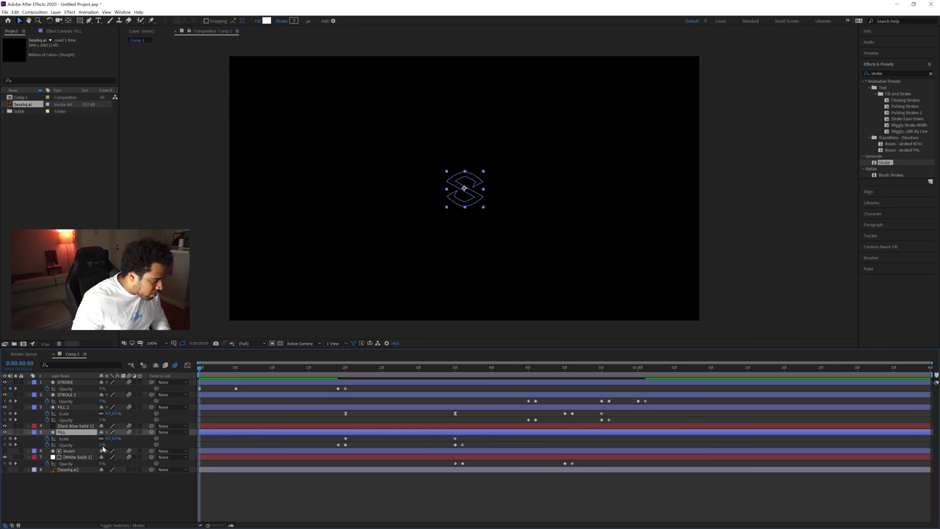
click(529, 237)
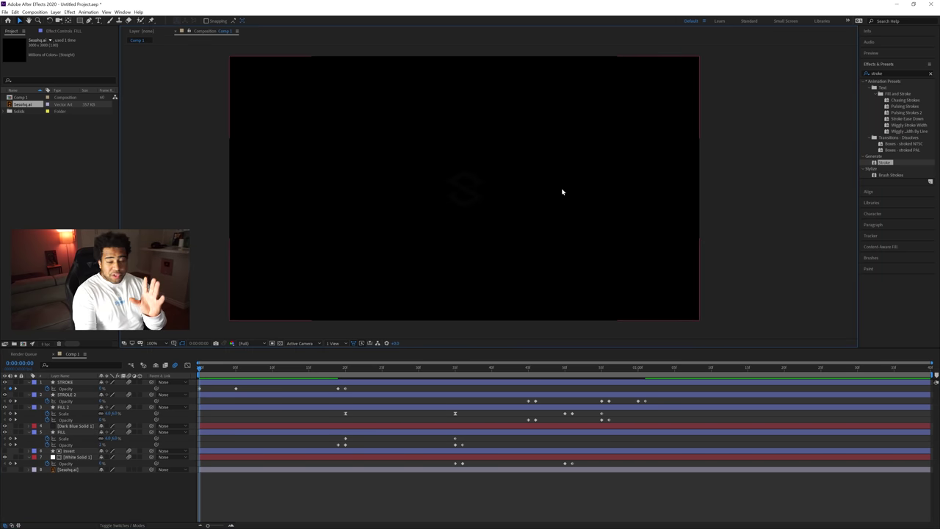
Step: Inspect the stroke-to-fill switch at frame 19 and scrub through the opening back to the first frame
click(74, 432)
click(338, 368)
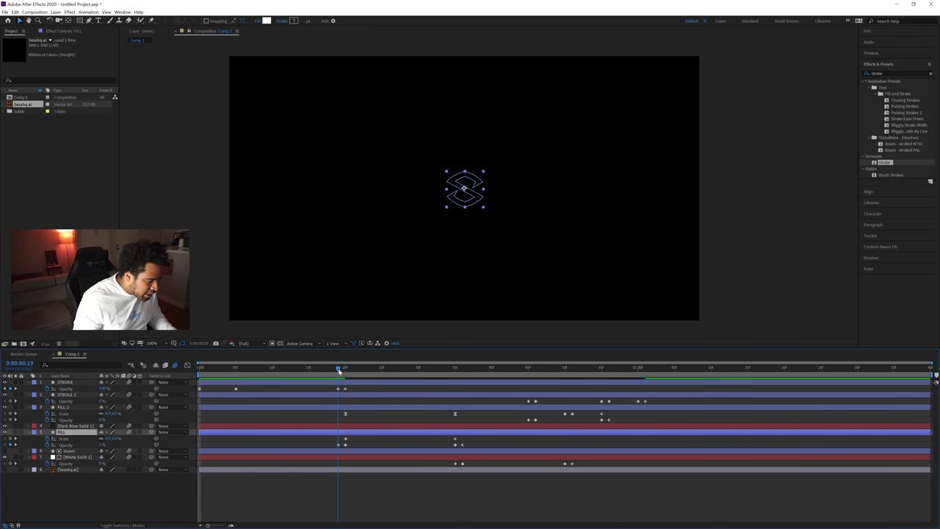
click(363, 388)
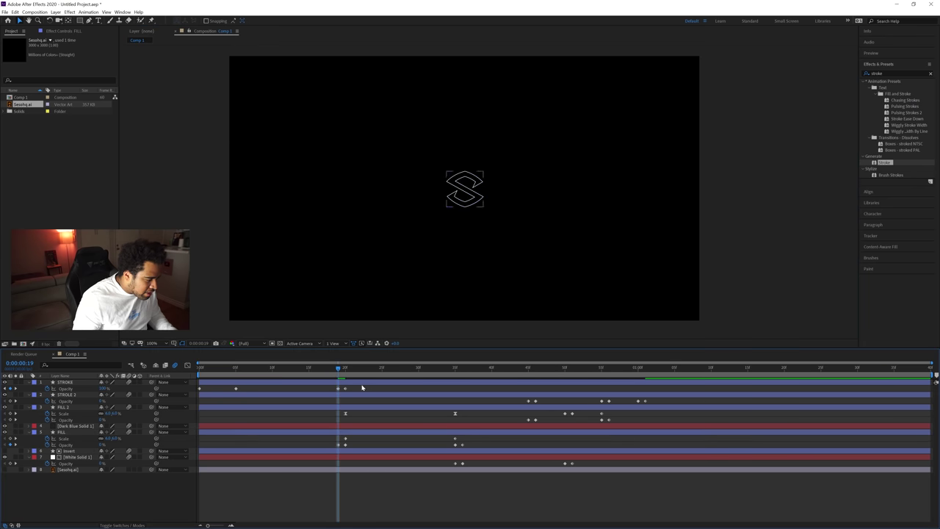
drag(340, 369, 173, 366)
click(174, 366)
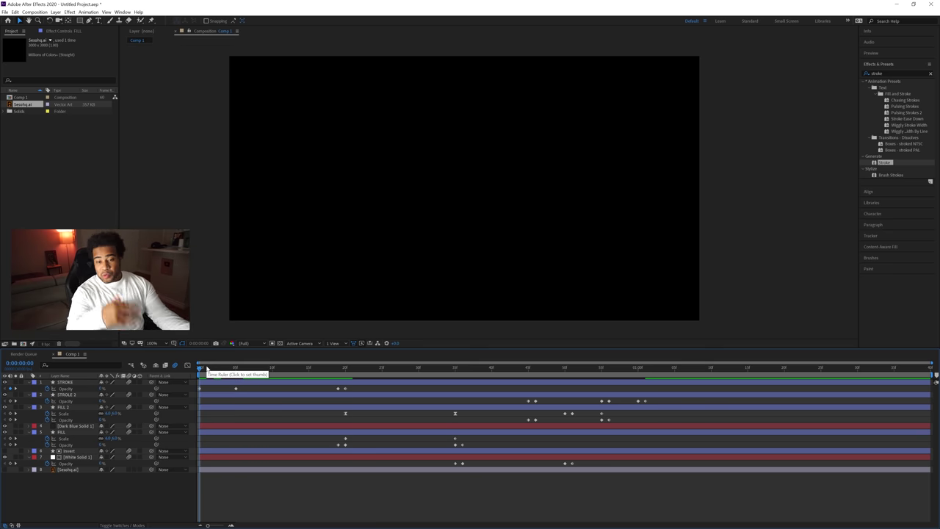
key(Page_Down)
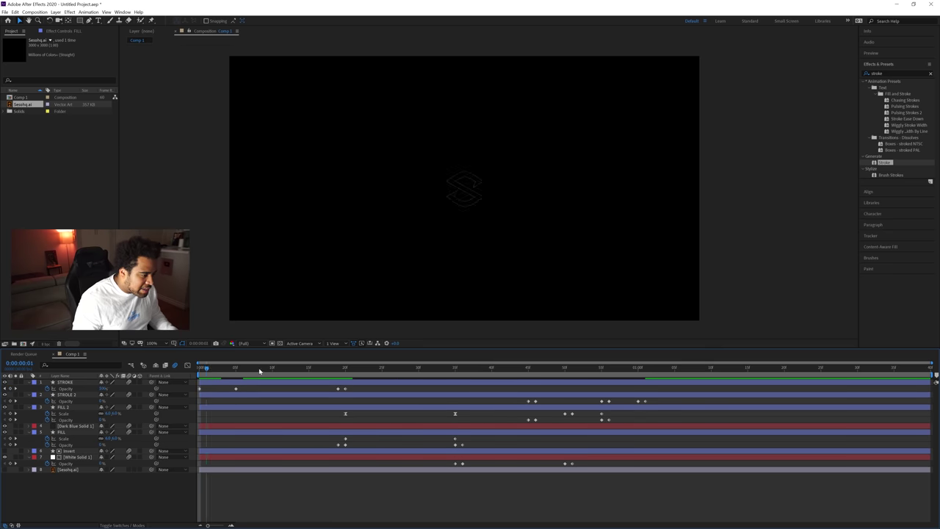
drag(271, 370, 174, 373)
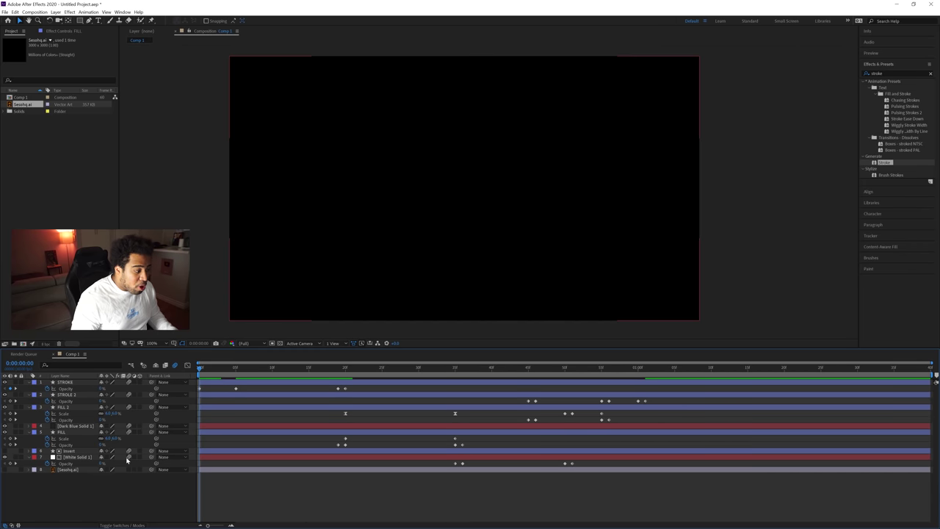
Step: Turn on the transparency grid and preview the motion-blurred transition from the first frame
click(175, 366)
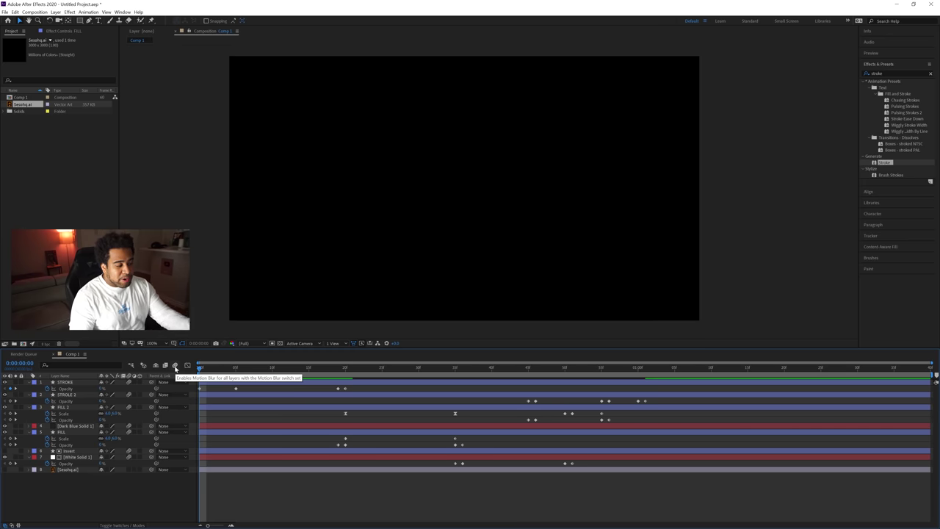
key(space)
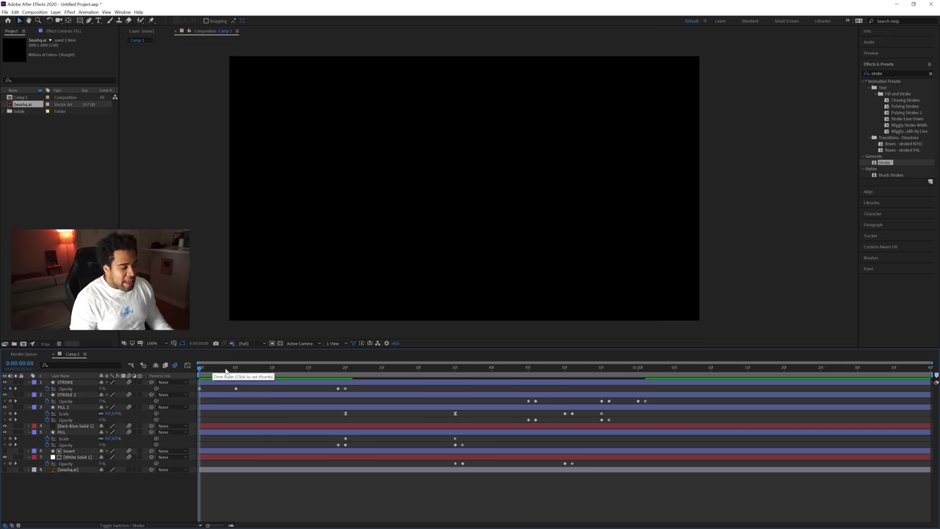
mouse_move(337, 370)
mouse_down()
mouse_move(651, 374)
mouse_move(206, 375)
mouse_move(196, 365)
mouse_up()
click(274, 343)
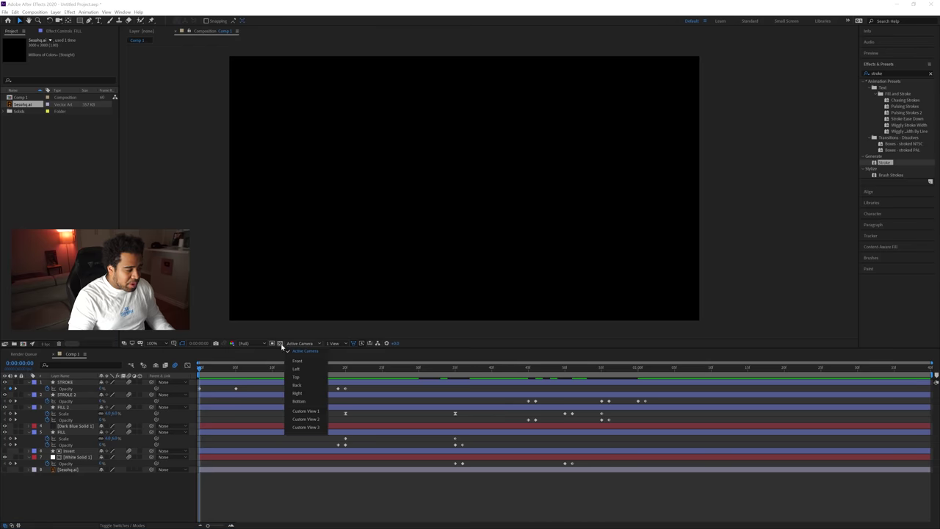
click(279, 343)
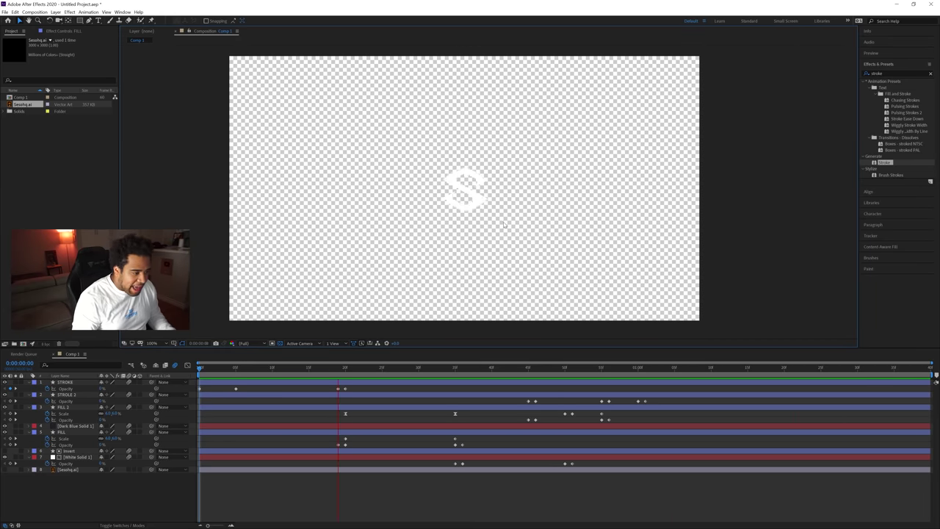
Step: Find where STROKE 2's final fade ends and set the composition's duration to 0:00:01:02
click(643, 370)
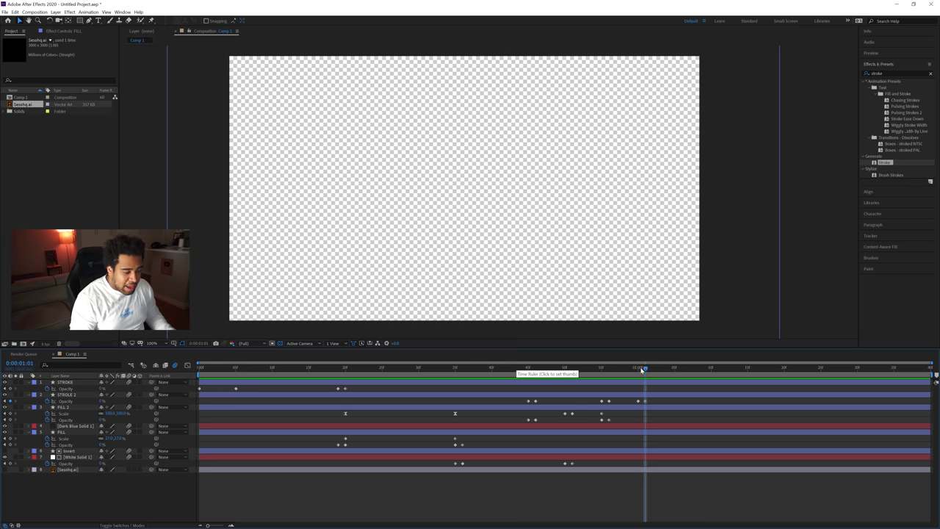
click(653, 370)
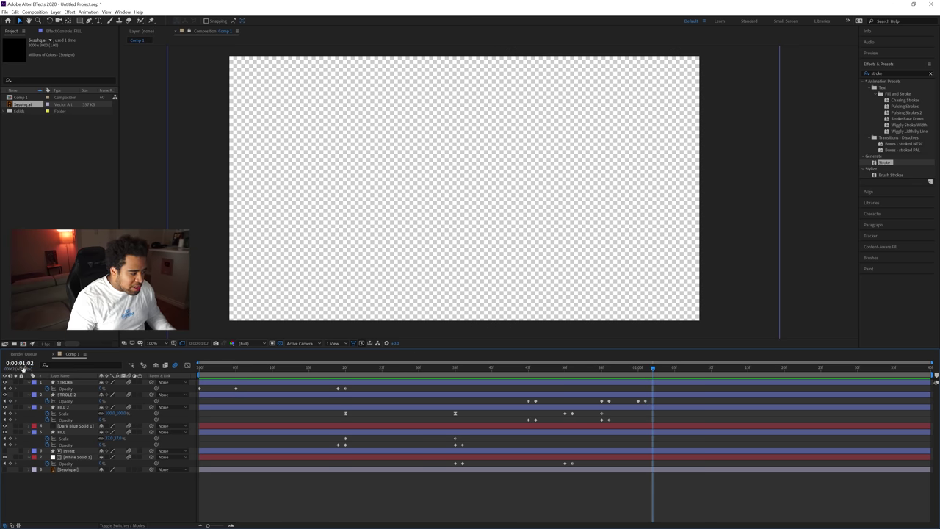
right_click(692, 488)
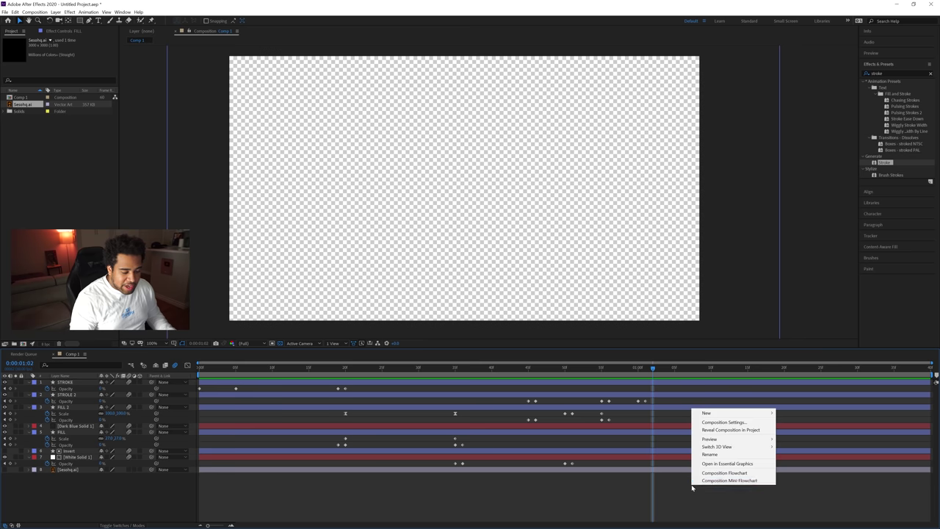
click(730, 422)
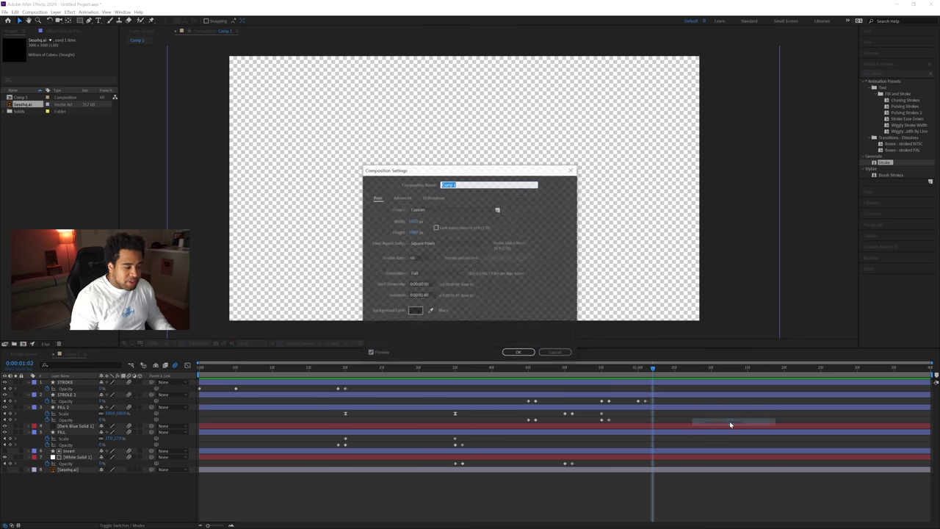
click(423, 295)
text(2)
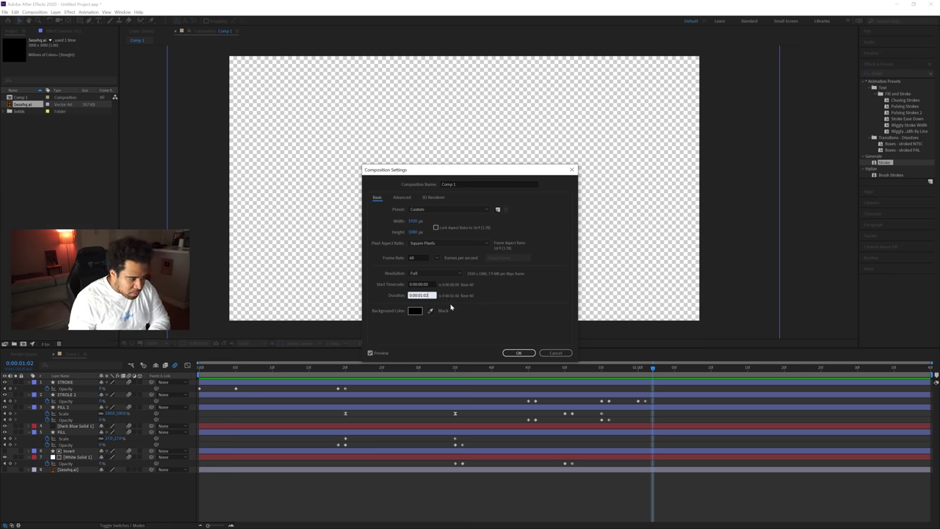
click(519, 353)
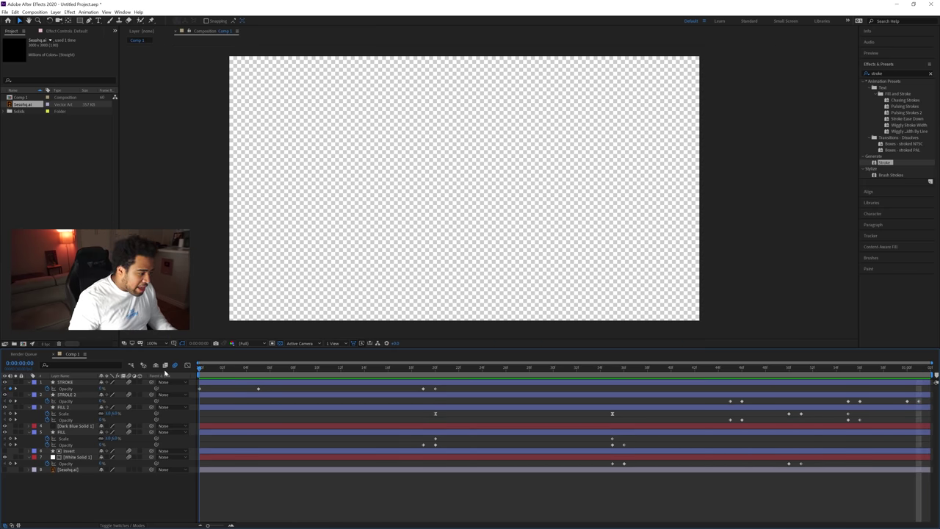
Step: Preview the shortened transition from the first frame over the transparency grid
key(Home)
key(space)
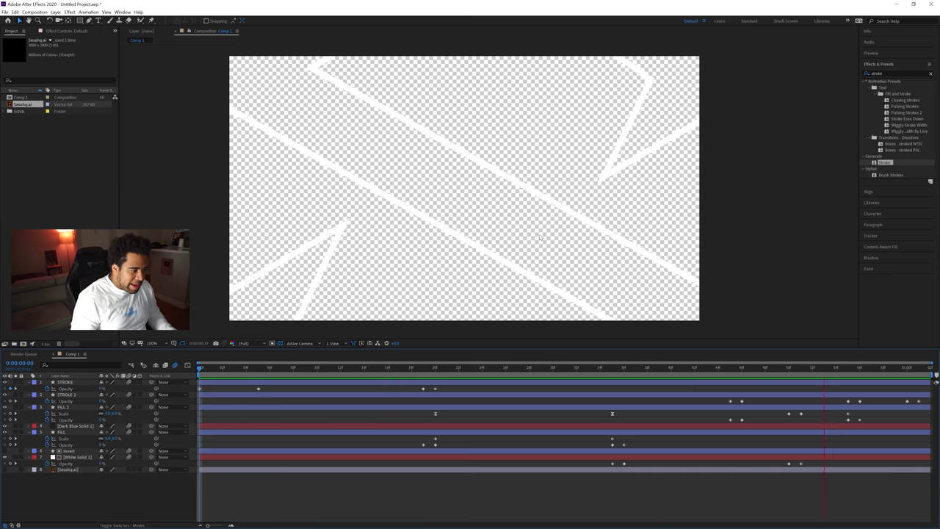
key(space)
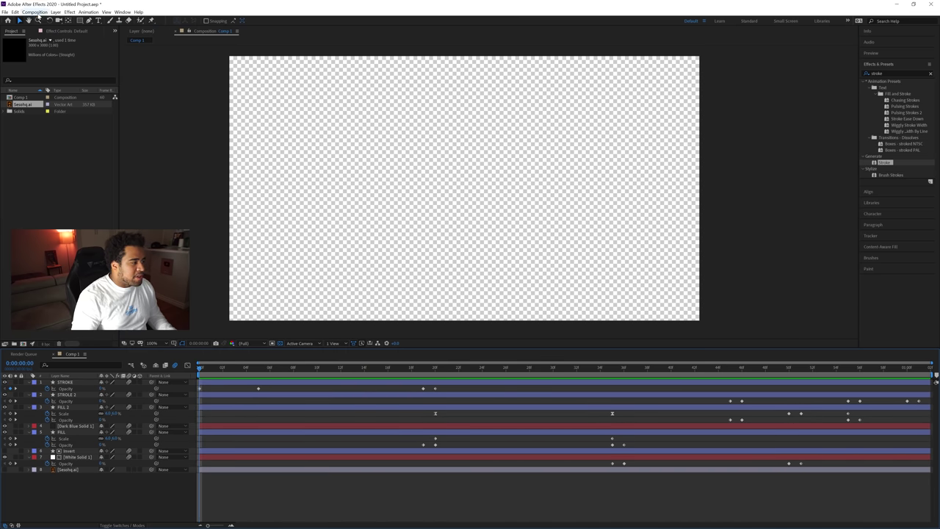
Step: Add Comp 1 to the render queue and set its AVI output channels to RGB + Alpha
click(34, 12)
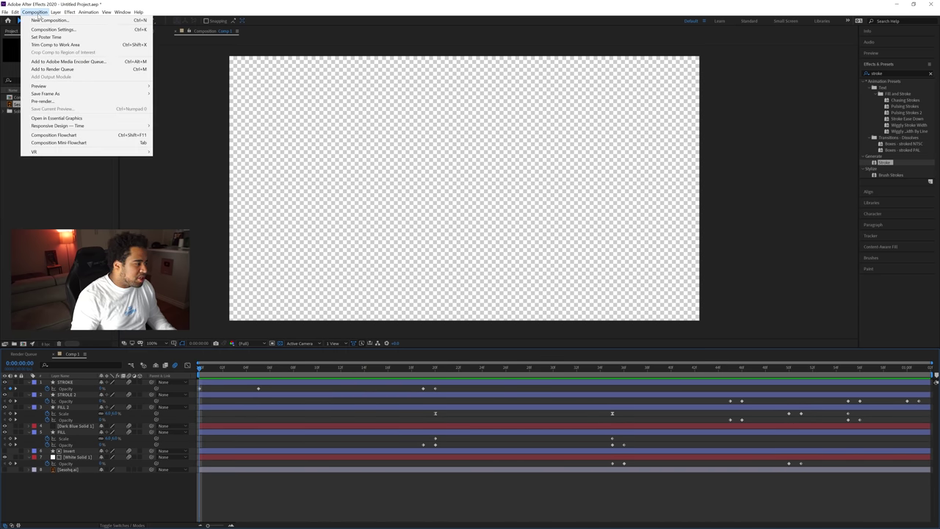
click(70, 69)
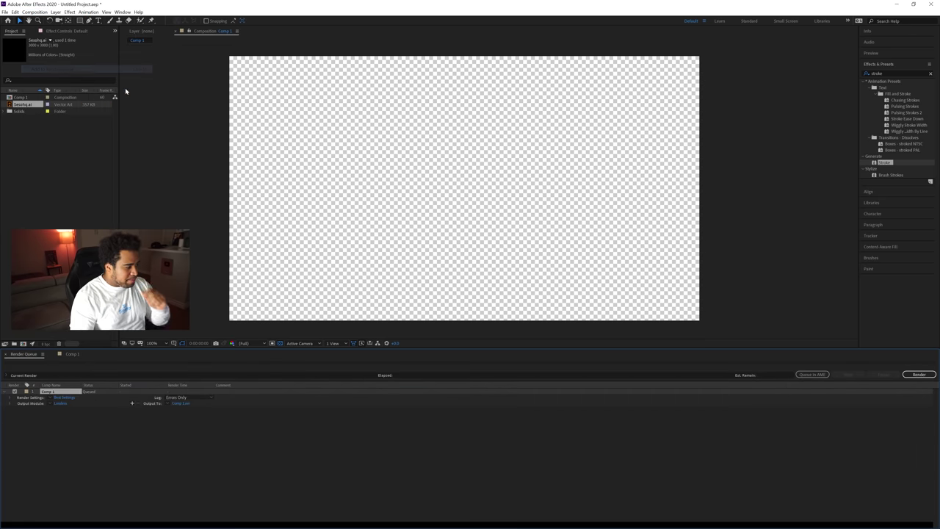
click(60, 403)
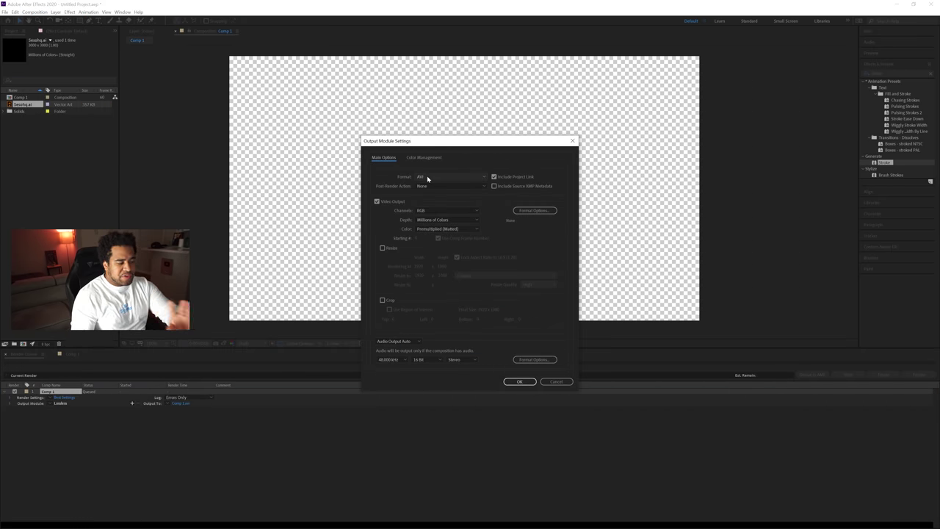
click(421, 211)
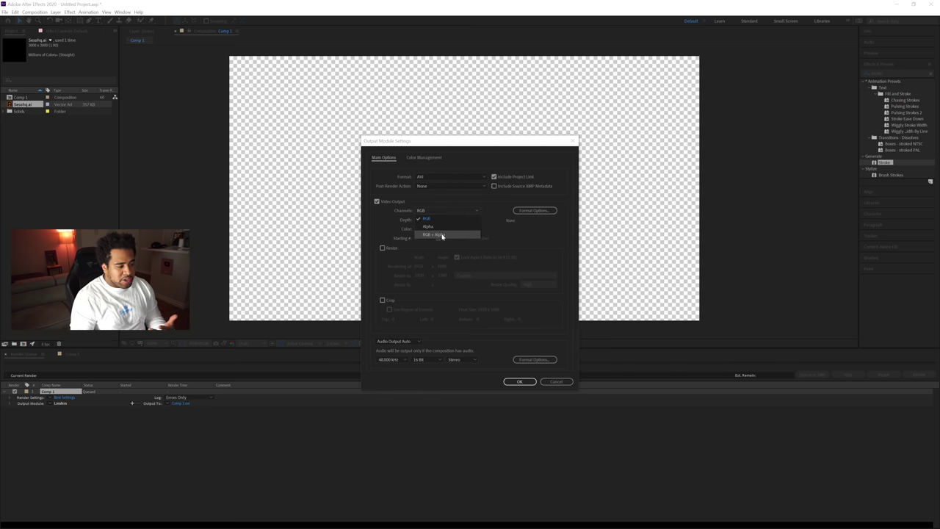
click(442, 235)
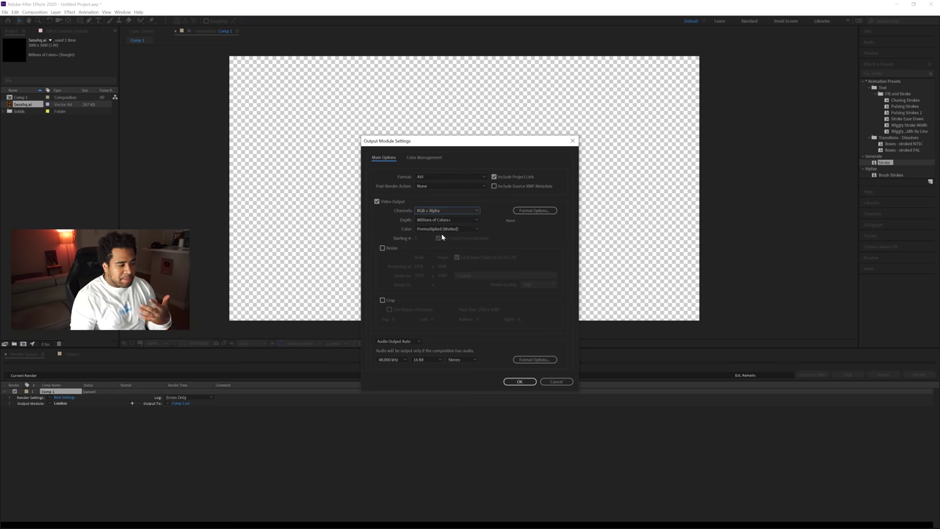
Step: Check the AVI format options, switch audio output off and accept the output module settings
click(534, 212)
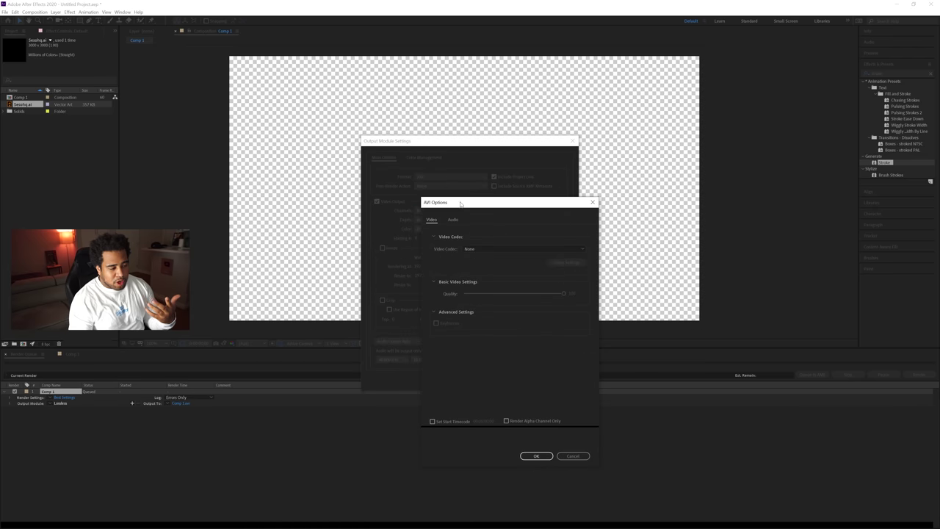
click(593, 202)
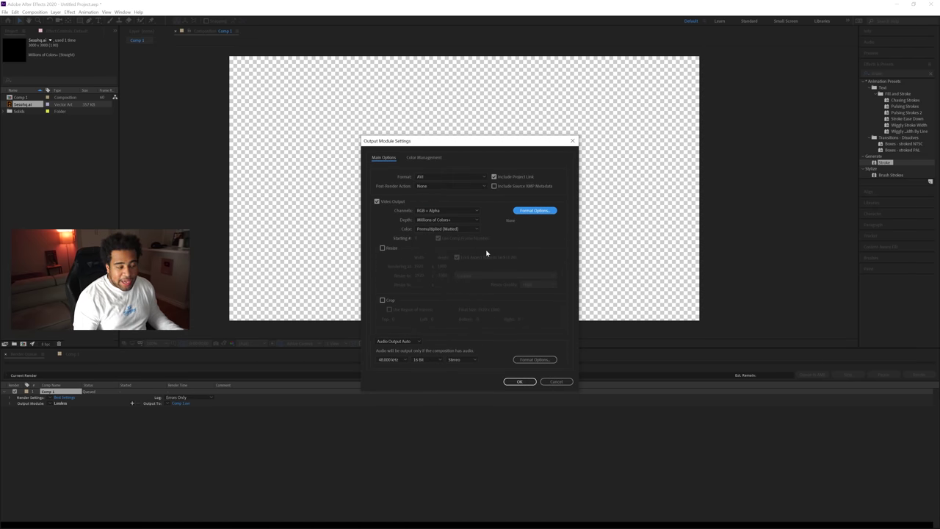
click(396, 341)
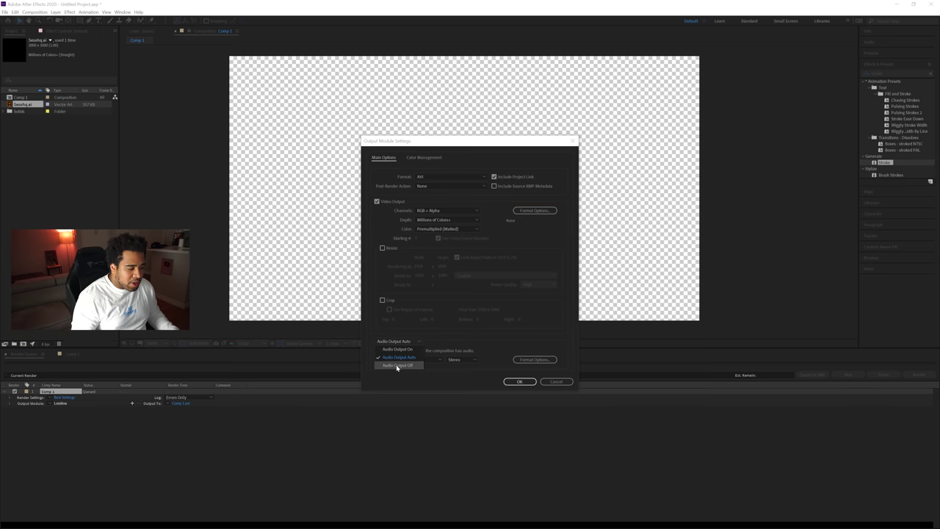
click(399, 365)
click(520, 381)
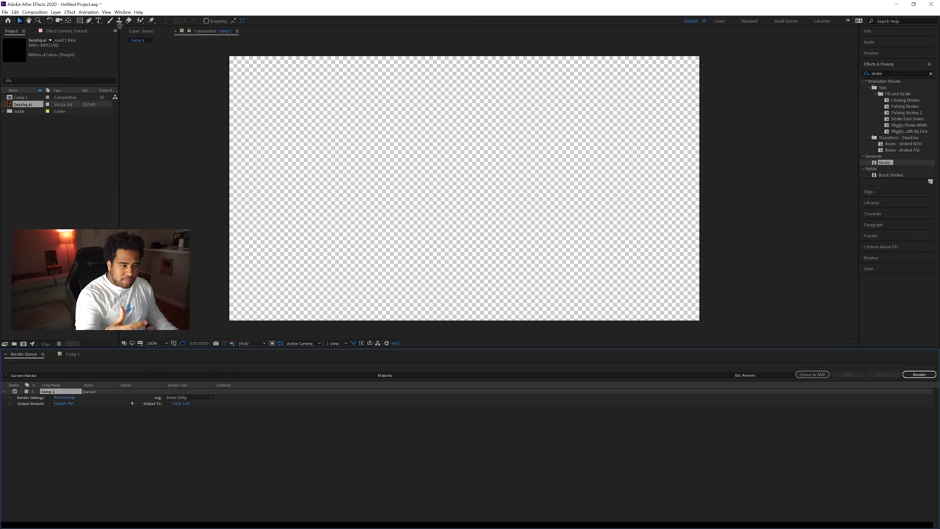
Step: Send Comp 1 to the Adobe Media Encoder queue
click(34, 12)
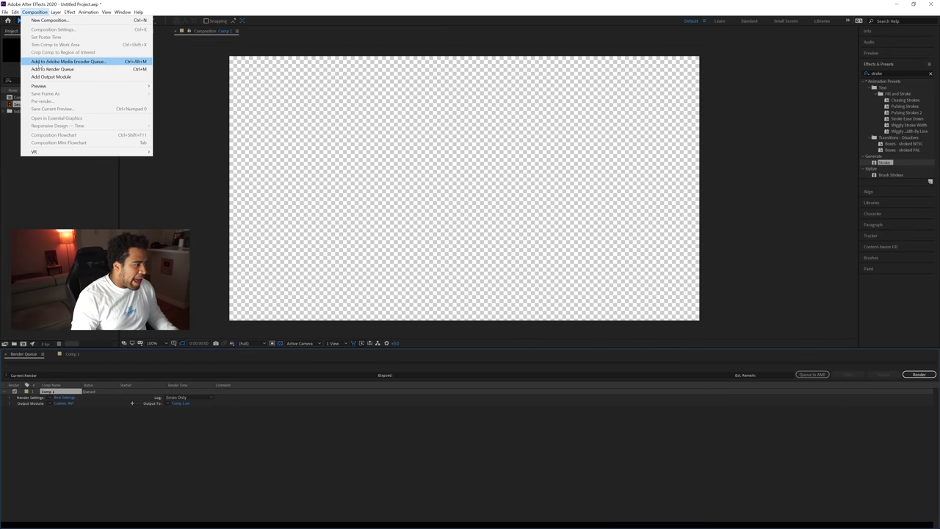
click(74, 62)
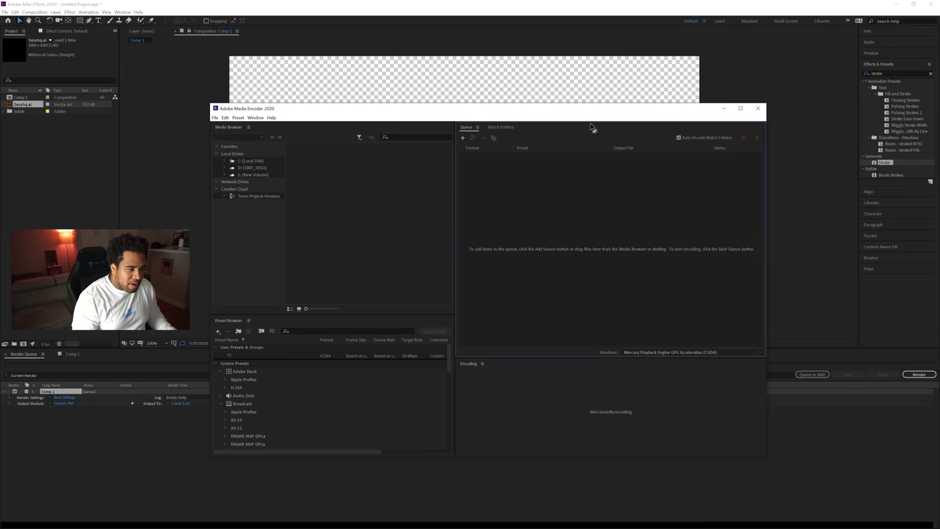
Step: Open the export settings for Comp 1 in Media Encoder, choose the WebM format and switch audio export off
drag(578, 112, 572, 107)
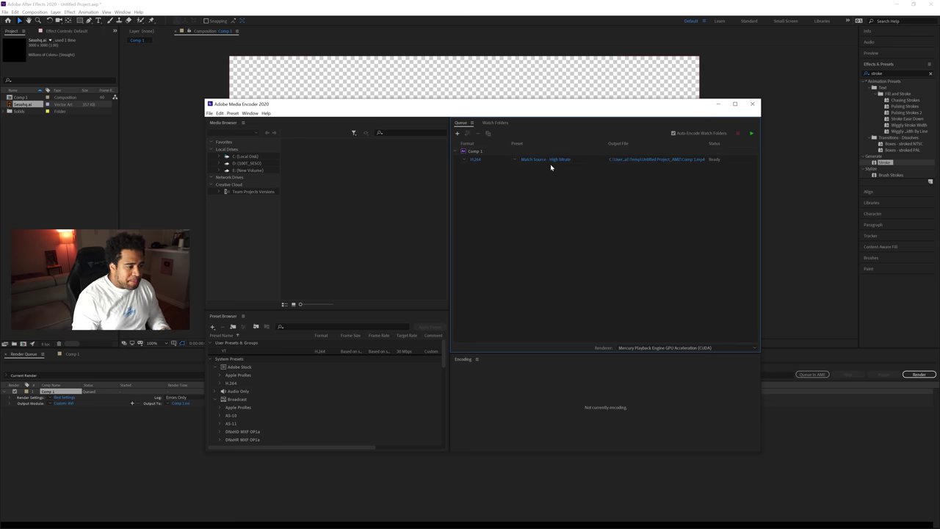
click(476, 160)
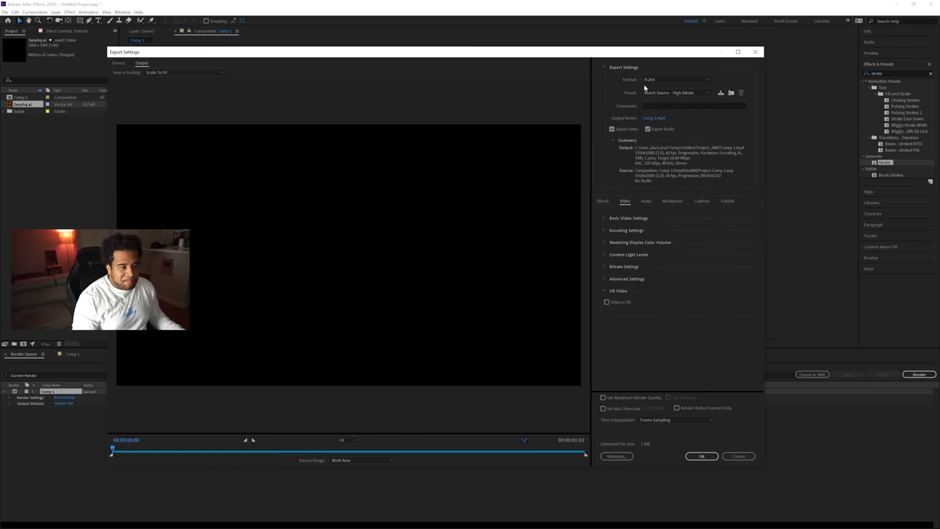
click(646, 93)
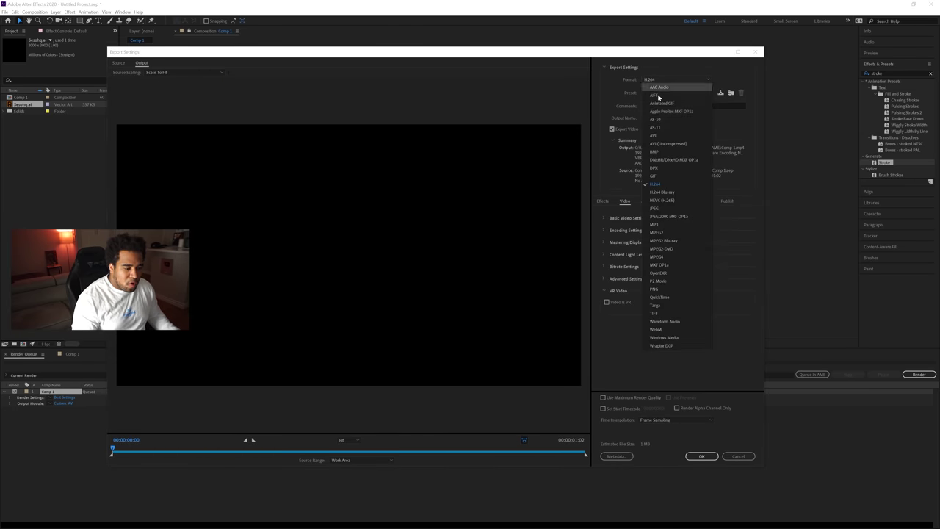
click(662, 330)
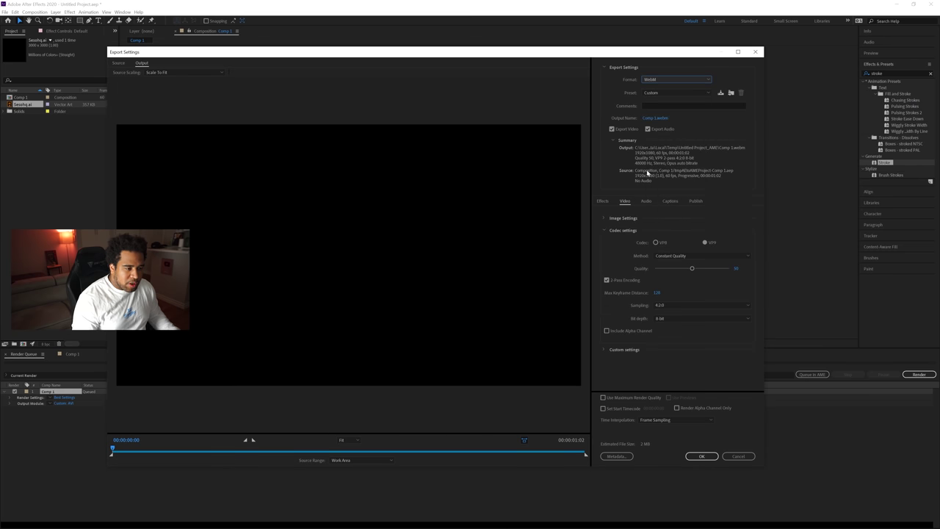
click(648, 130)
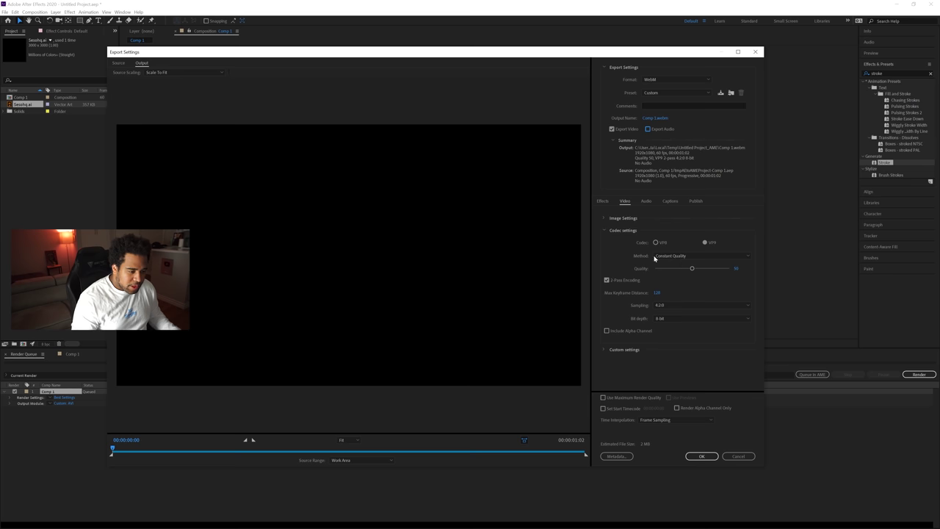
Step: Try Constrained Quality encoding at about 7,700 kb/s with alpha channel and maximum render quality enabled, then cancel the export settings
click(682, 257)
click(690, 269)
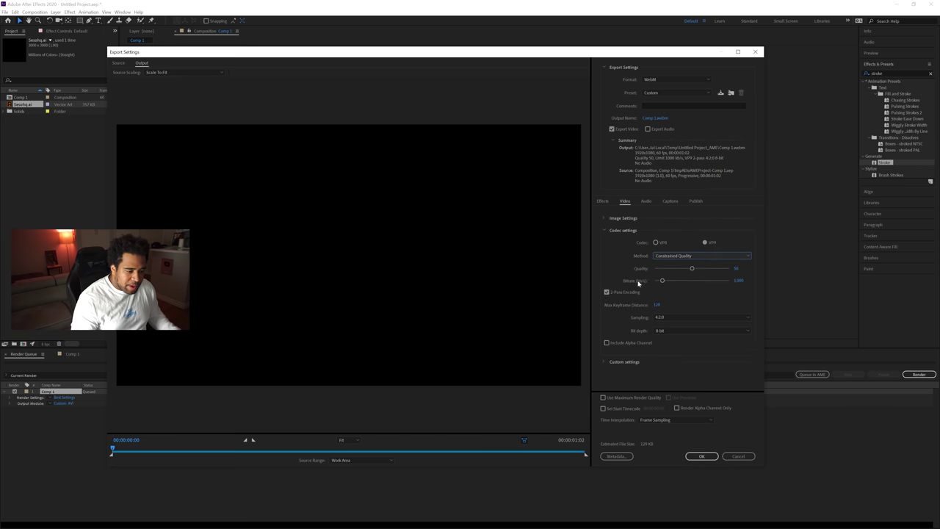
drag(662, 280, 712, 282)
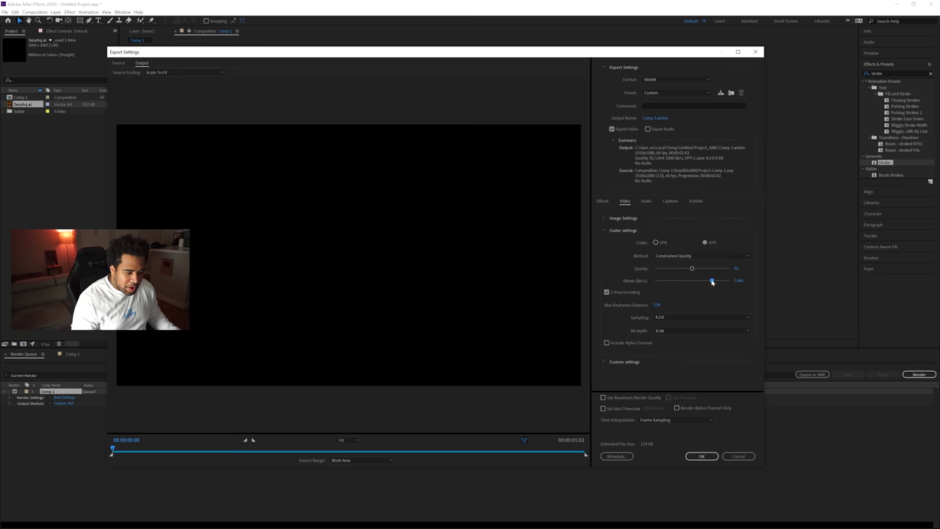
click(612, 344)
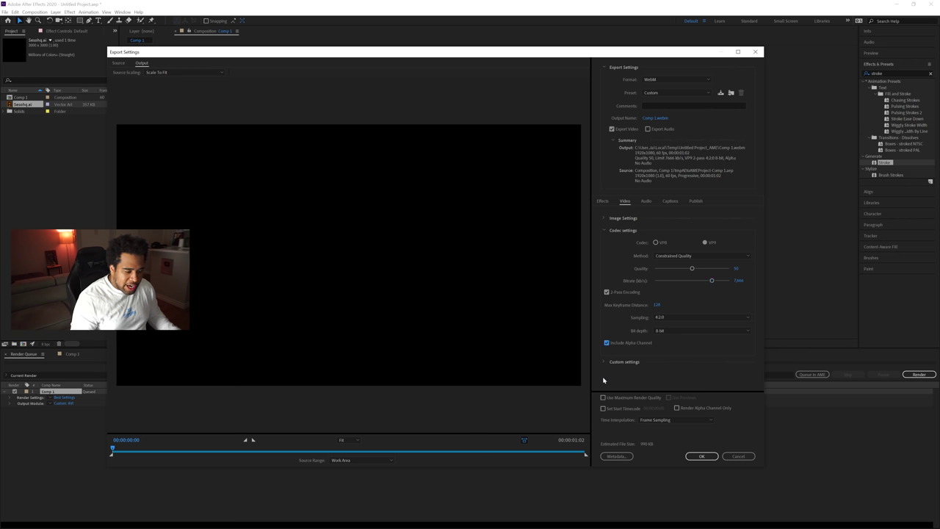
click(637, 398)
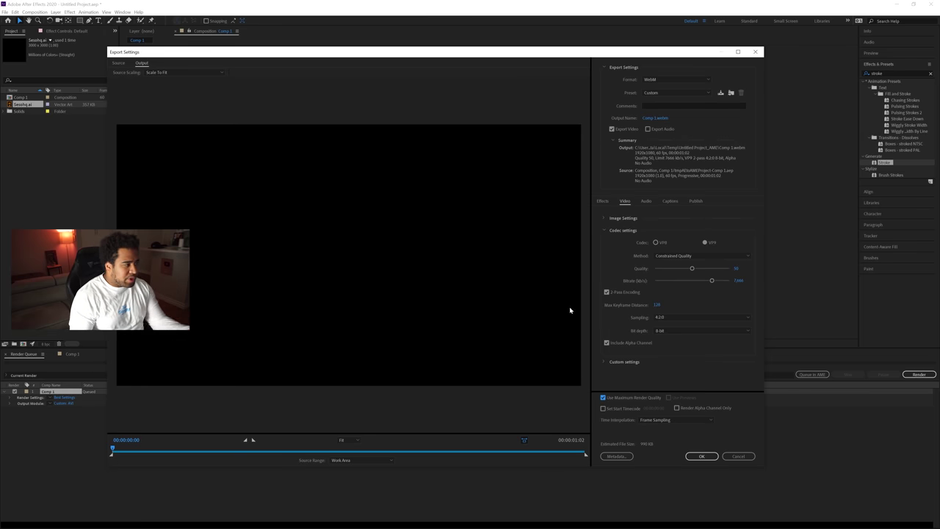
click(738, 456)
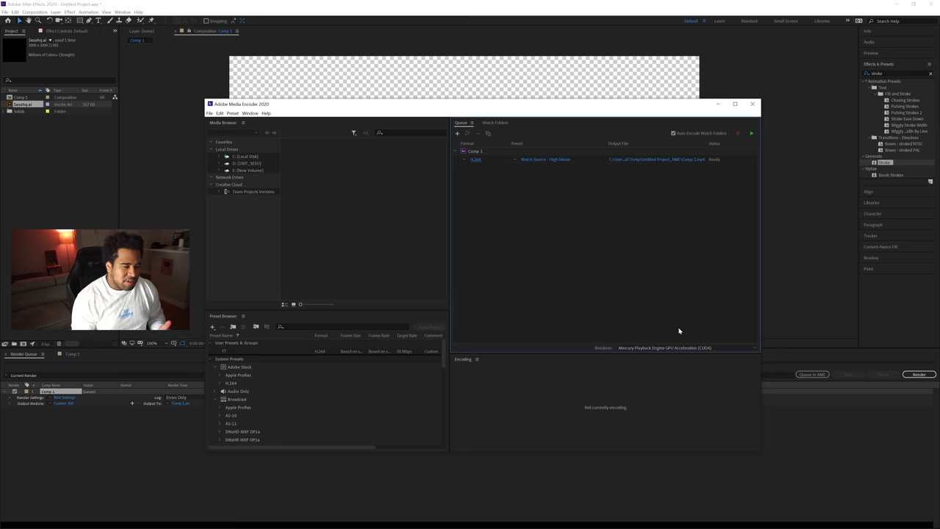
Step: Close Media Encoder and return to the Comp 1 timeline in After Effects
click(752, 104)
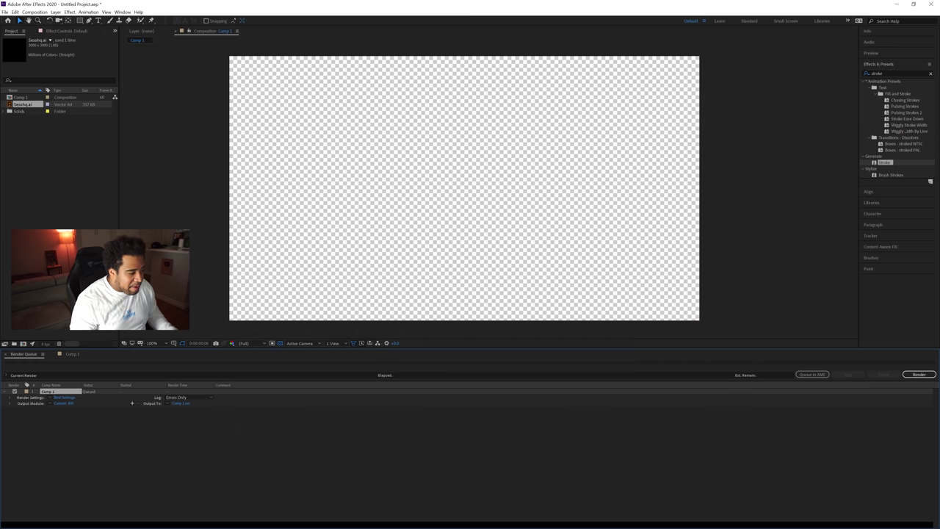
click(71, 354)
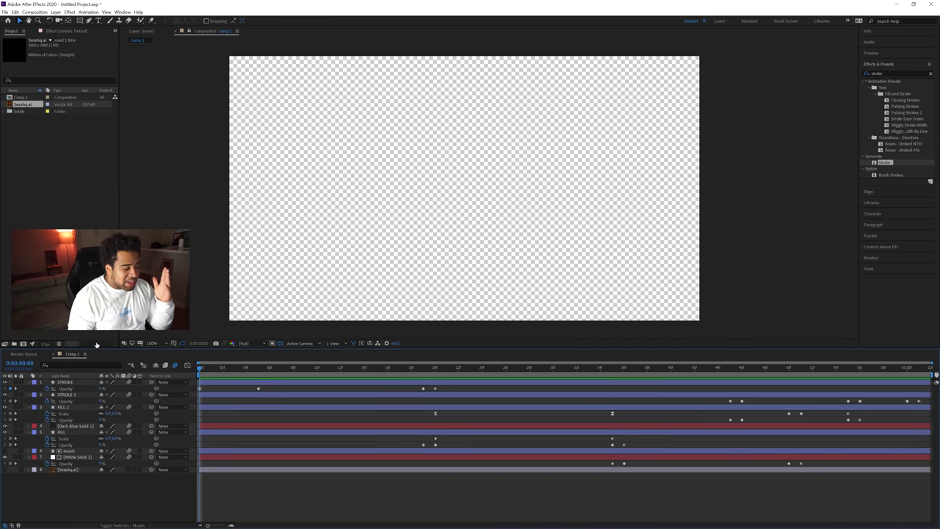